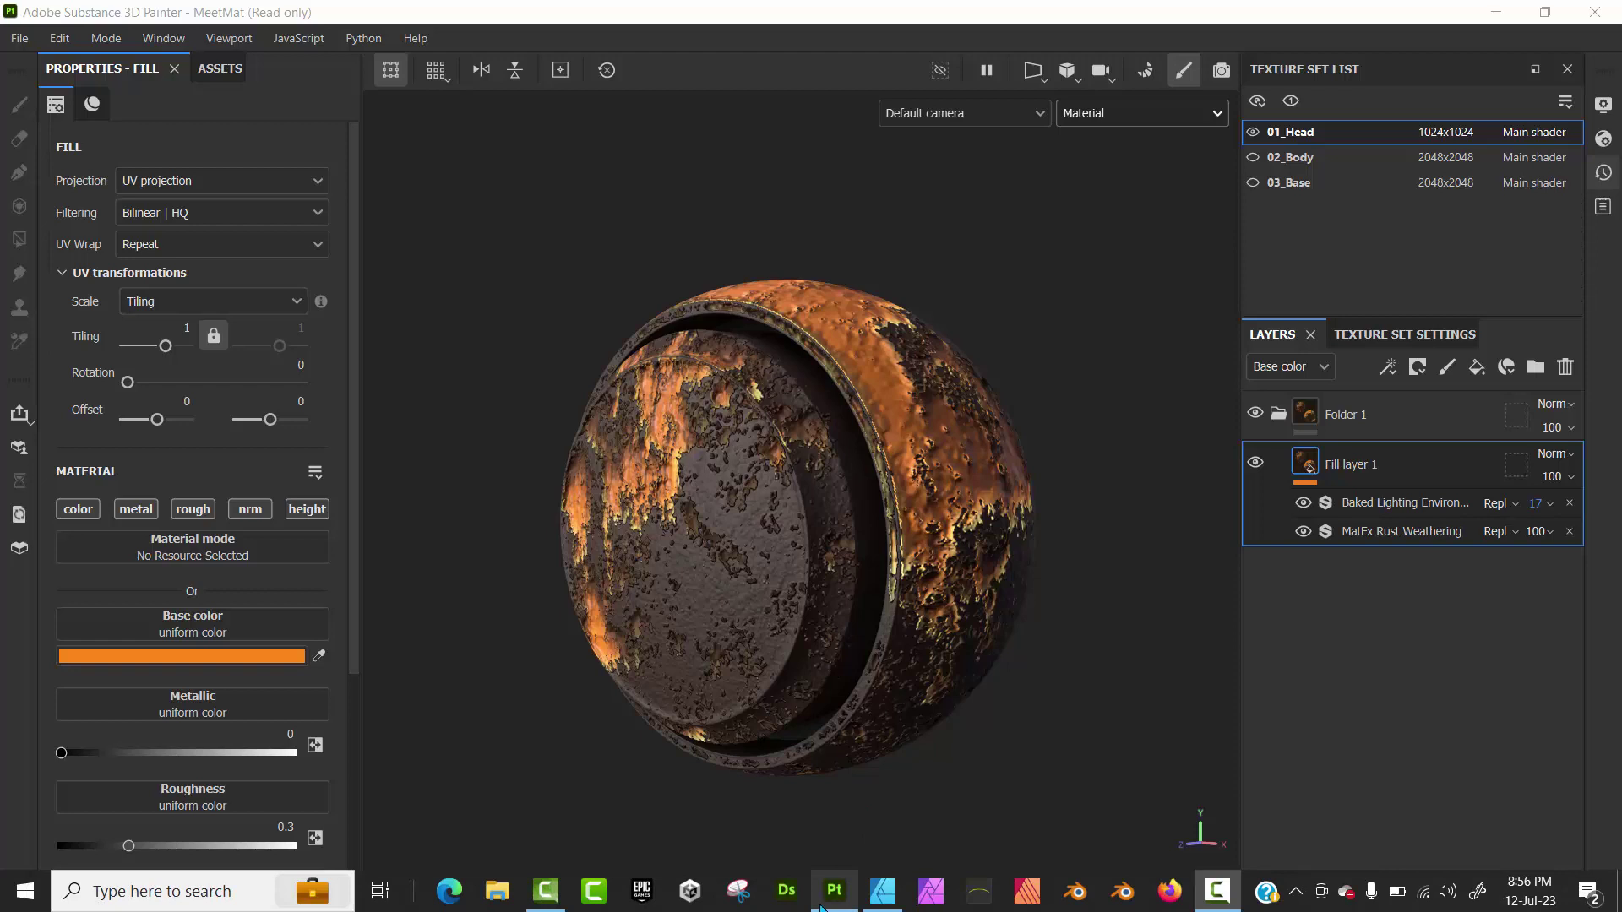
Step: Switch to Affinity Photo to view the weathering concept sketches
left_click(874, 898)
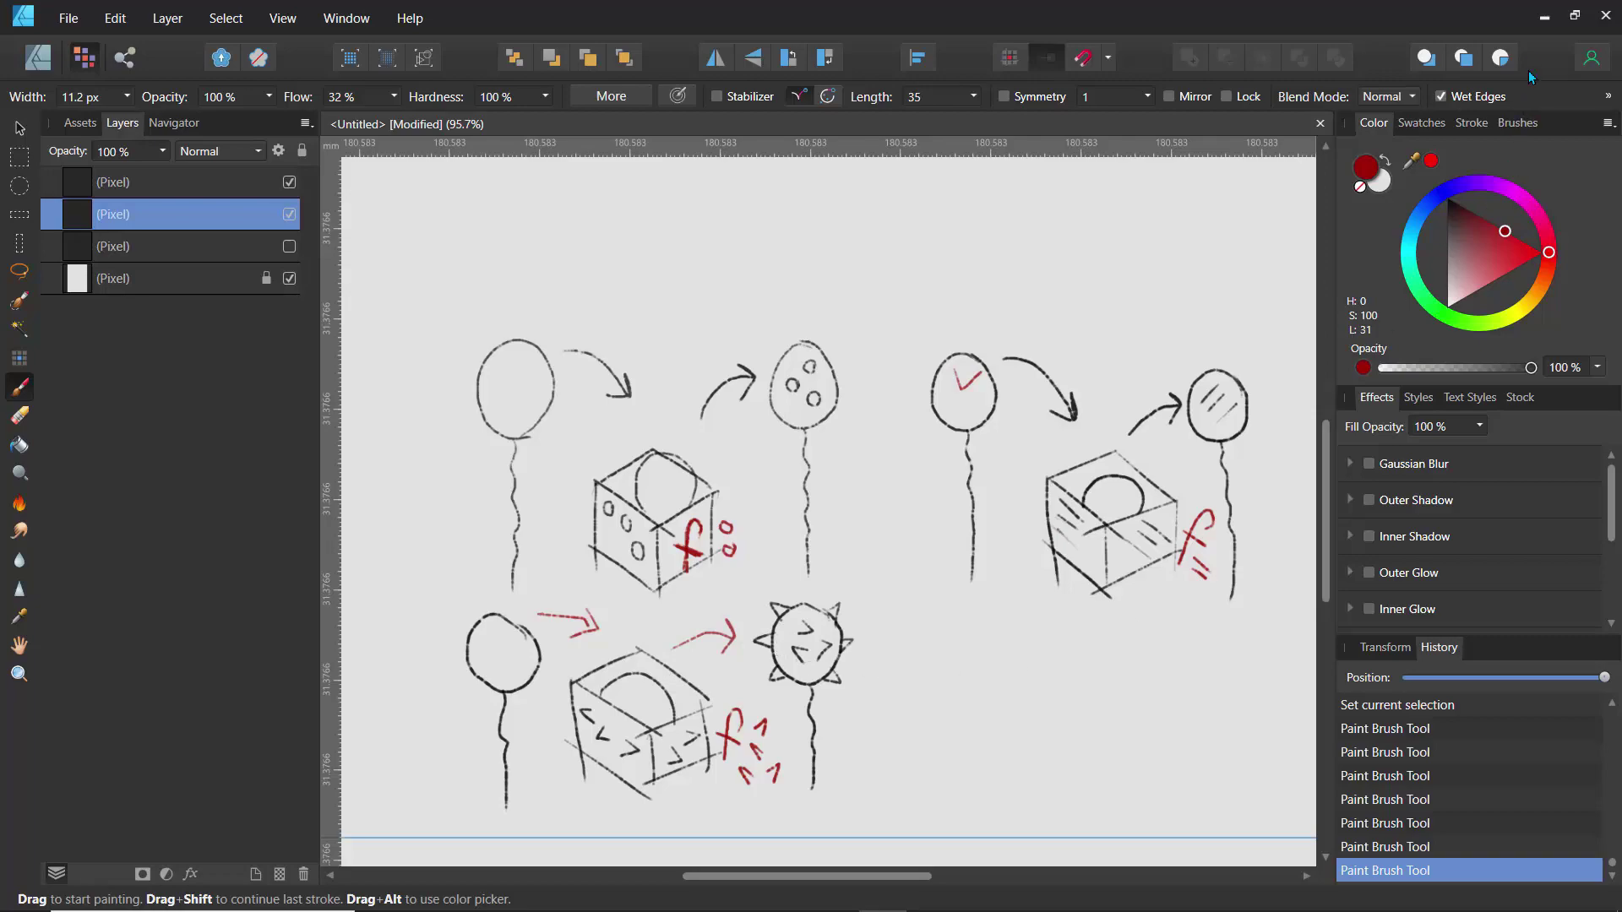
Step: Minimize Affinity Photo to return to the rusted MeetMat sphere in Painter
left_click(1543, 19)
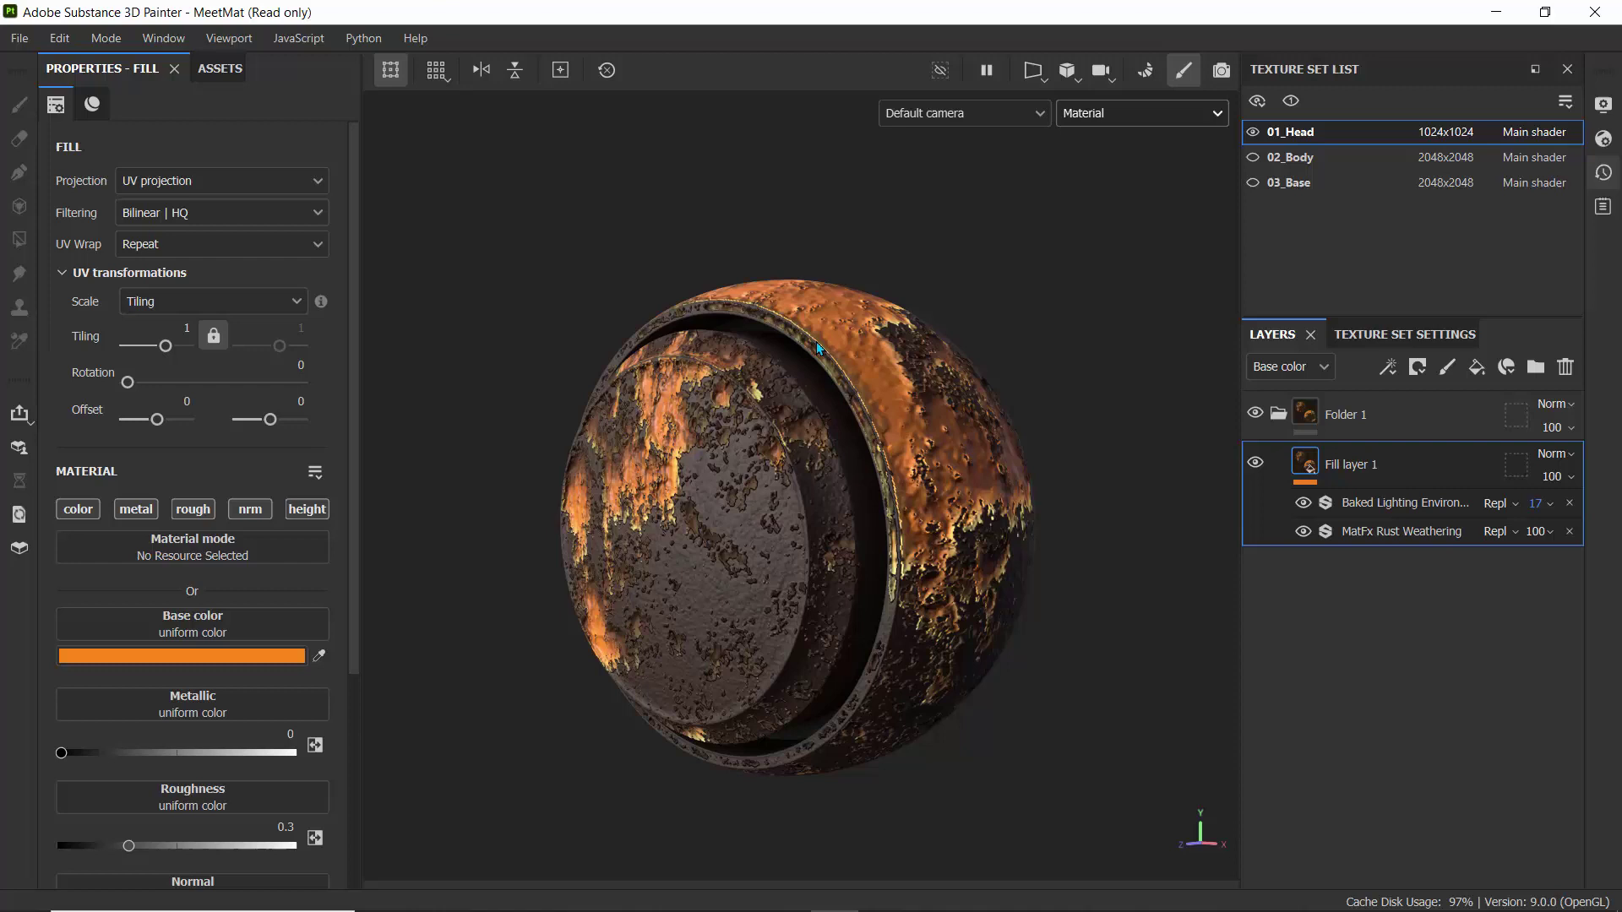
left_click(1303, 504)
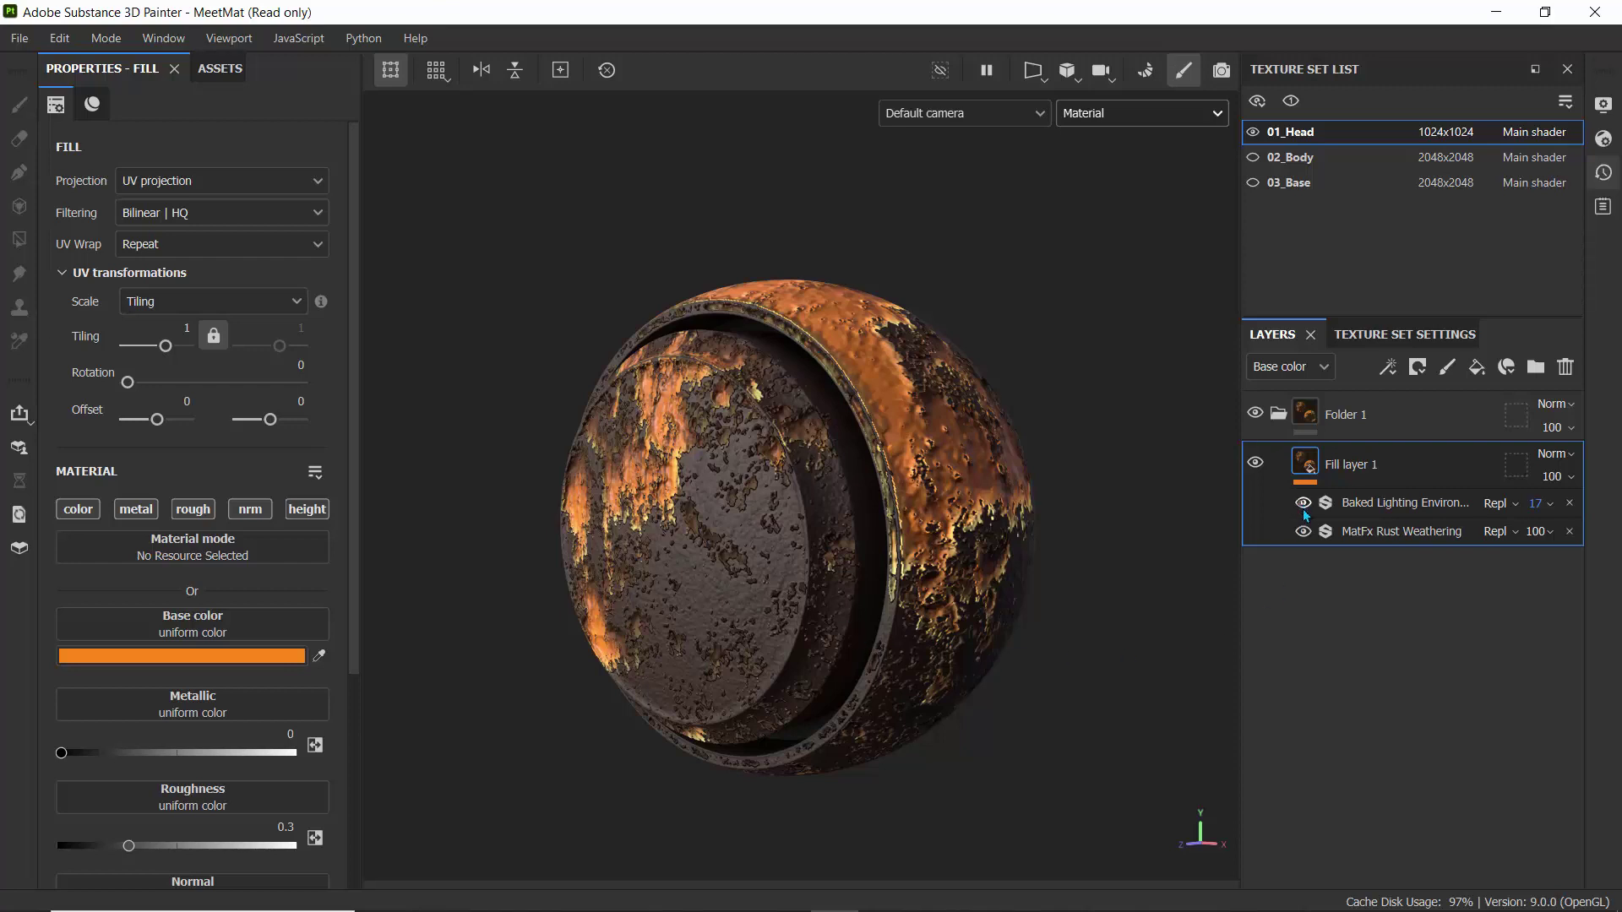
left_click(1302, 532)
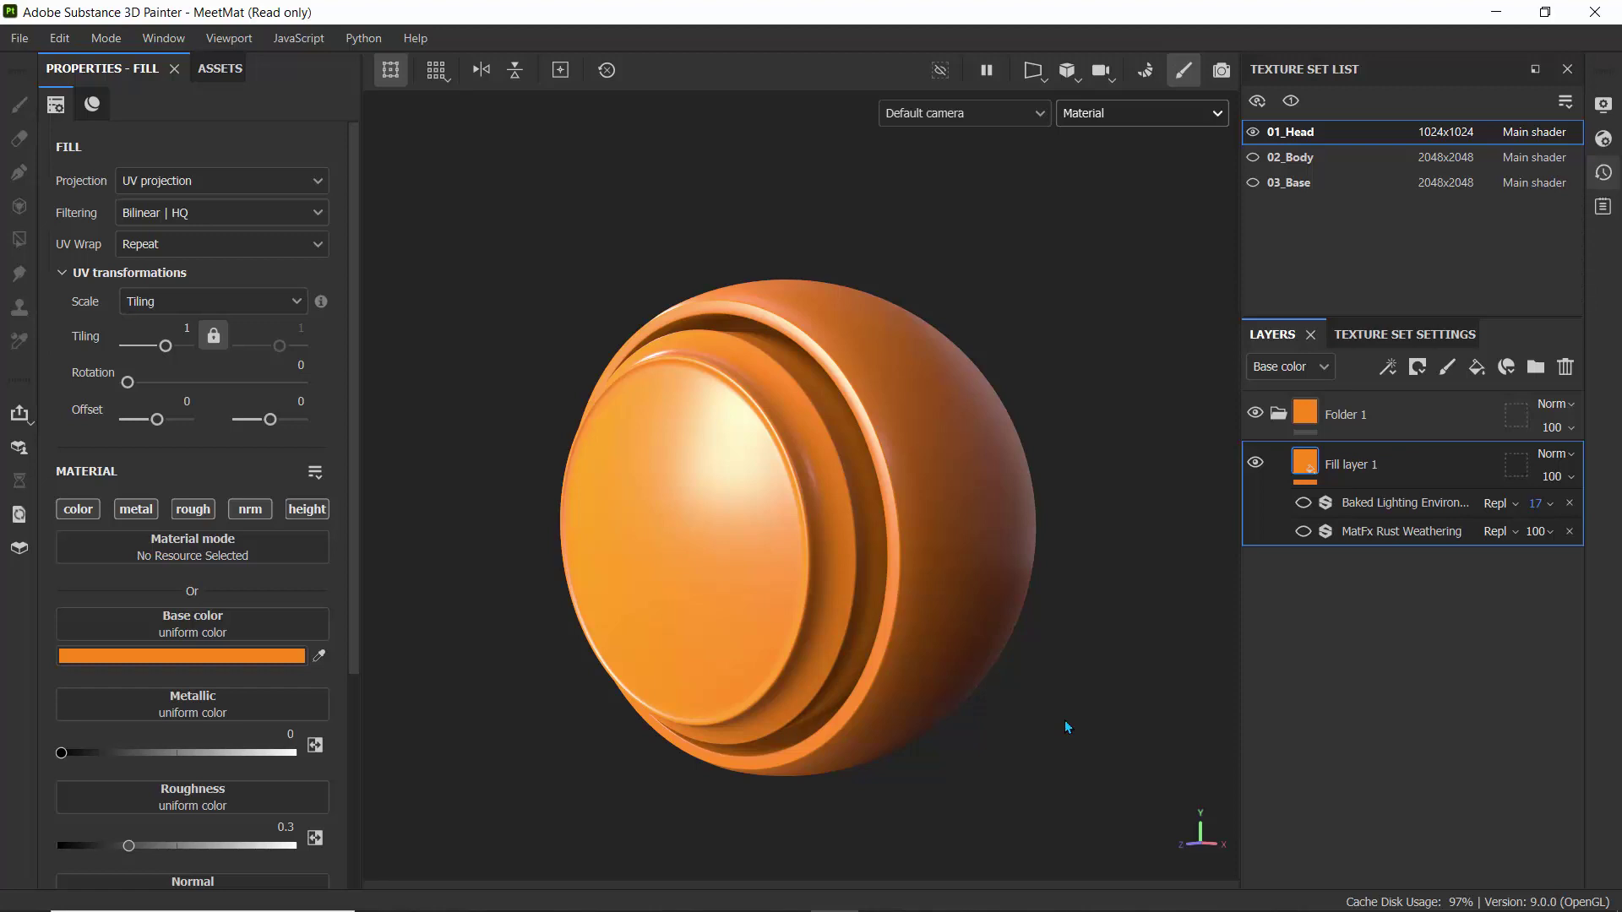
left_click(1303, 533)
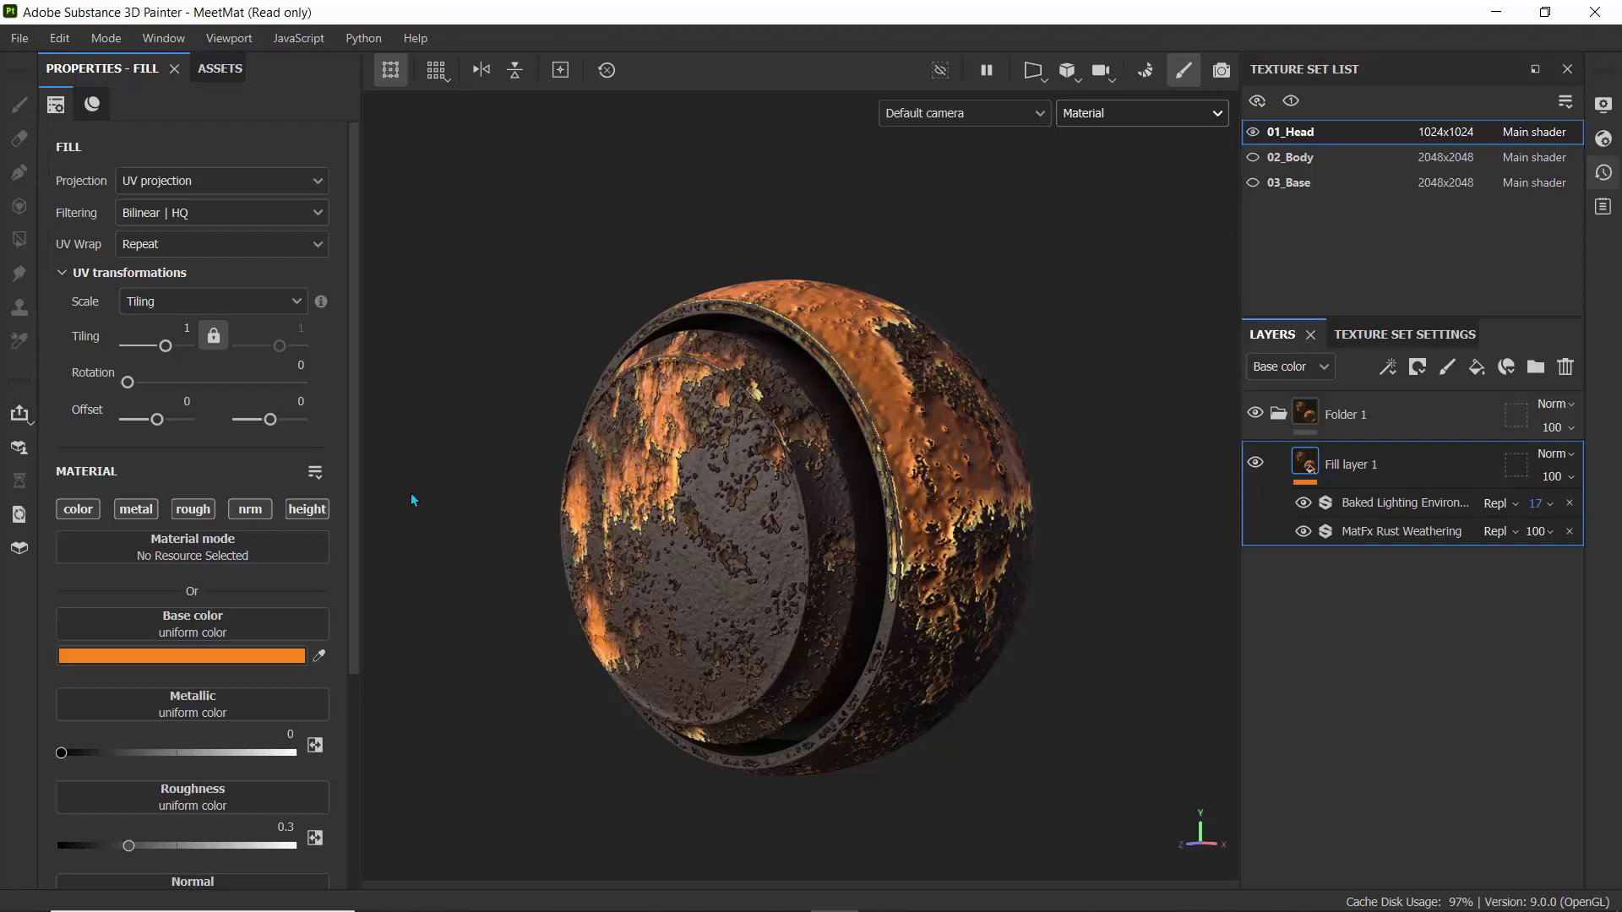
left_click_drag(355, 463, 363, 732)
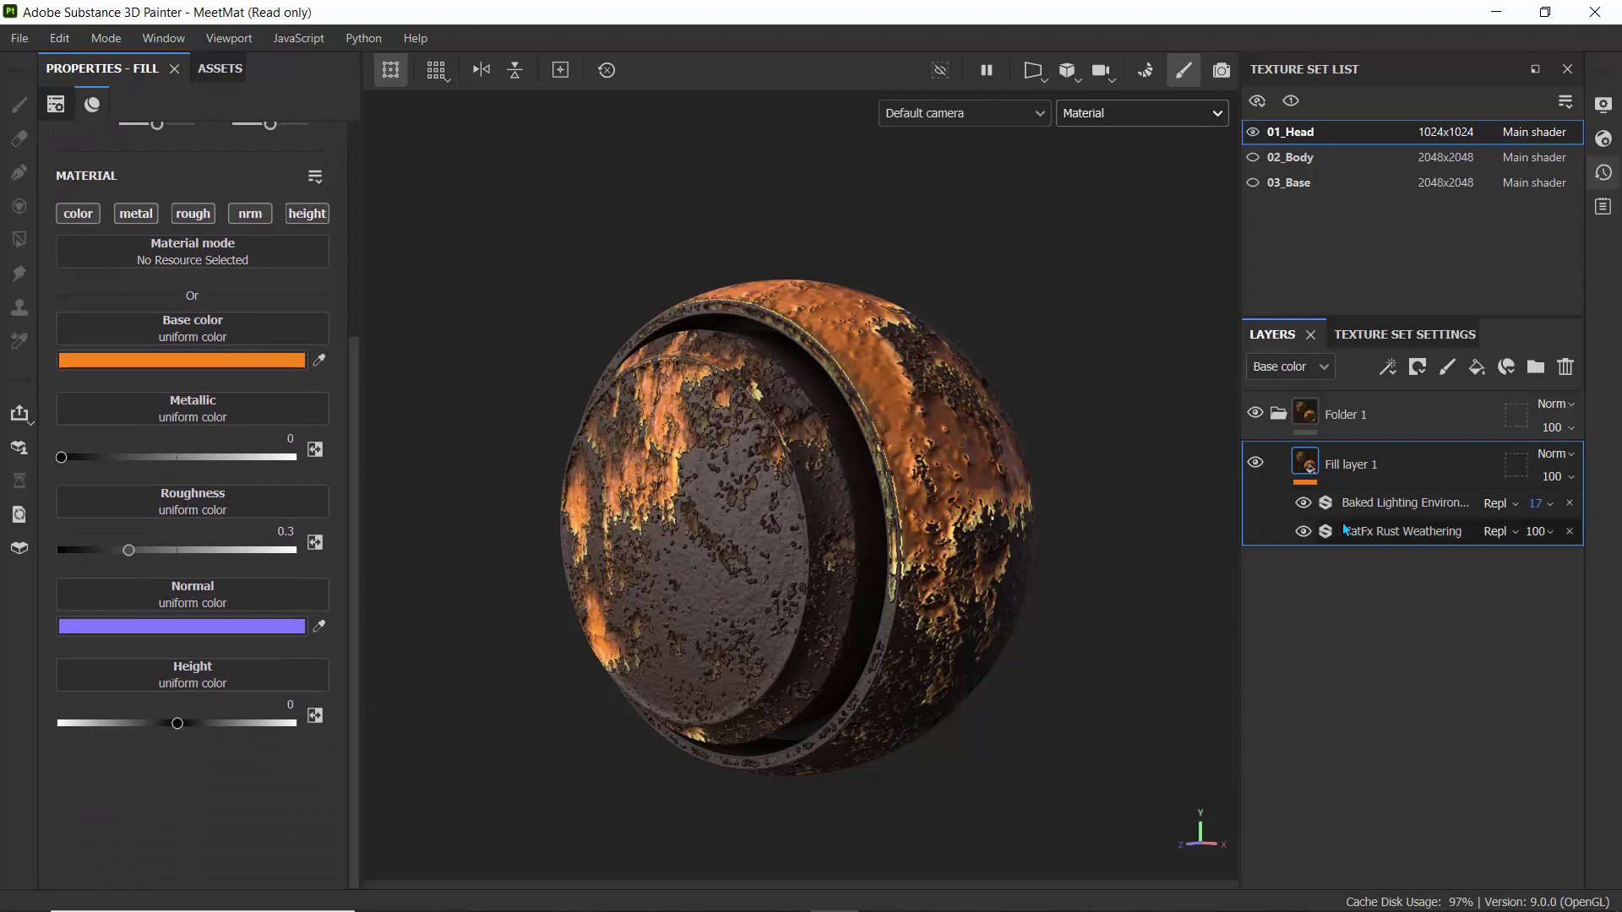
Step: Set the MatFx Rust Weathering filter's Rust Spreading to 0.46 for patchy rust
left_click(1385, 536)
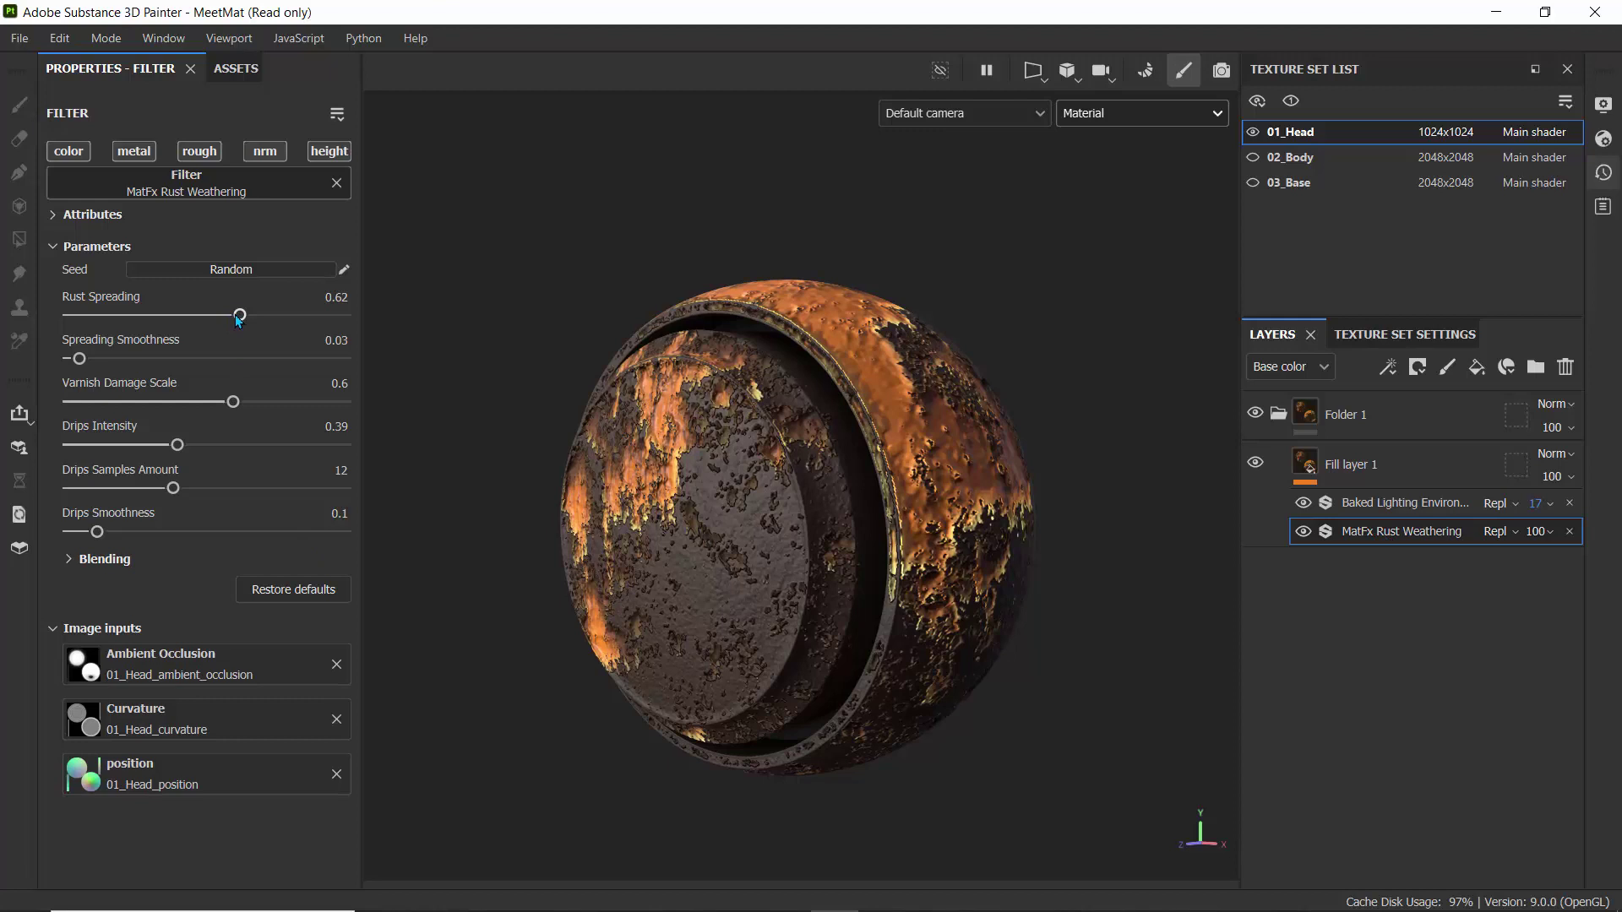
left_click_drag(239, 314, 104, 321)
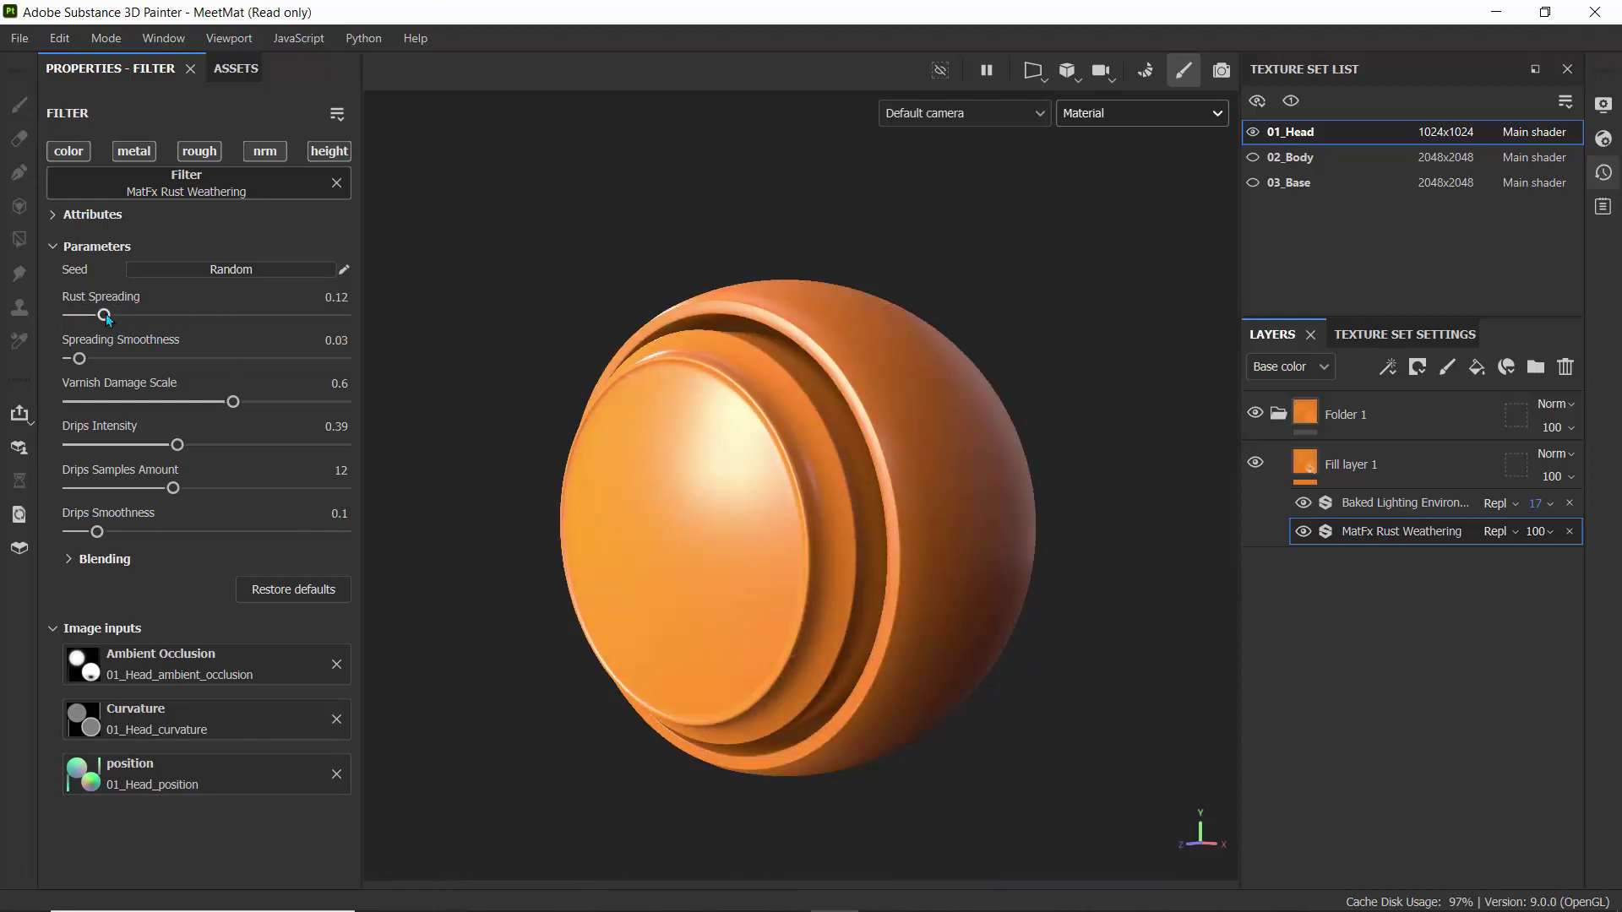
left_click(140, 316)
left_click(196, 314)
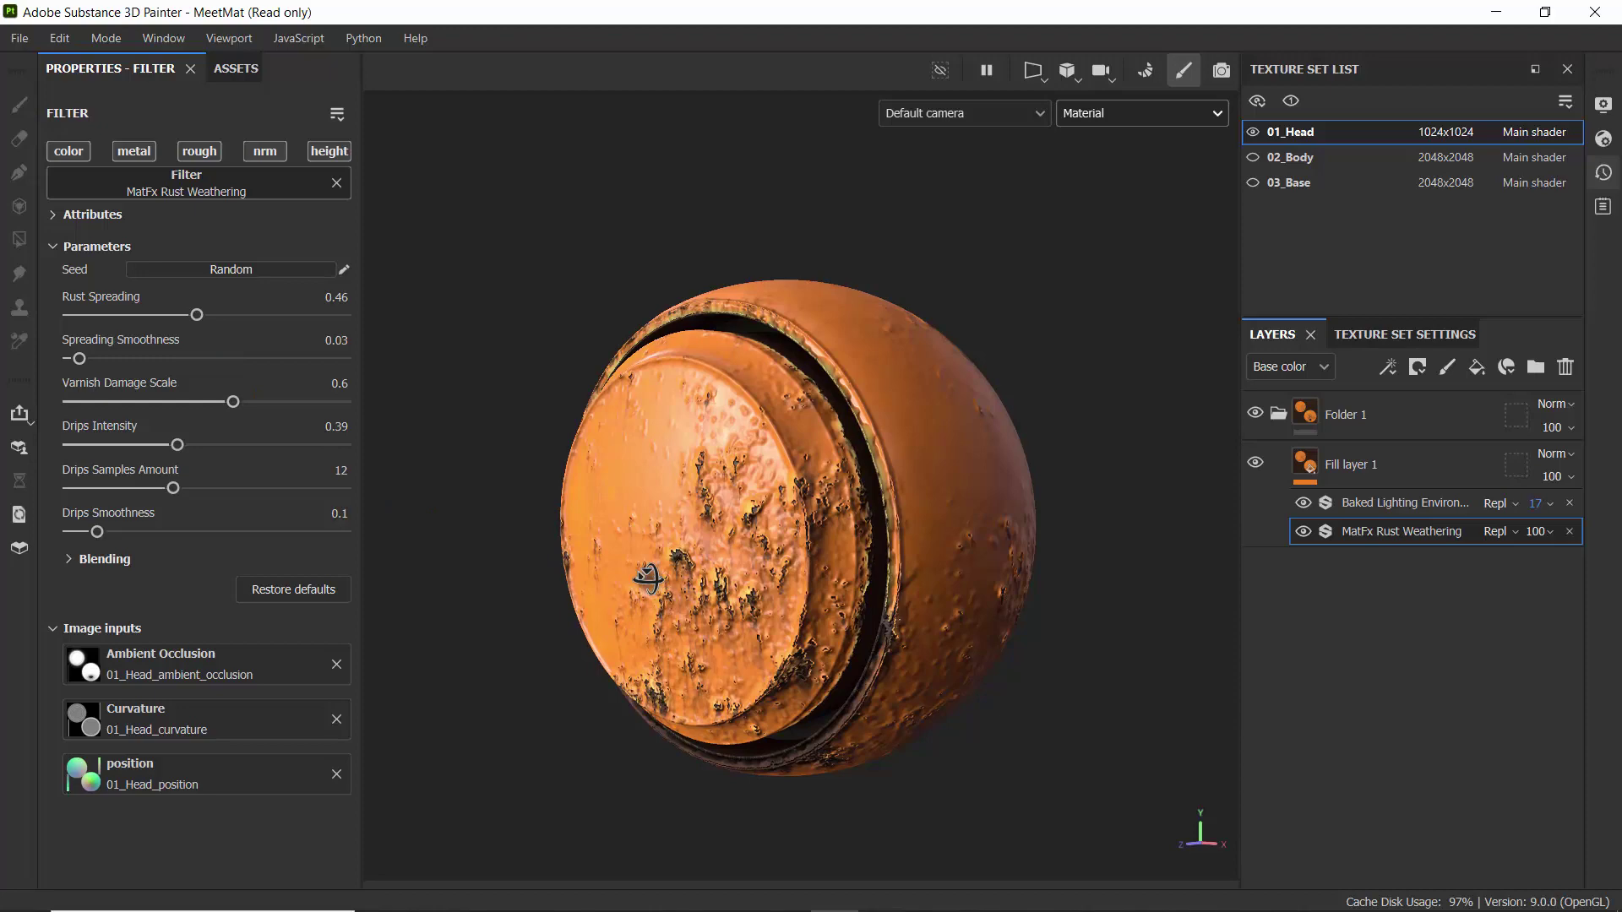
left_click_drag(647, 579, 781, 645, "alt")
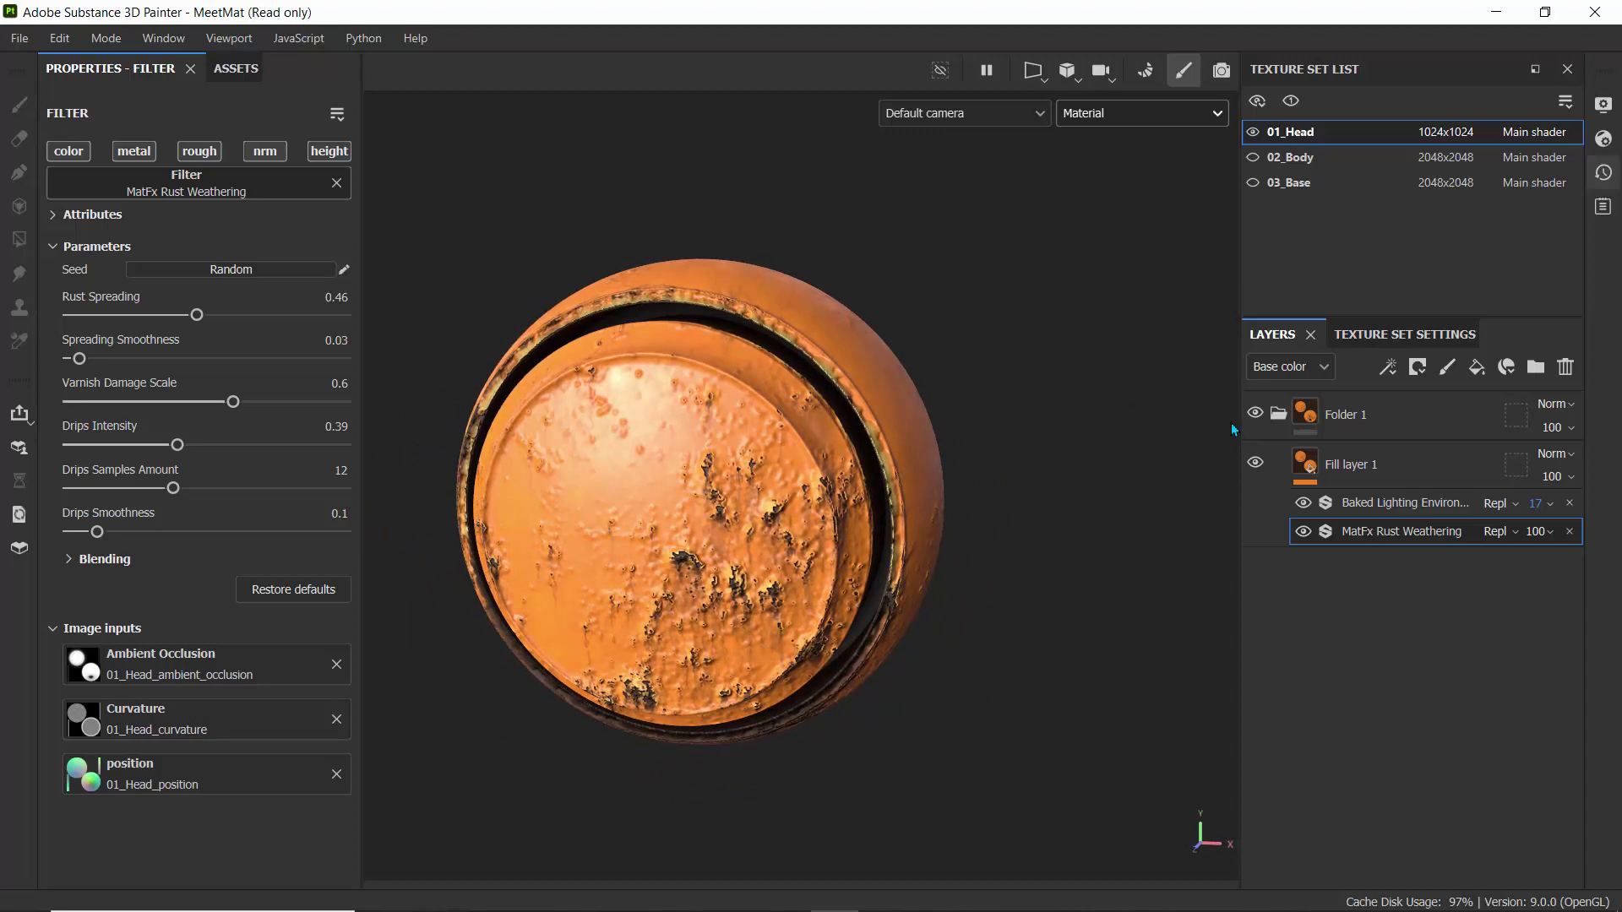
Step: Lower Rust Weathering's opacity to 93 and raise Baked Lighting Environment's opacity to 73
left_click(1549, 532)
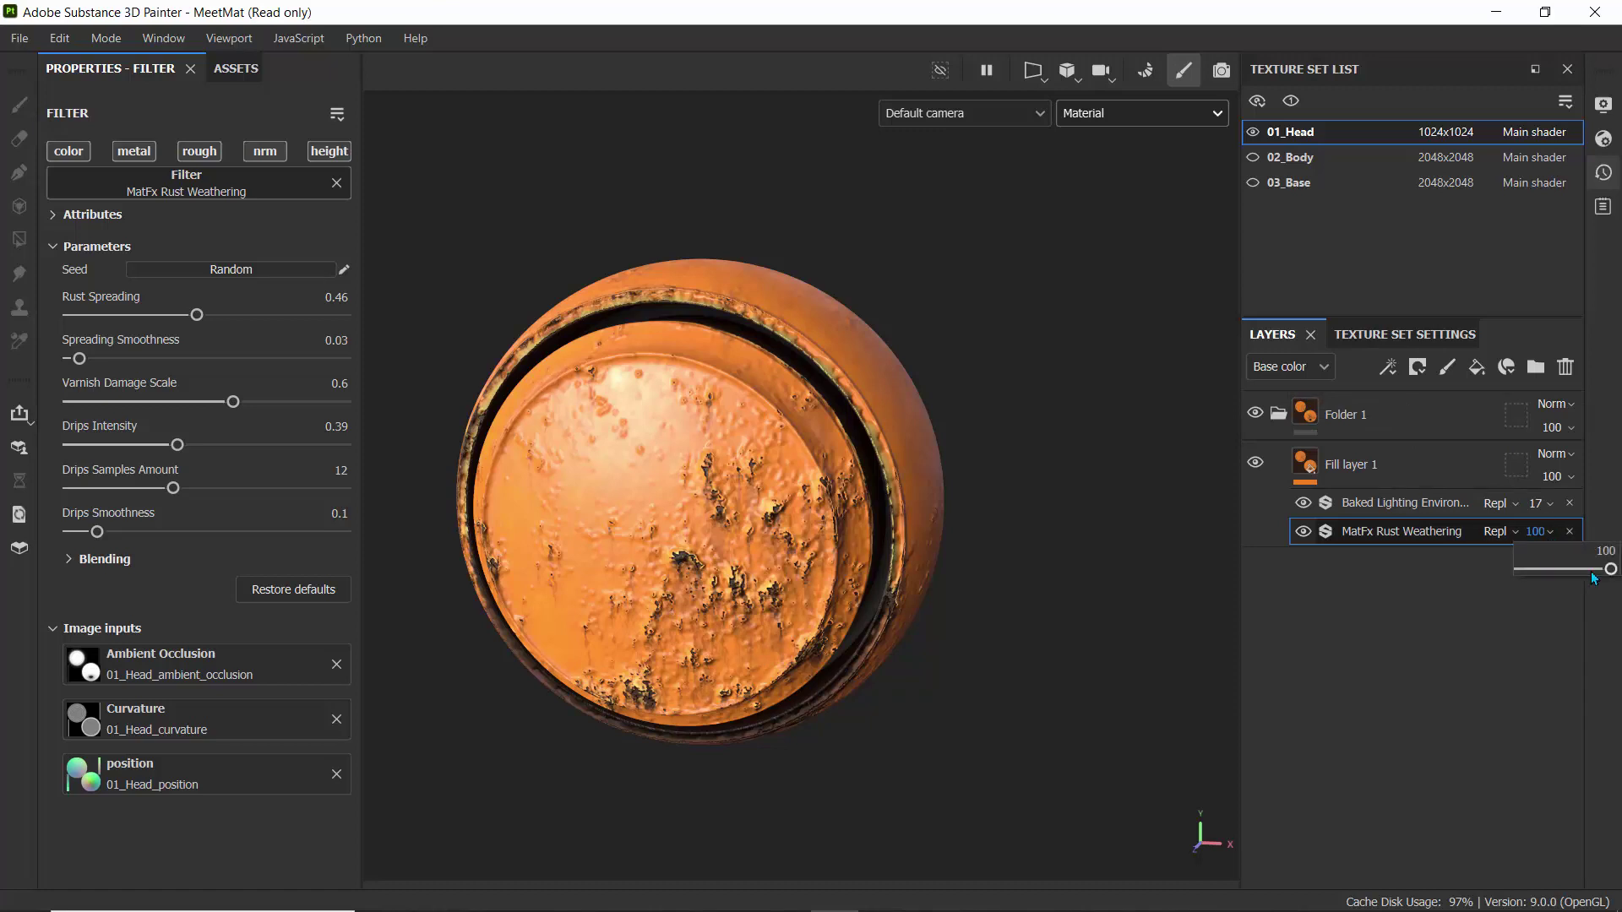
left_click_drag(1610, 568, 1512, 579)
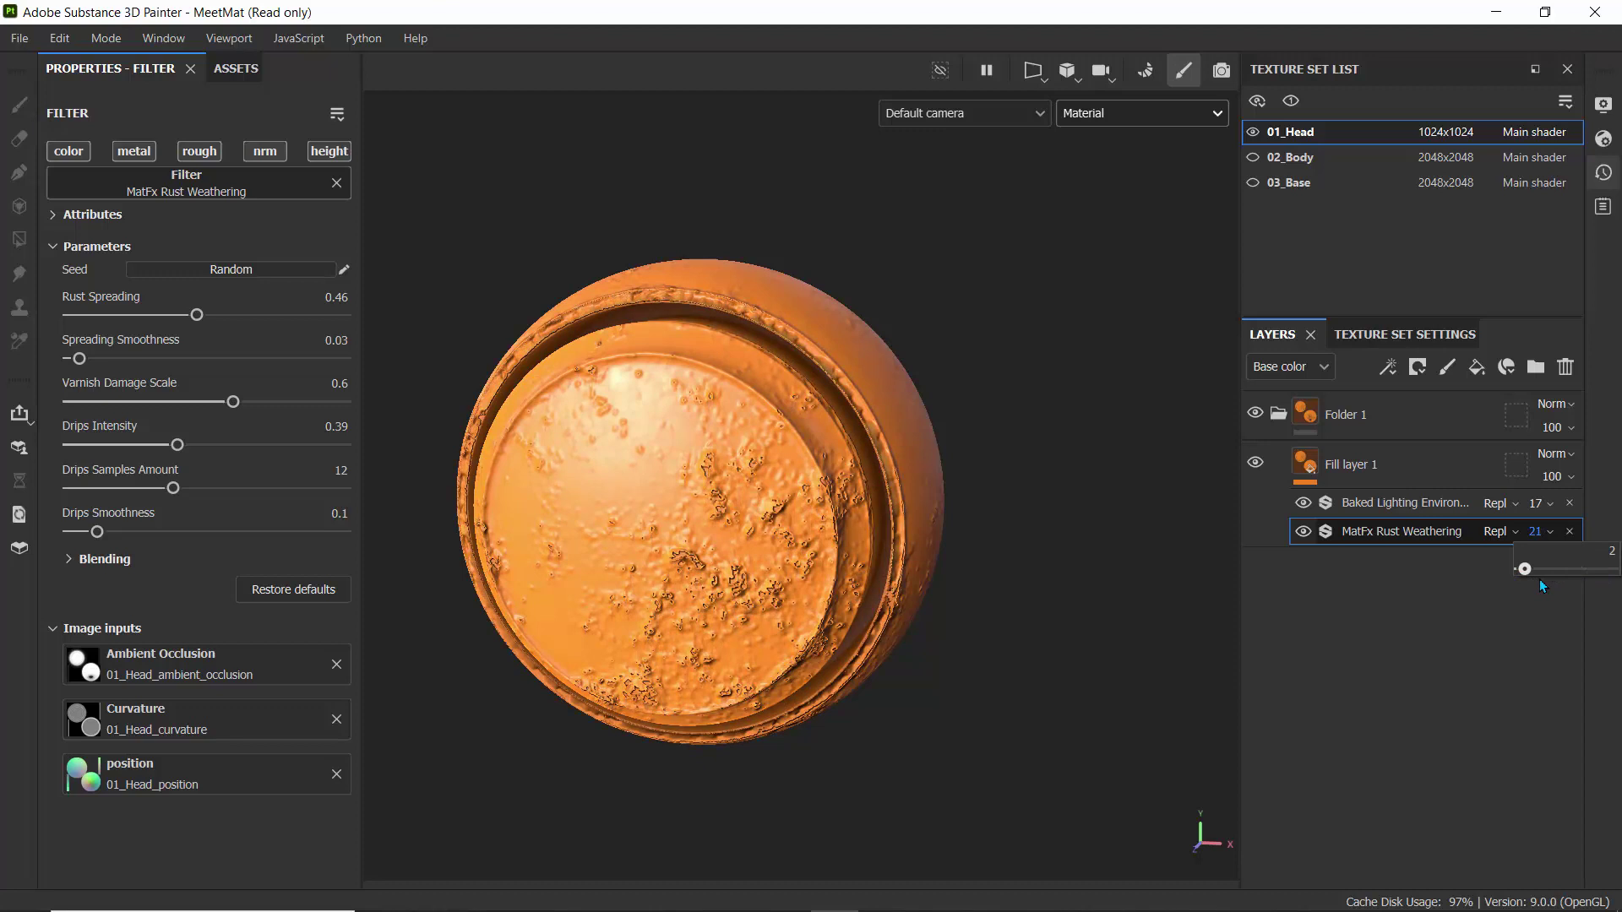
left_click(1603, 580)
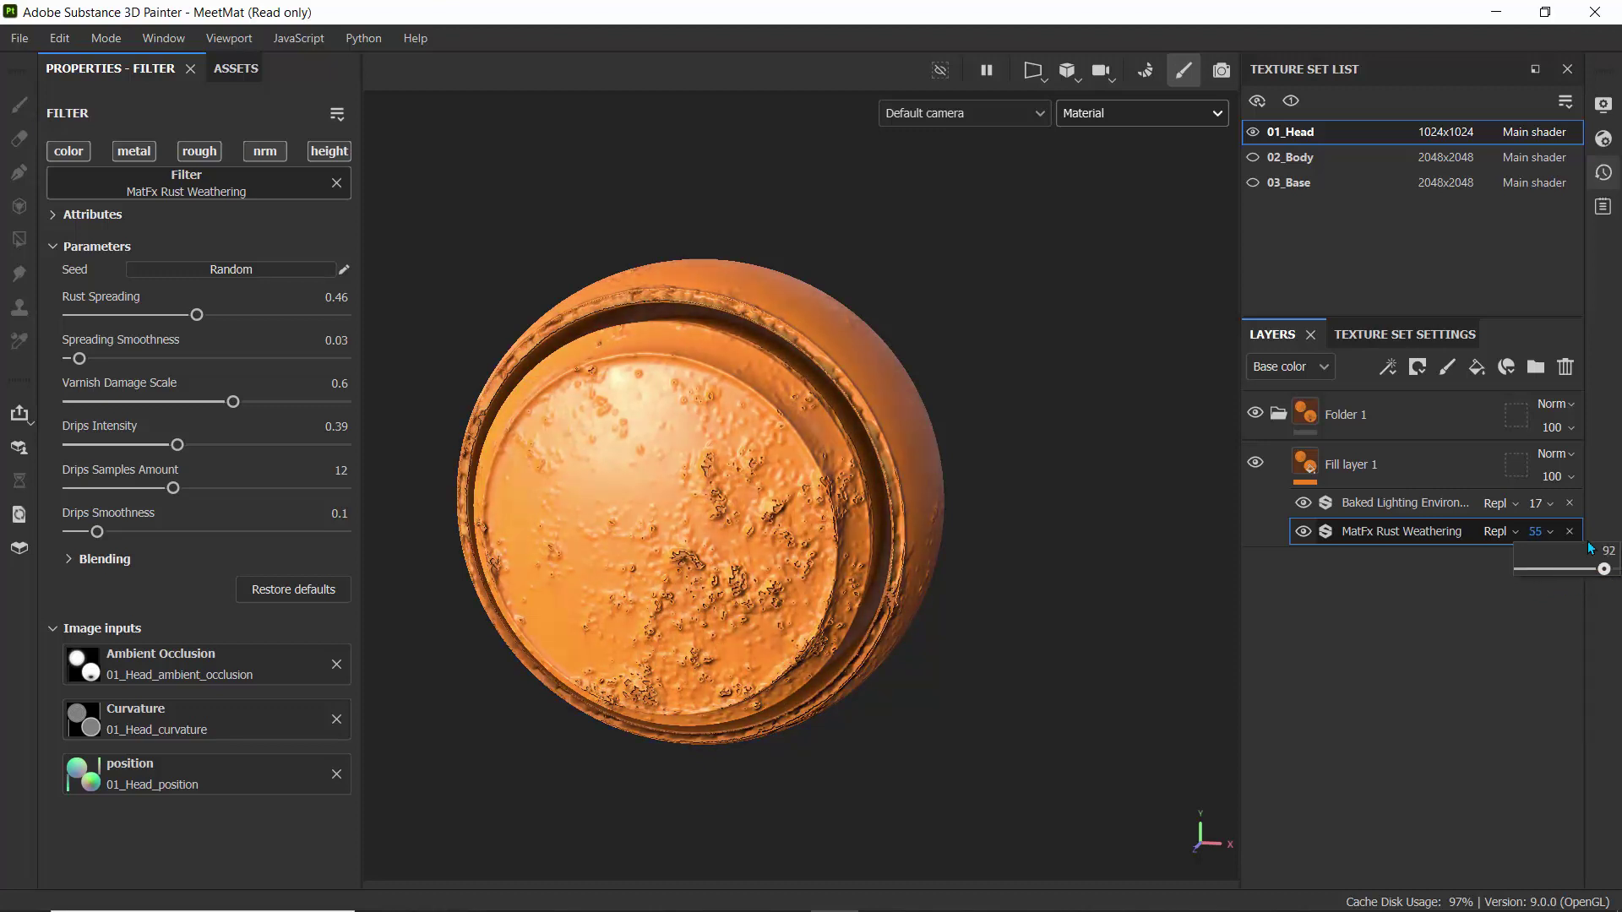
left_click(1548, 504)
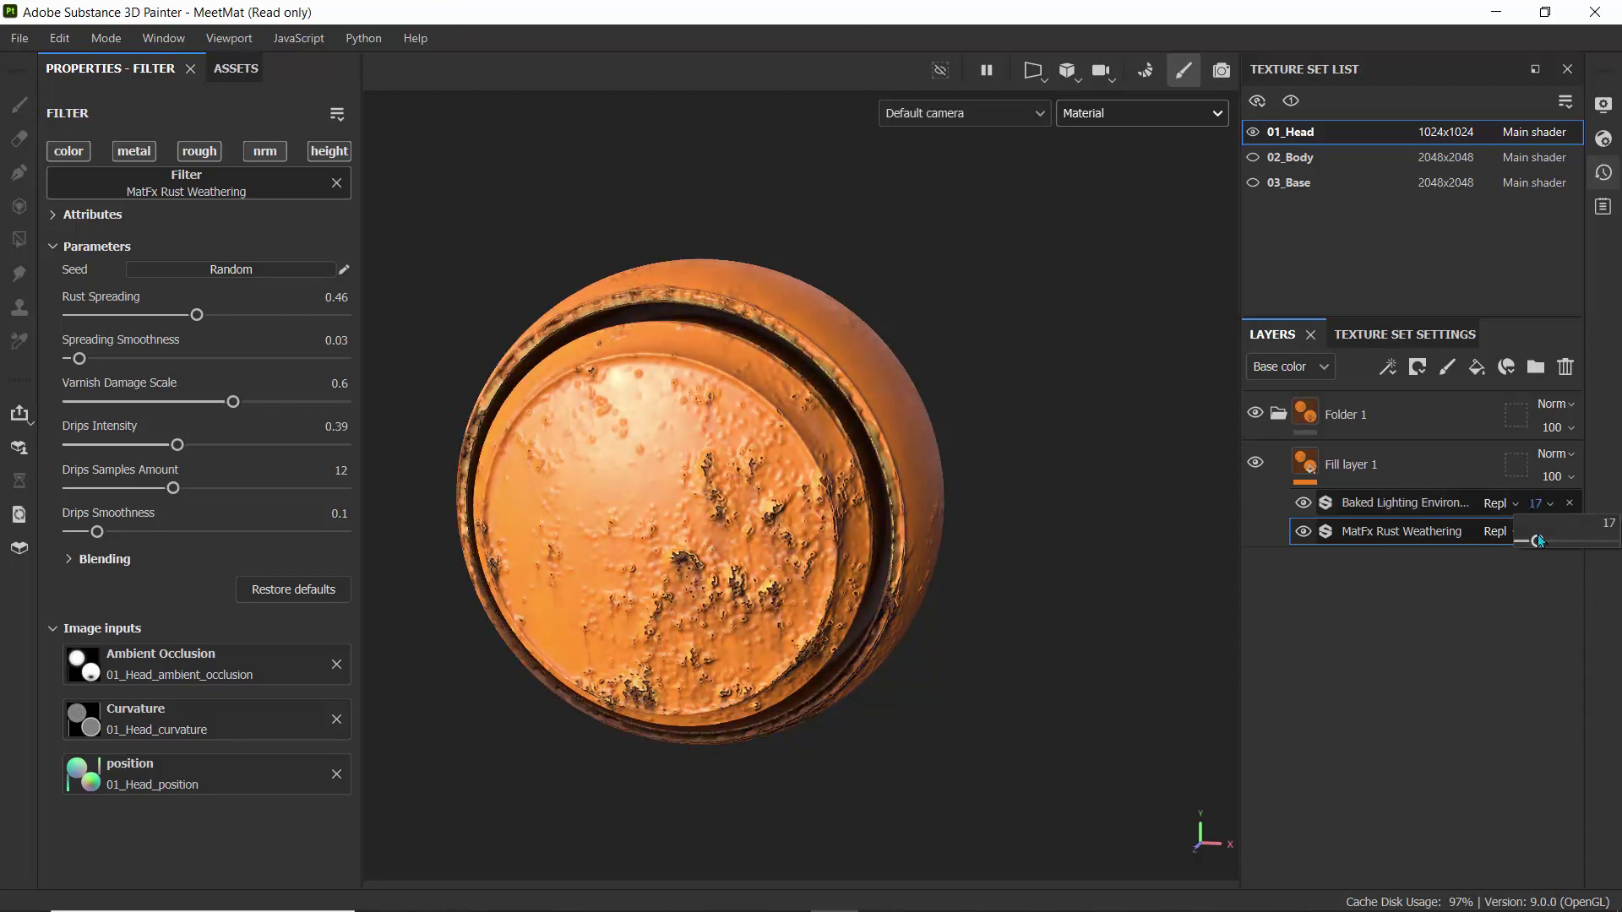
left_click_drag(1533, 541, 1589, 543)
left_click(1303, 502)
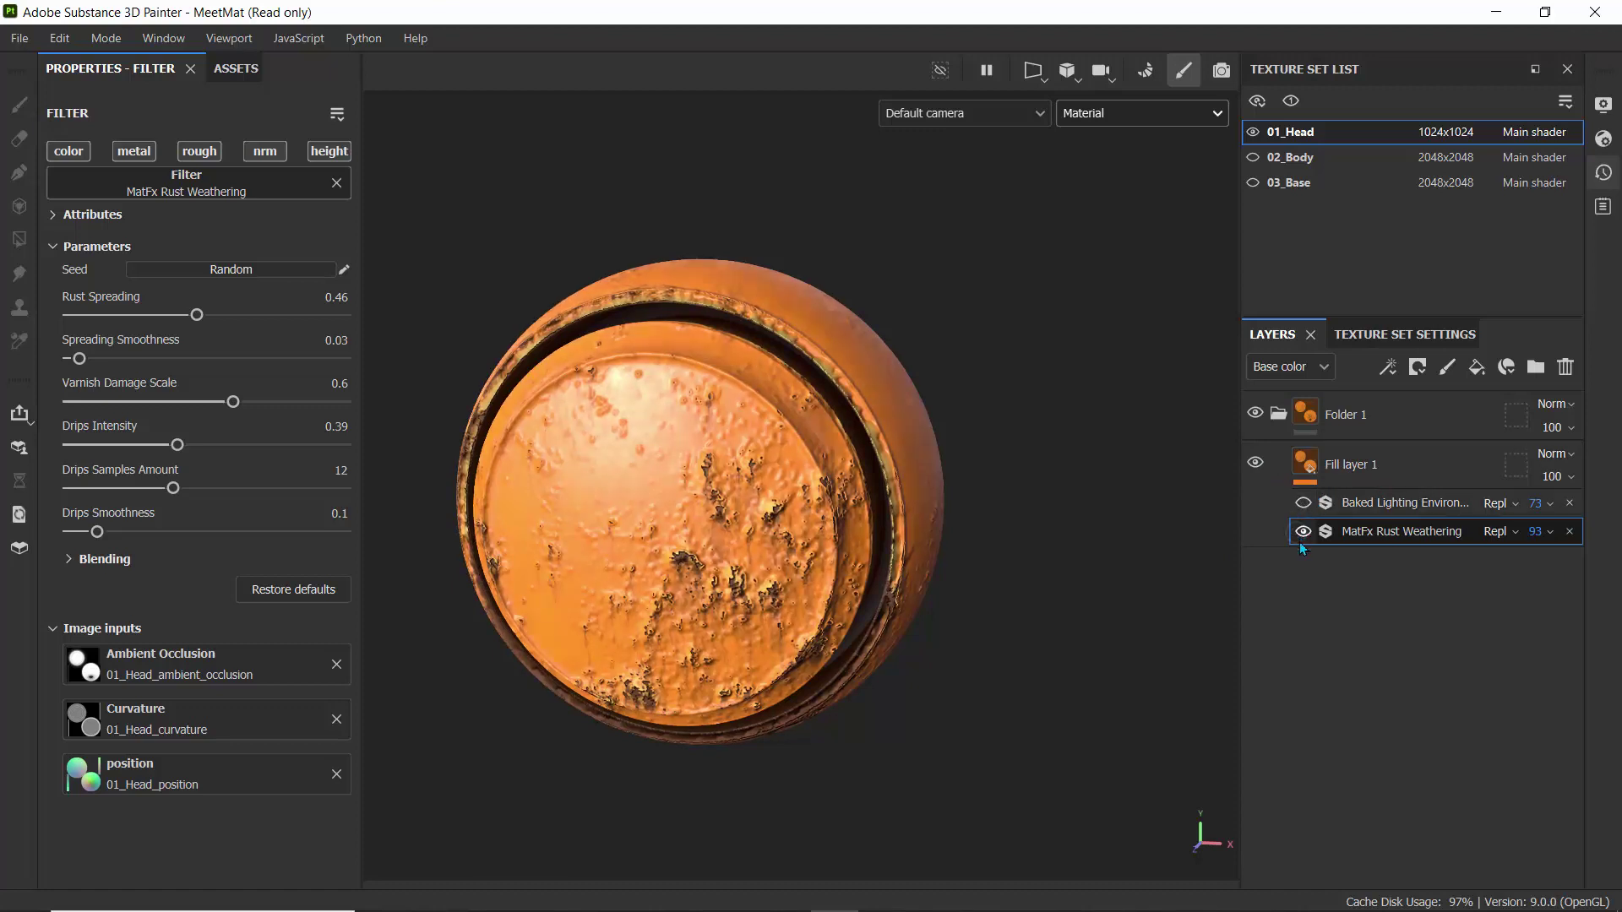
left_click(1303, 533)
left_click(1303, 503)
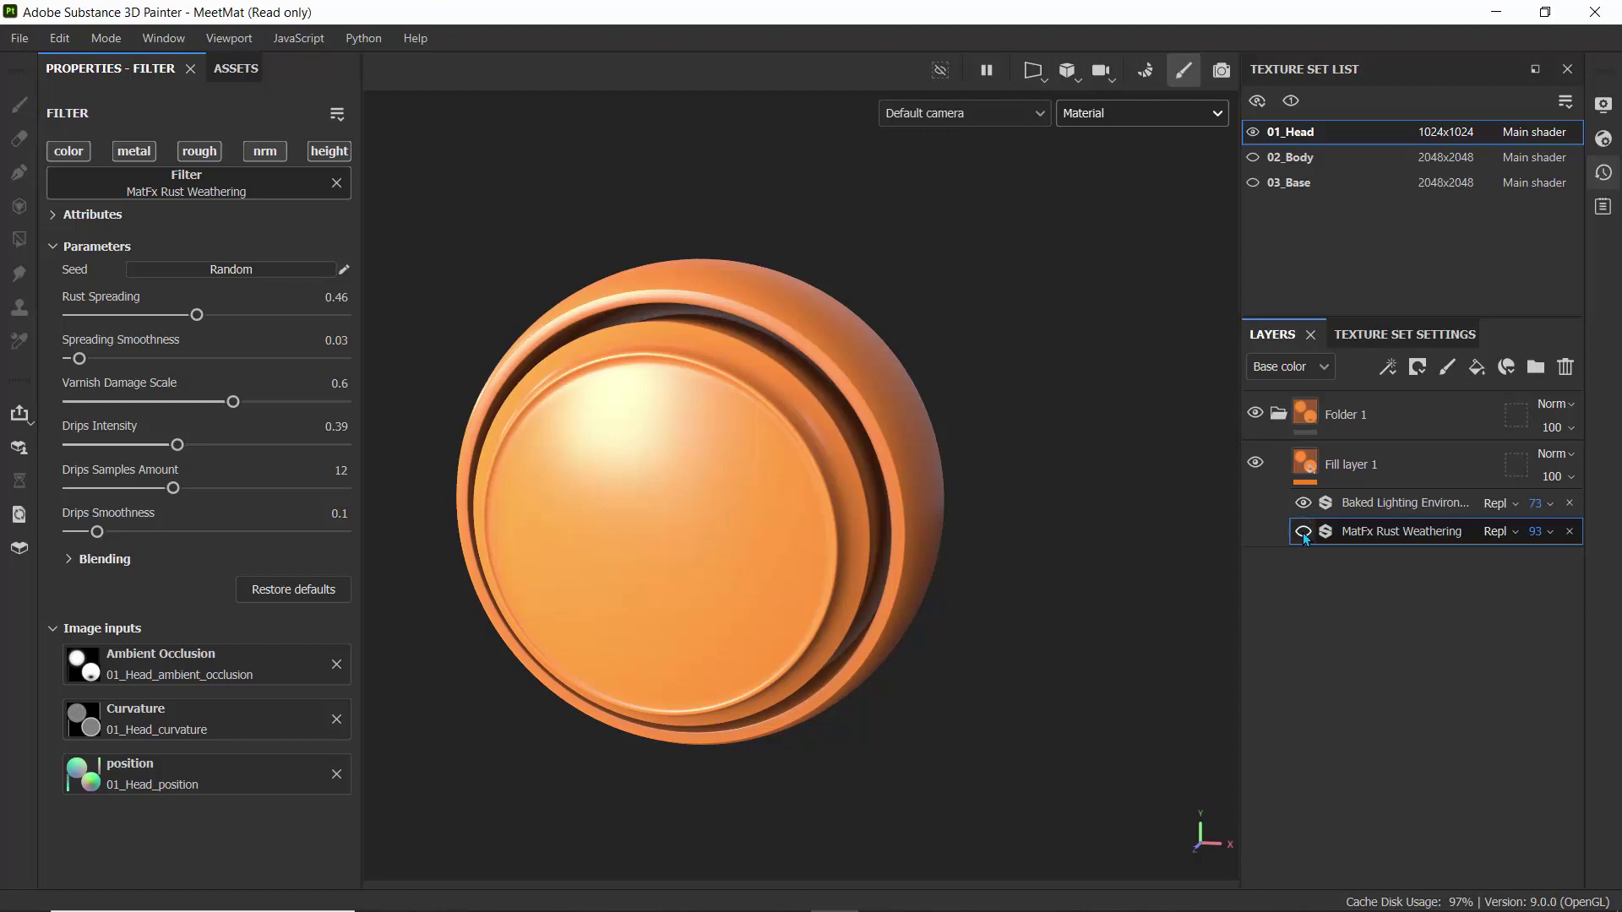
left_click(1303, 532)
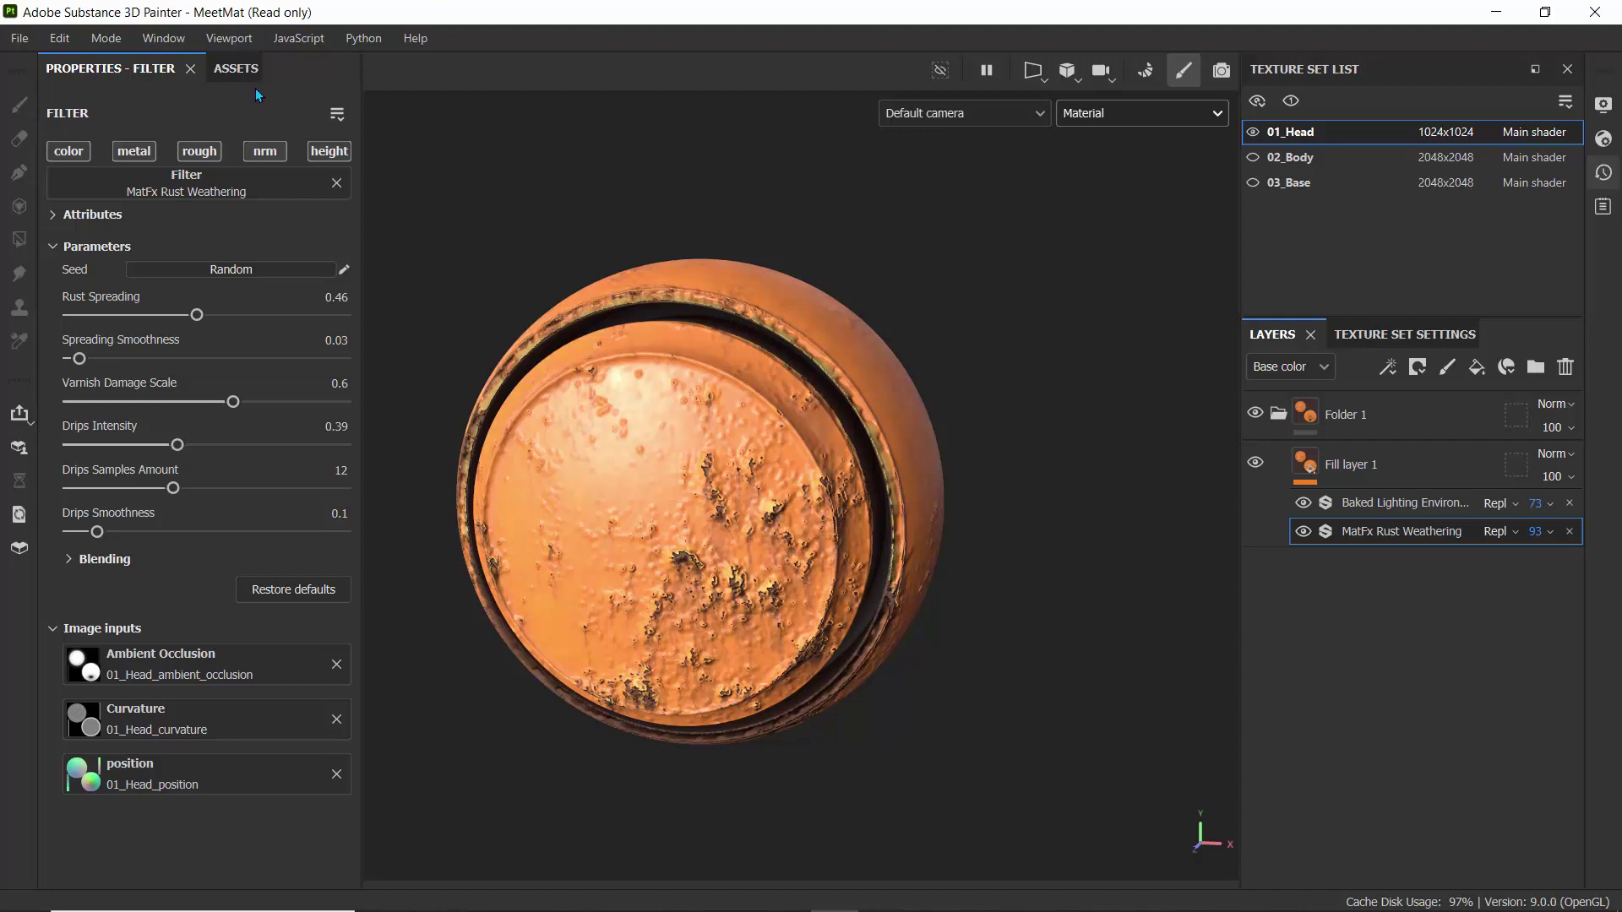
Step: Close the MeetMat project and discard its unsaved changes, returning to Home
left_click(19, 38)
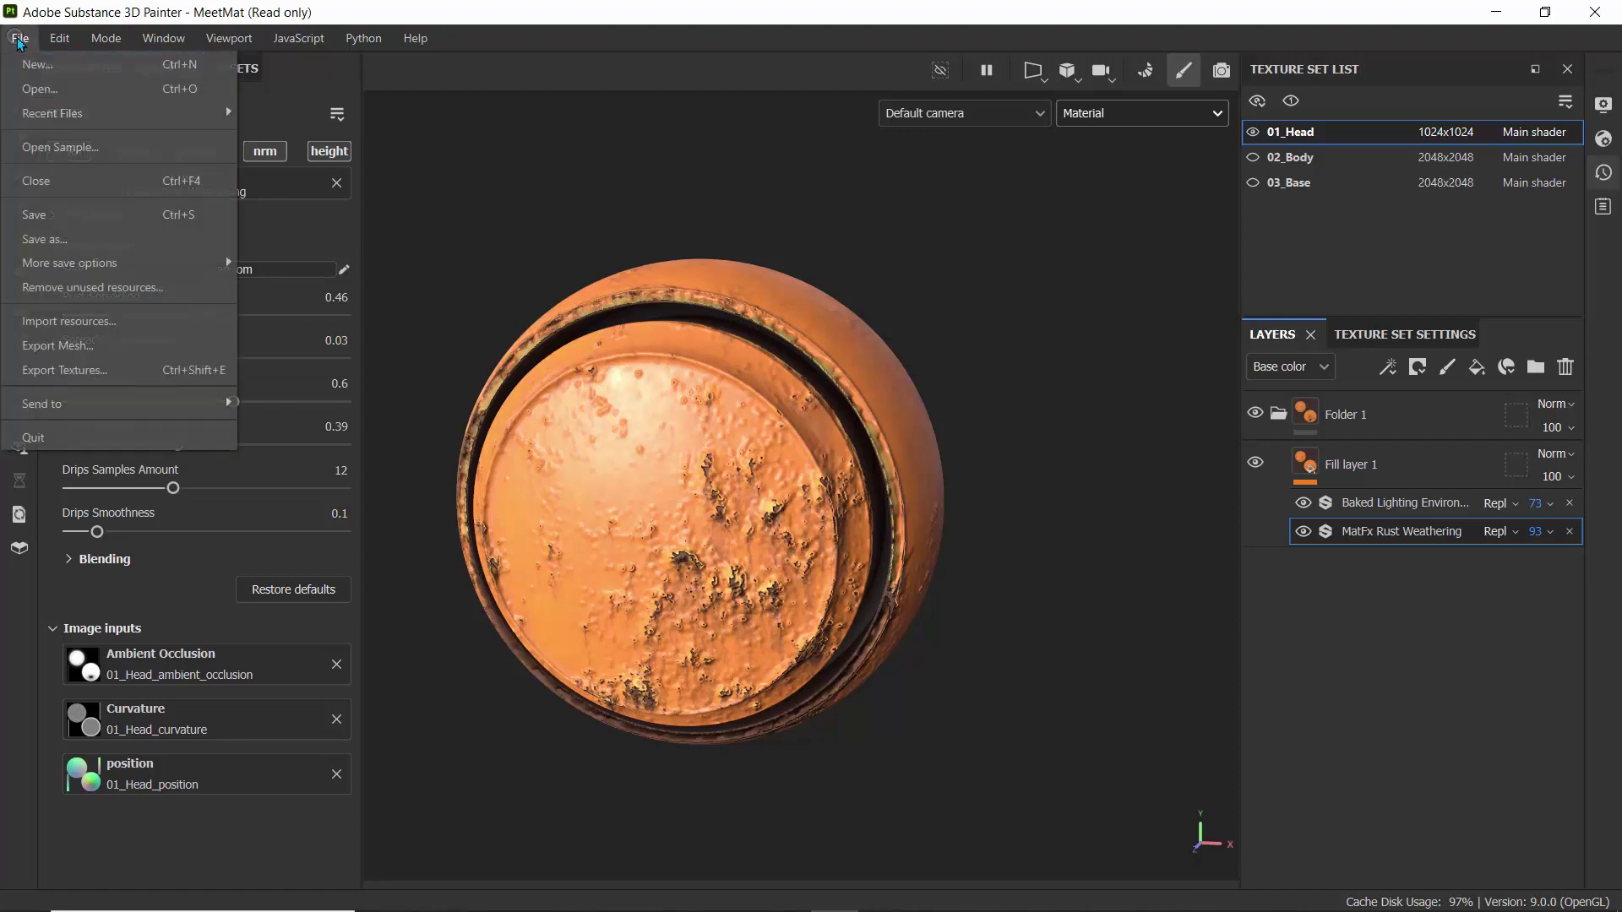
left_click(49, 64)
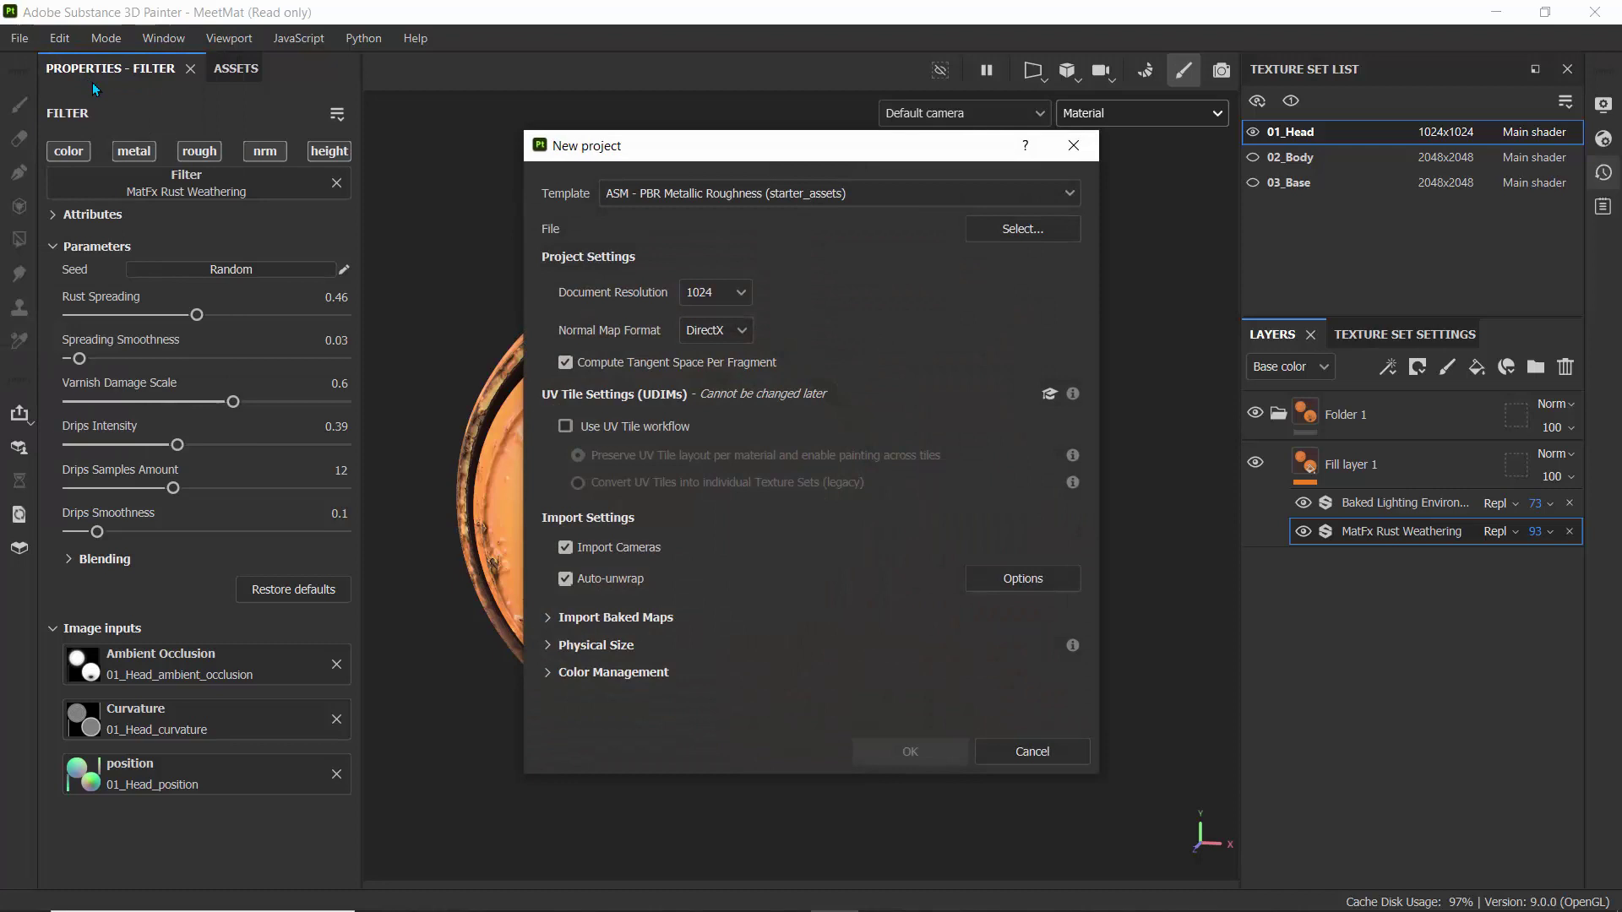
left_click(1023, 751)
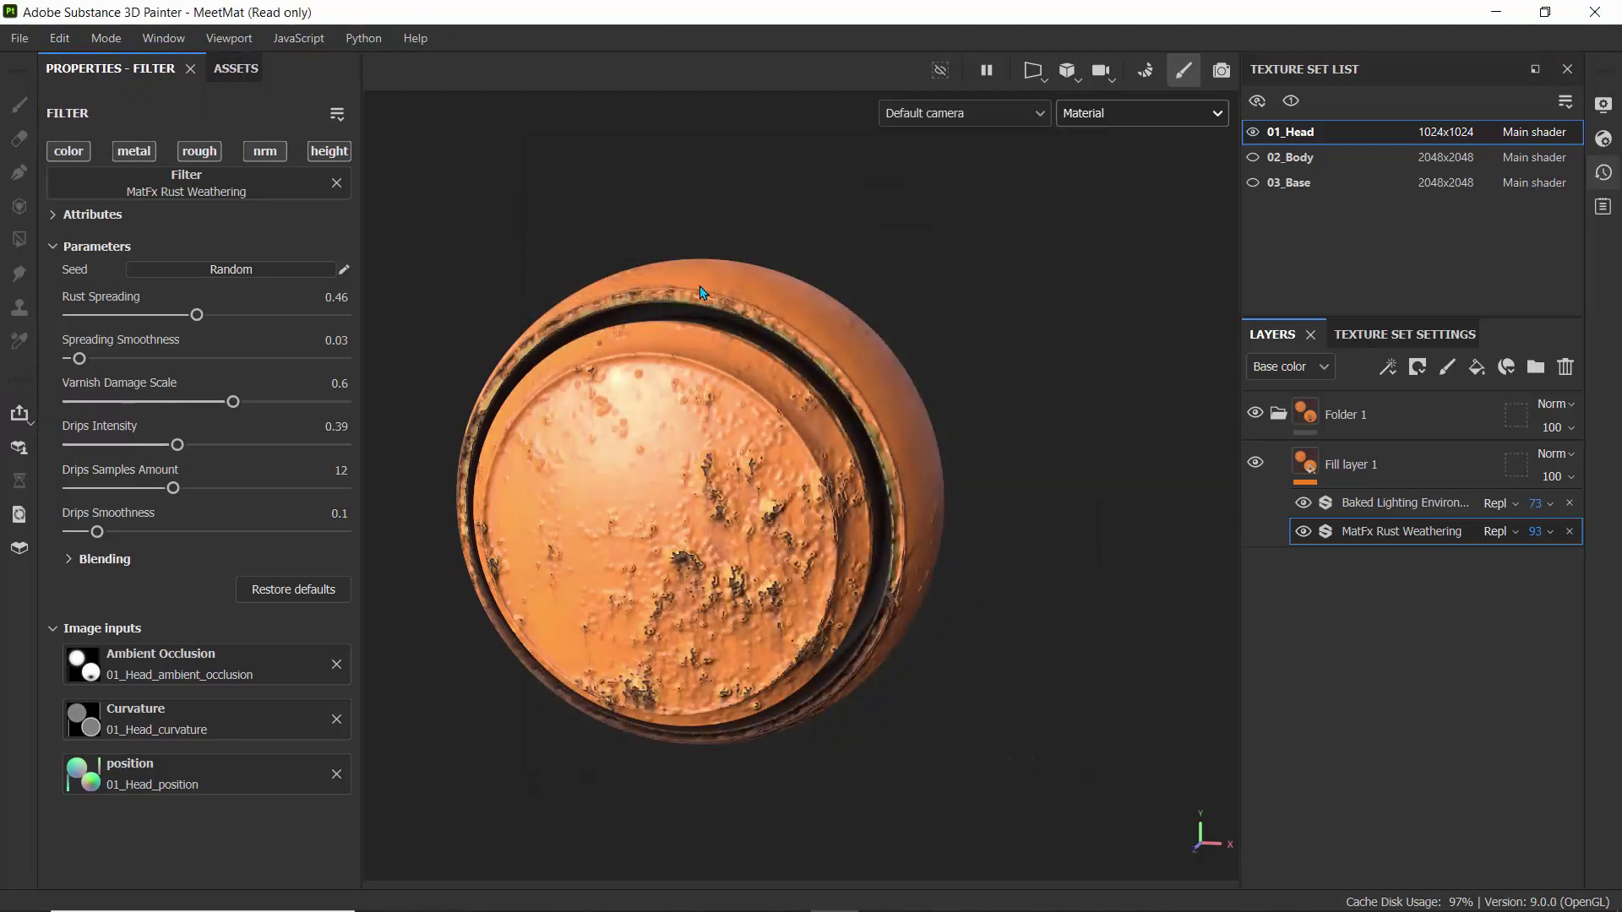
left_click(1583, 21)
left_click(769, 499)
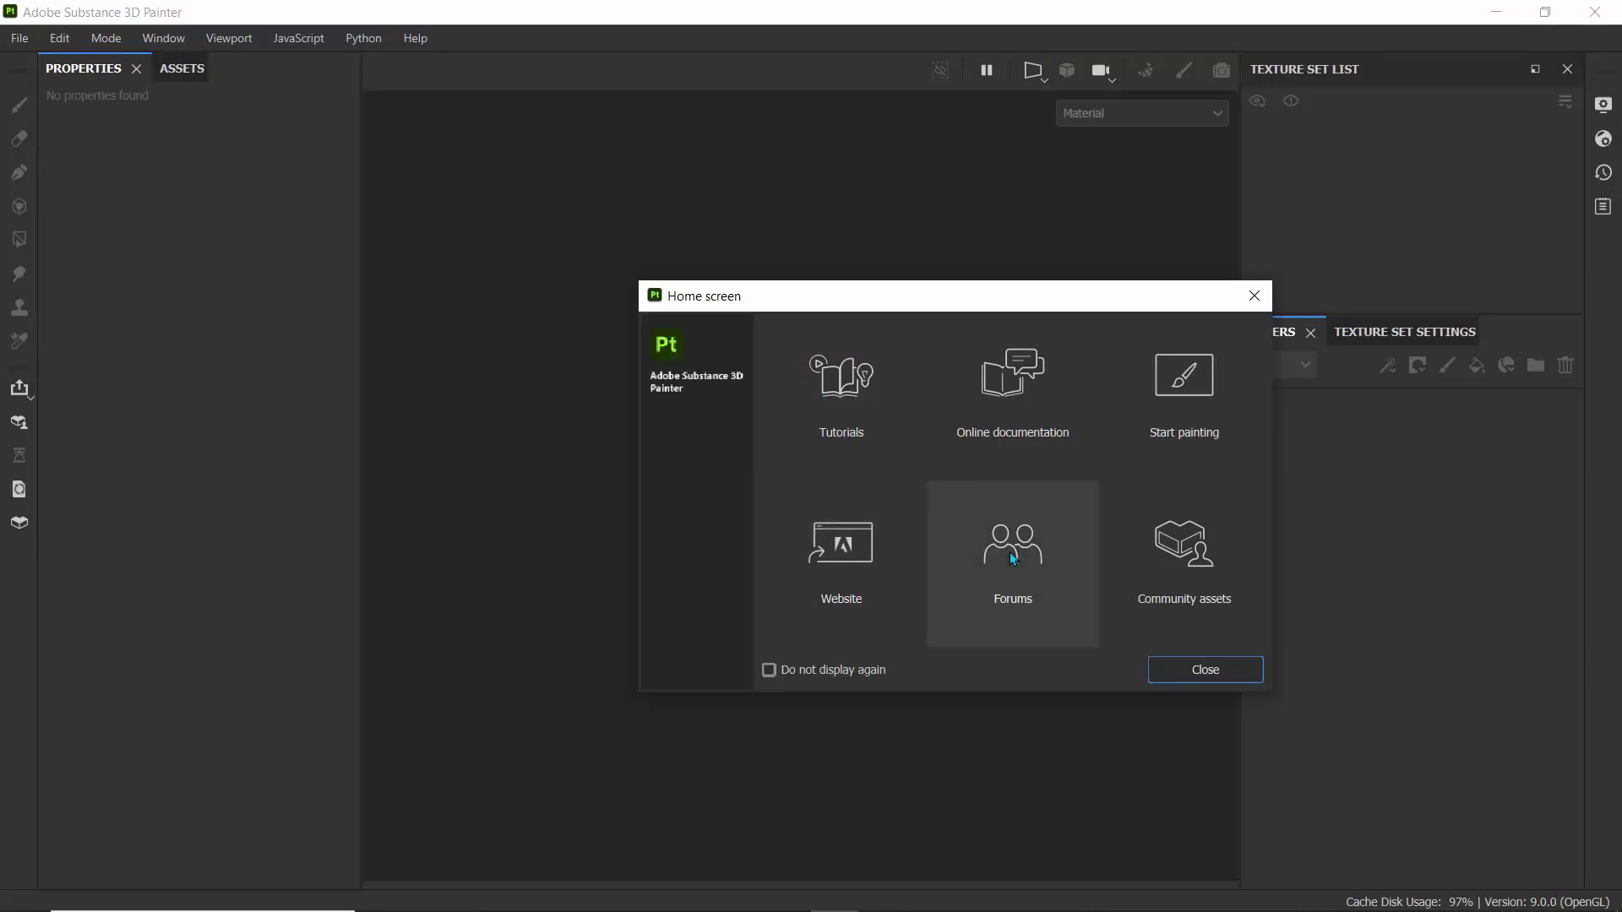
Step: Start a fresh MeetMat project and hide the 03_Base and 02_Body texture sets
left_click(1172, 394)
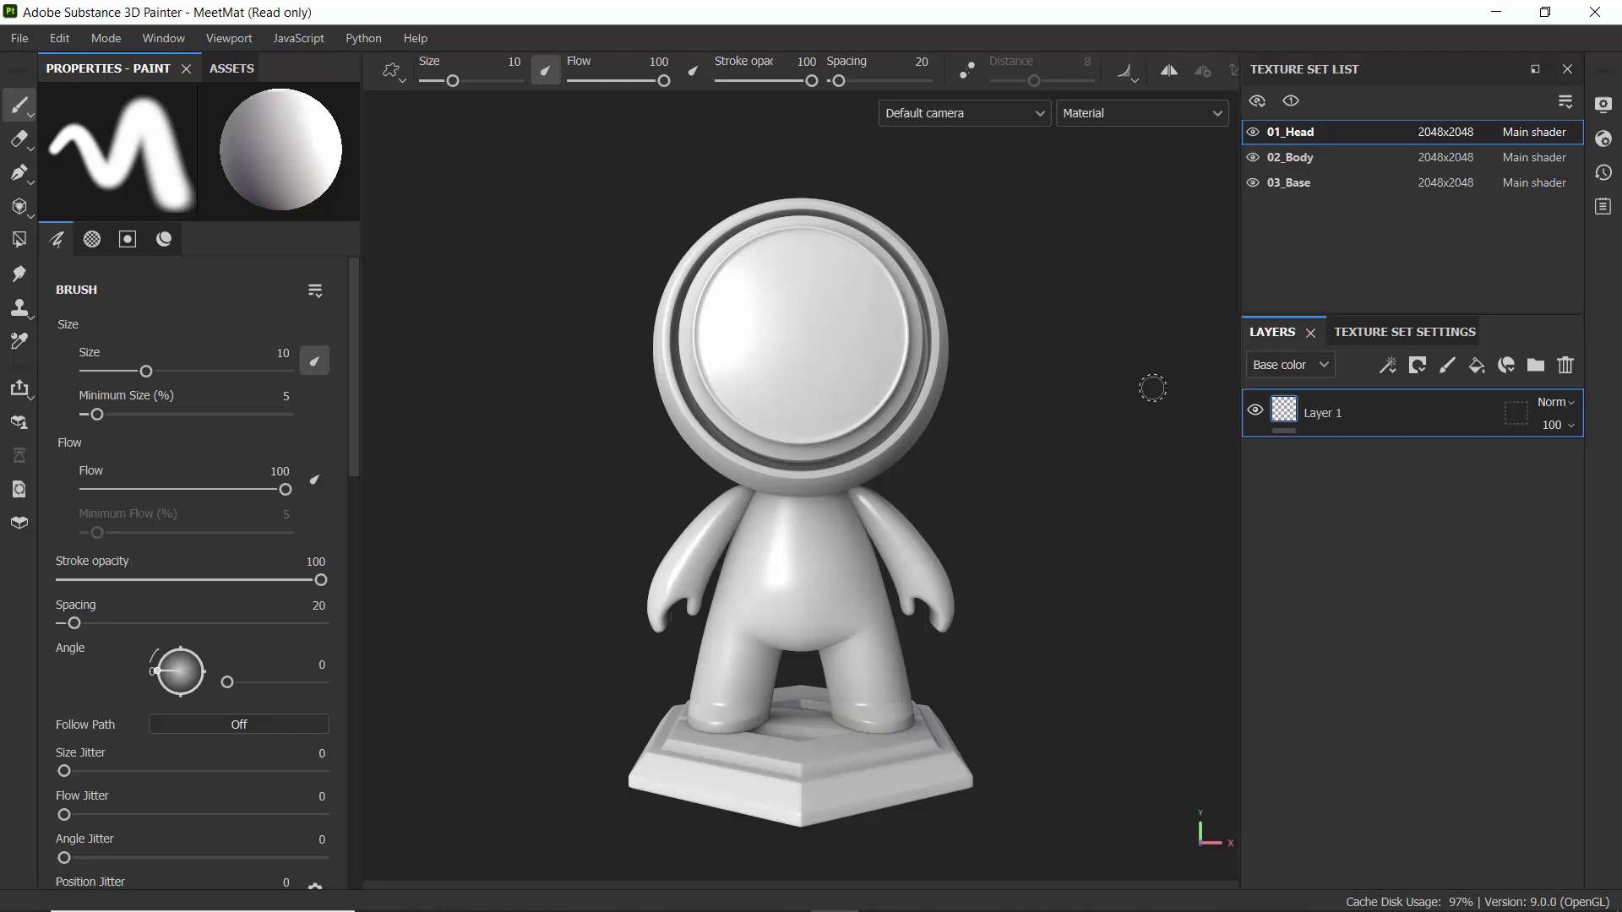
left_click(1253, 182)
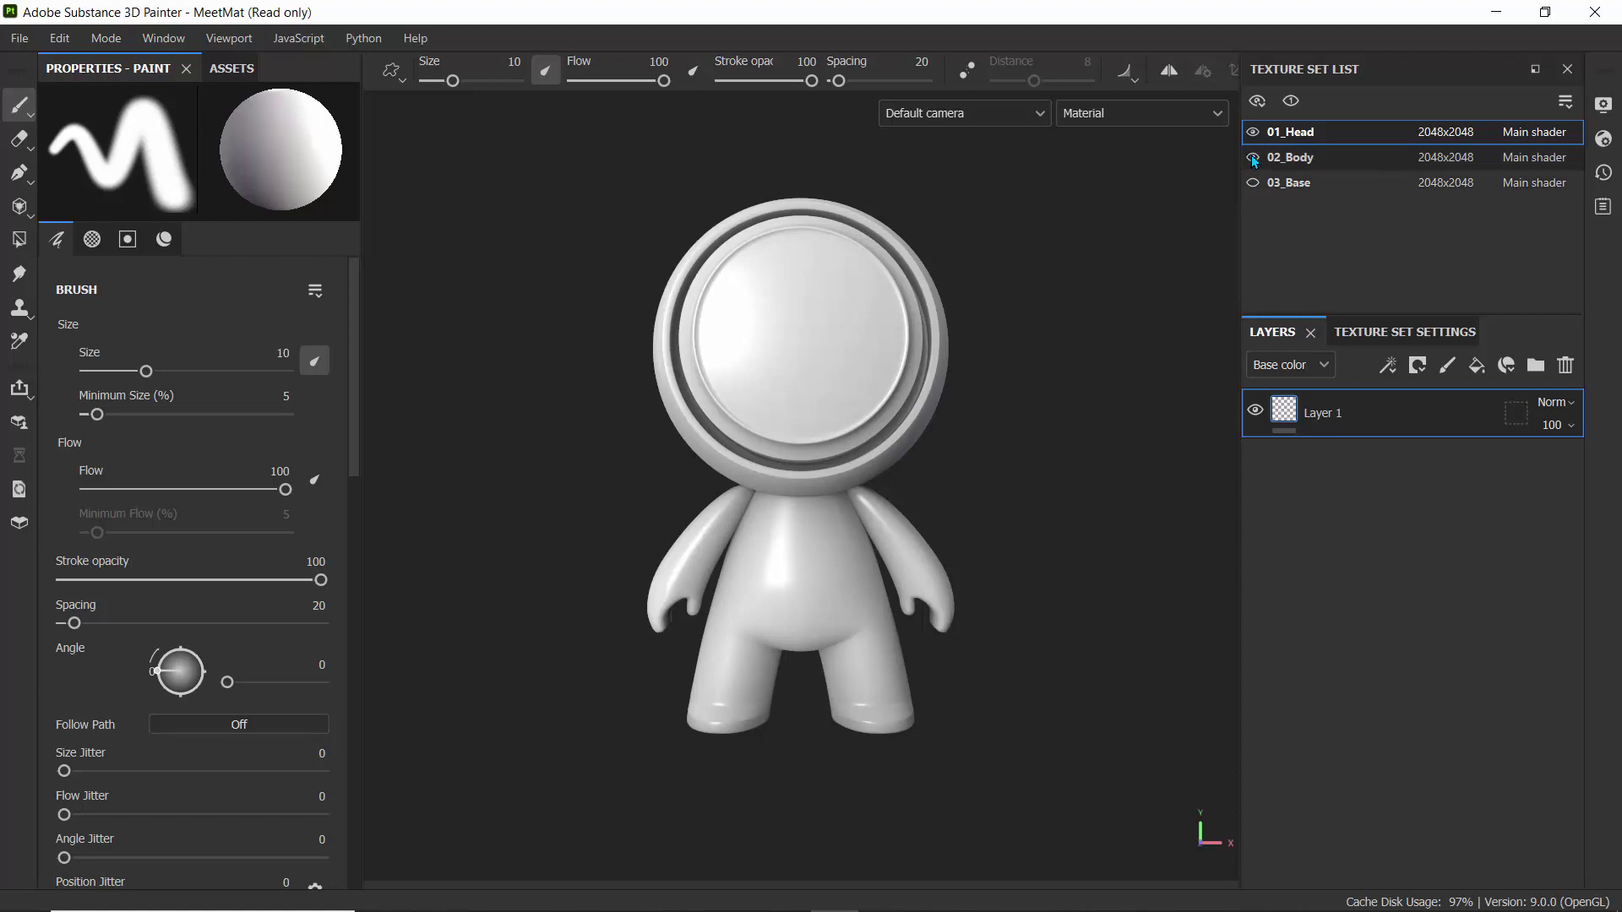
left_click(1252, 158)
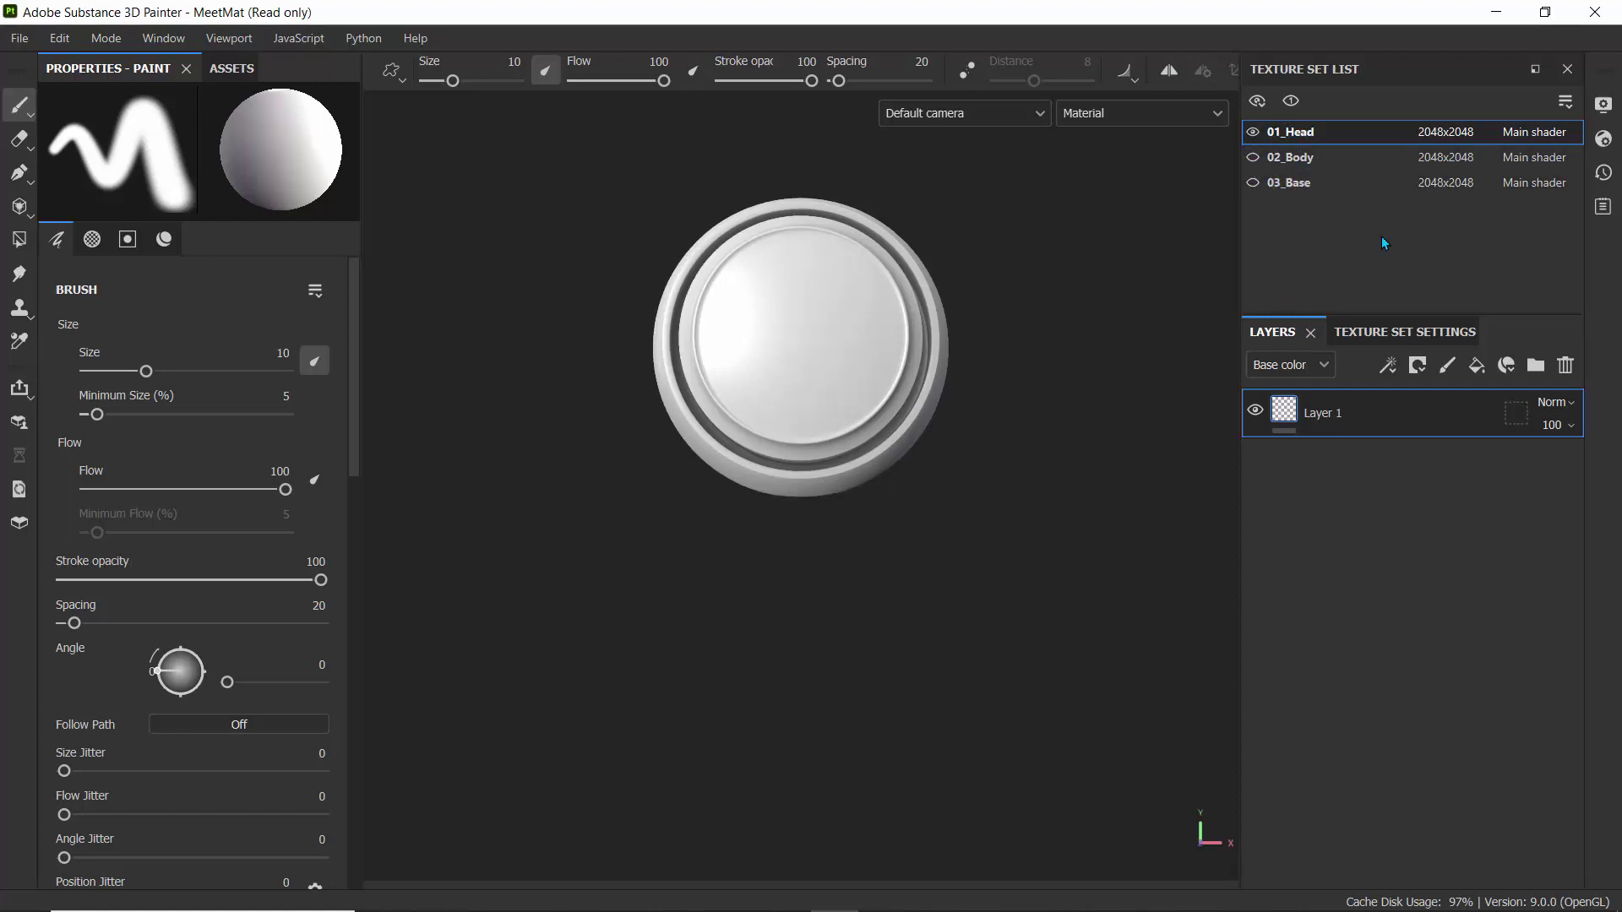
Step: Set the shader's render Quality to Very high (128 spp) in Shader Settings
left_click(1602, 140)
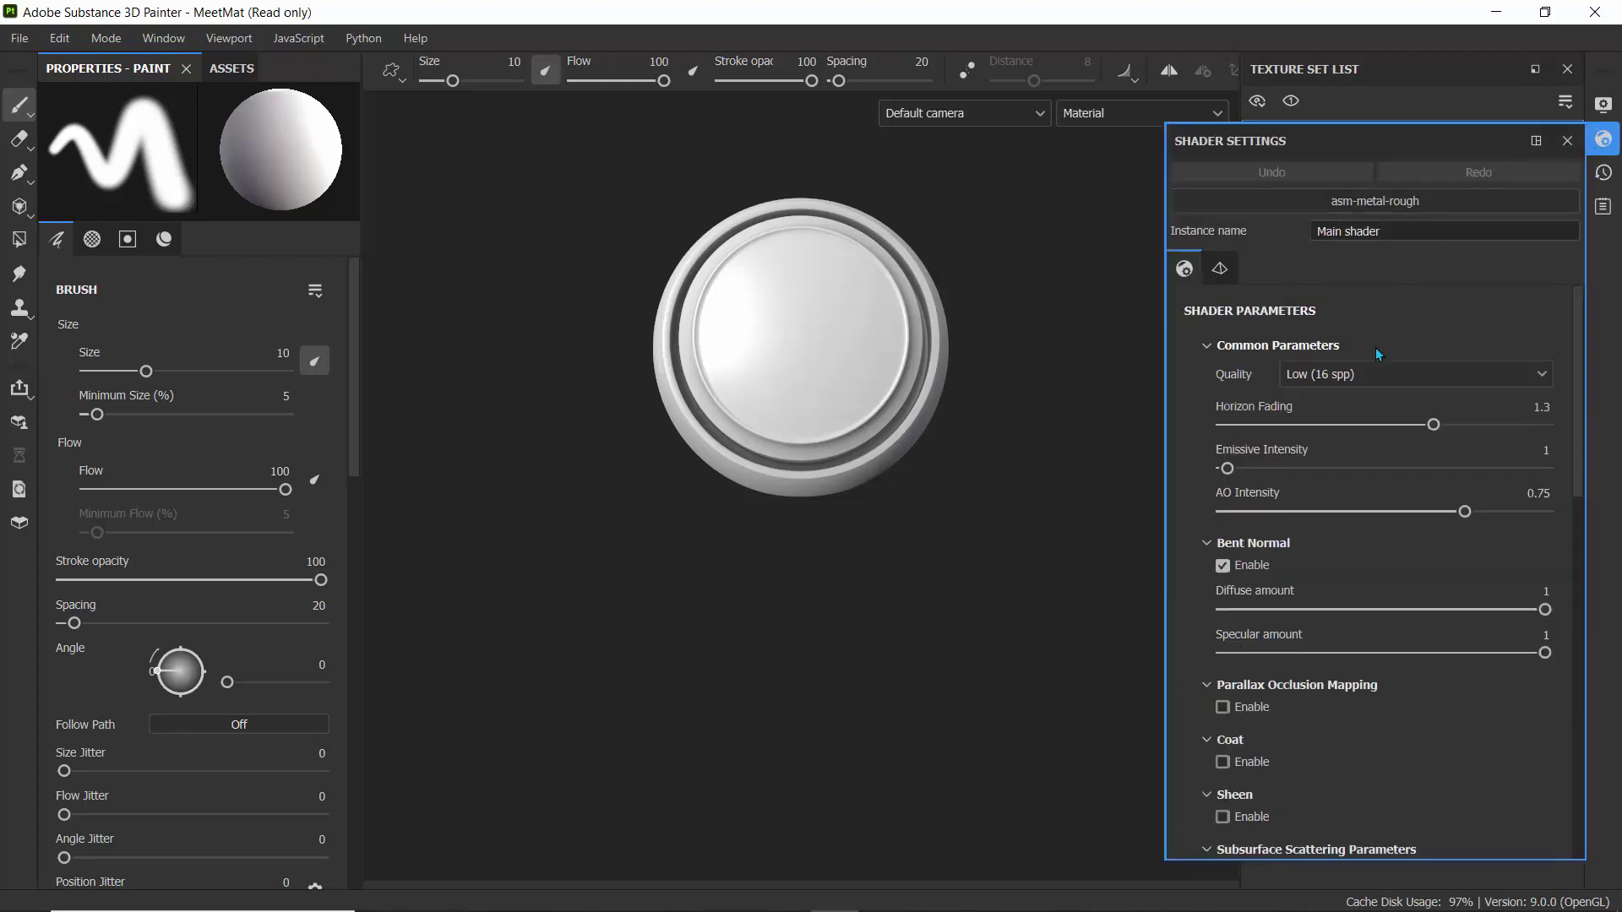
left_click(1359, 374)
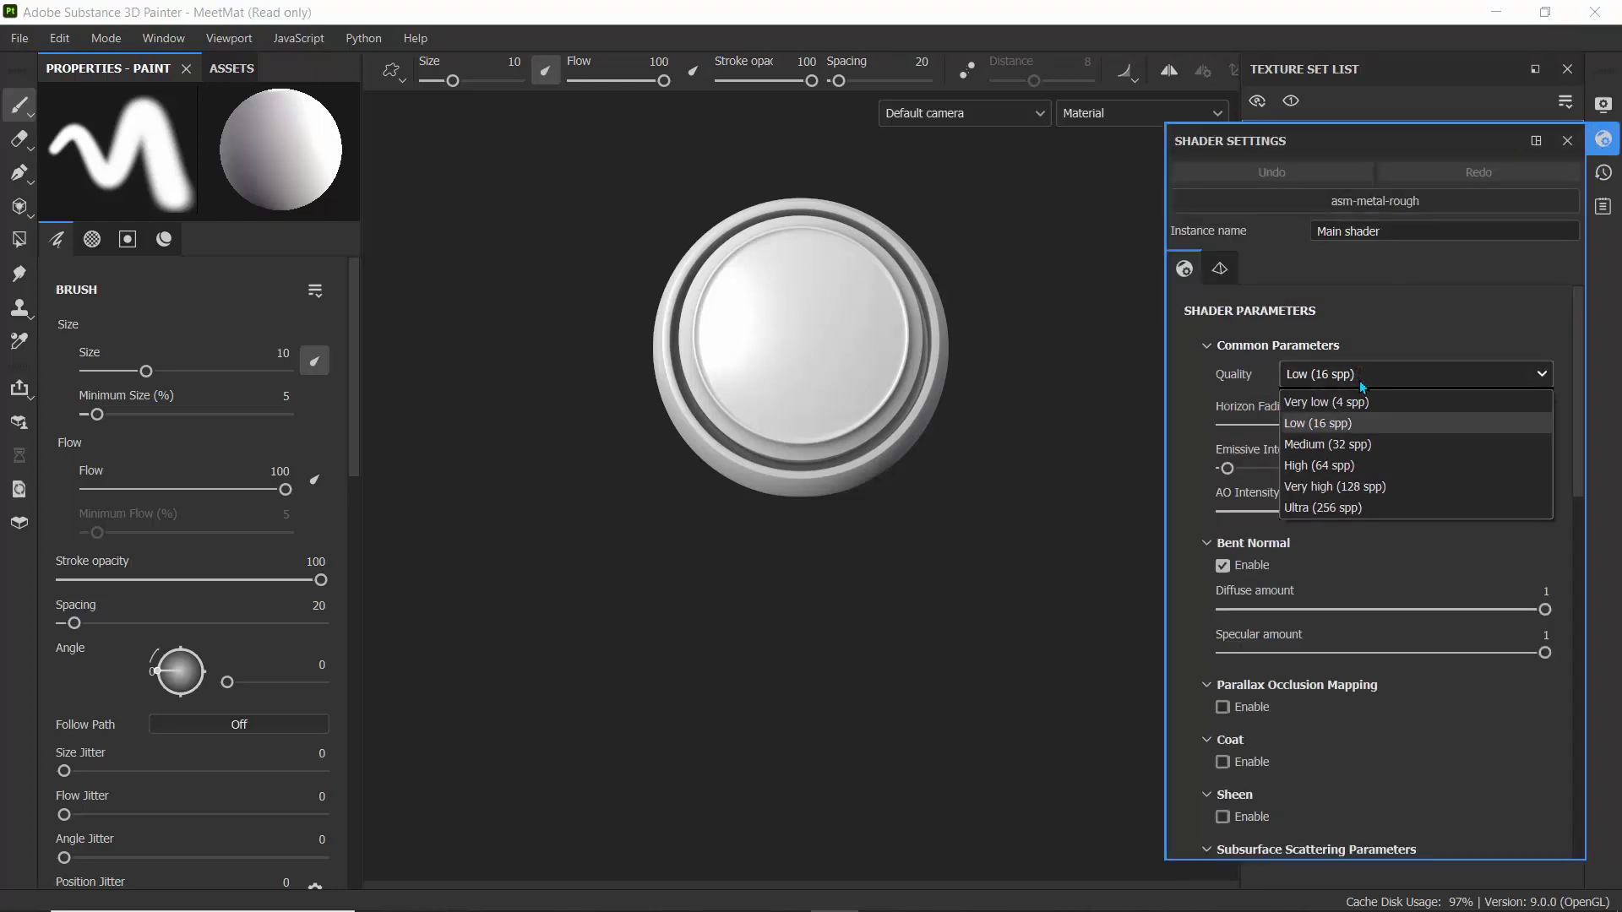
left_click(1335, 488)
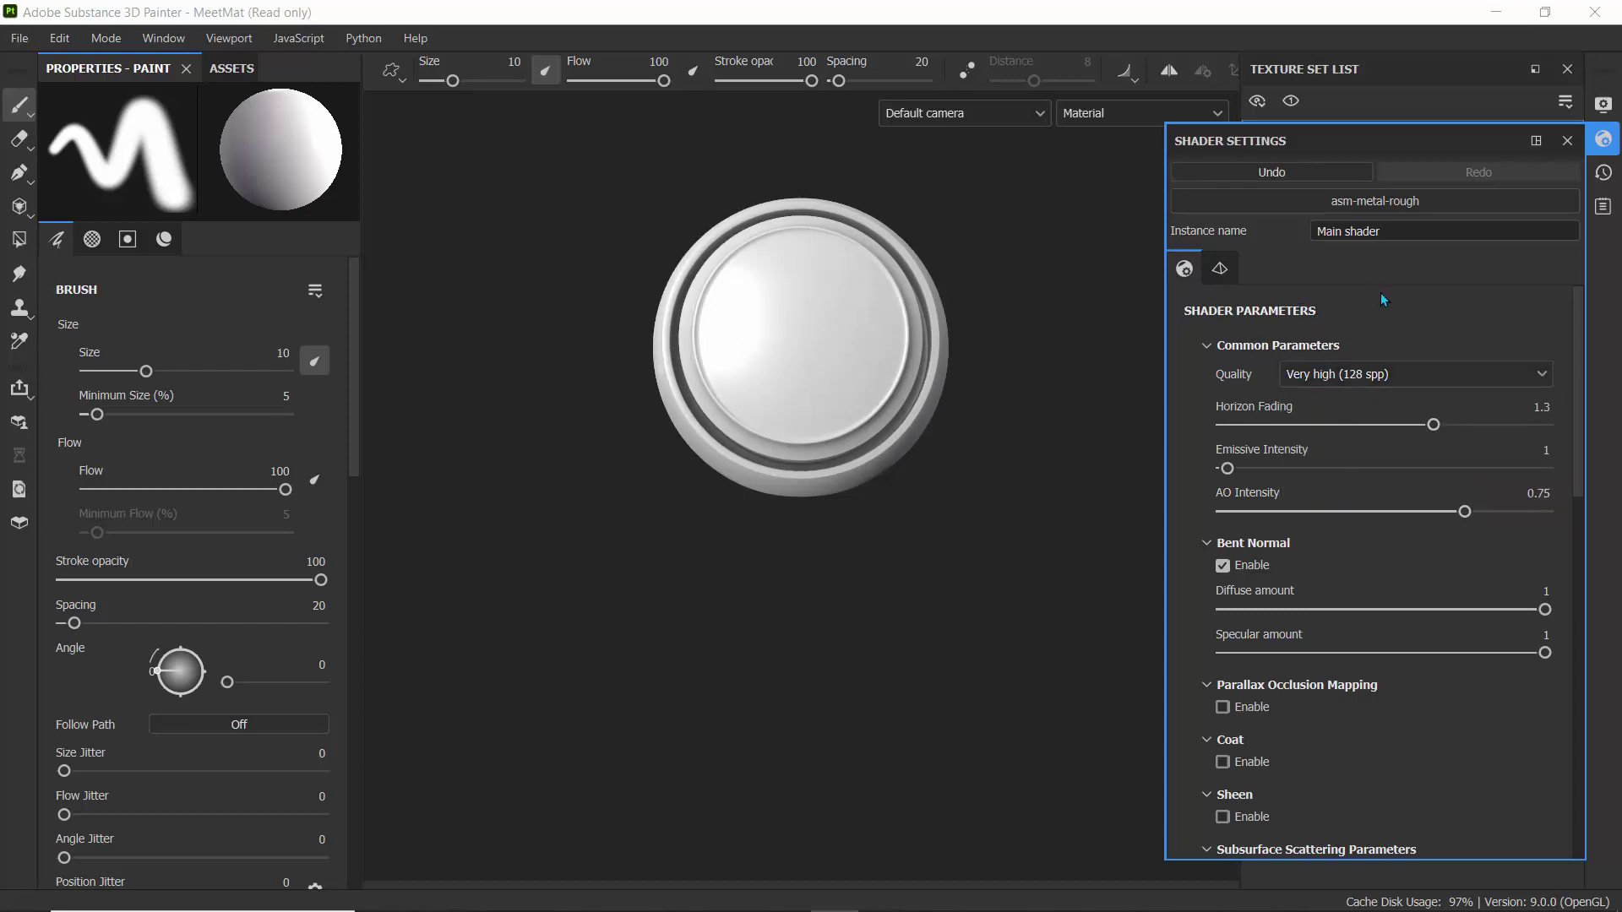
left_click(1357, 373)
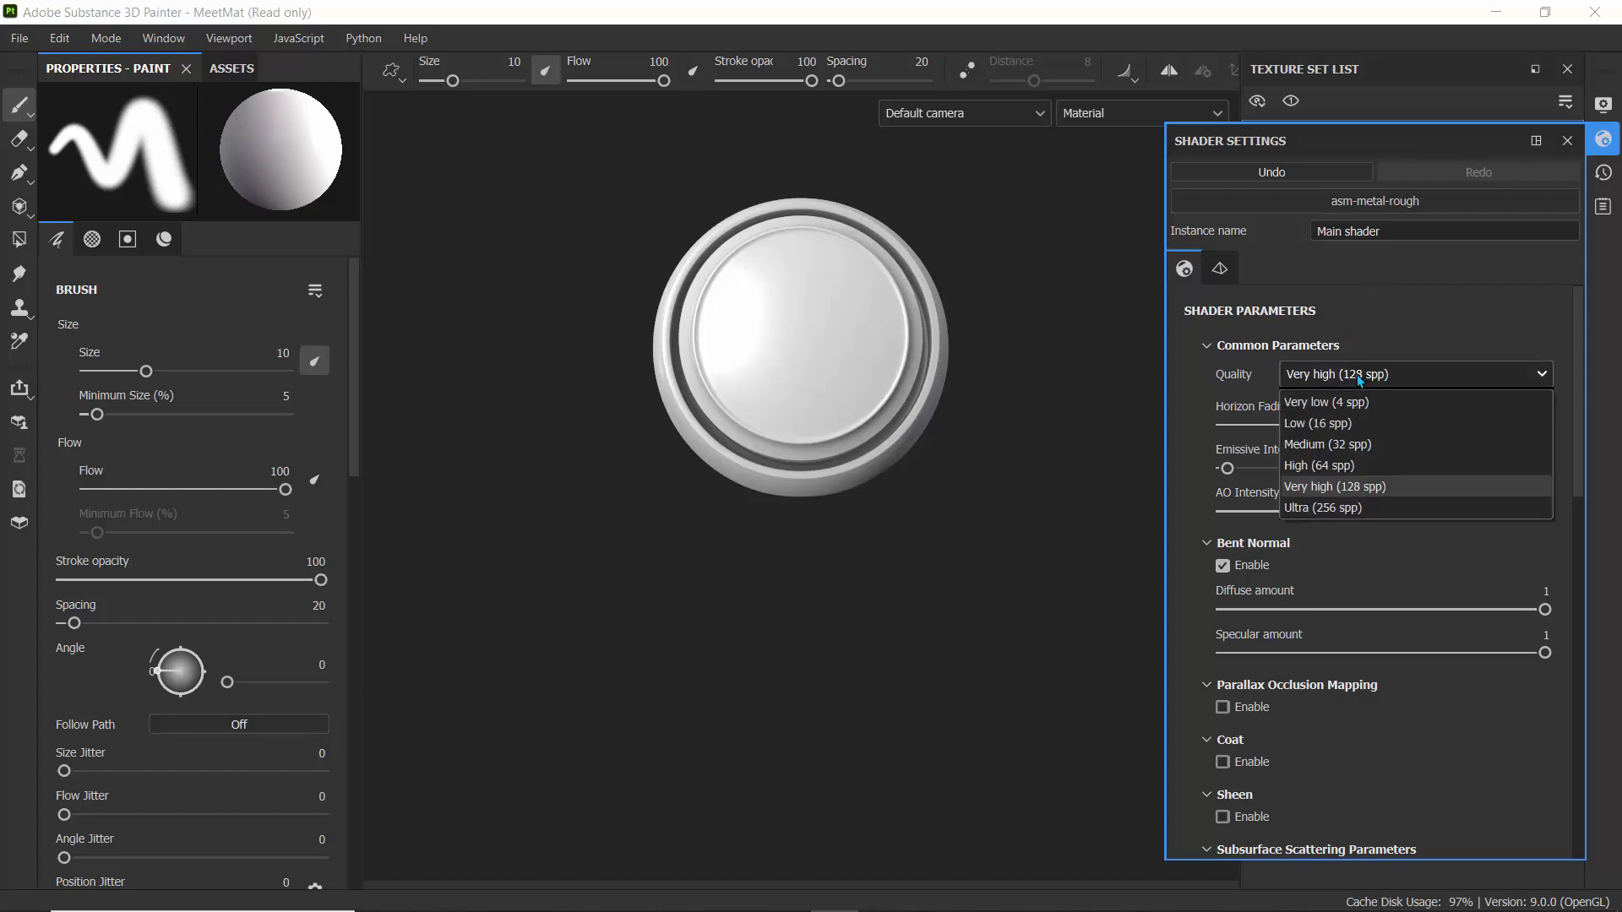
left_click(1325, 486)
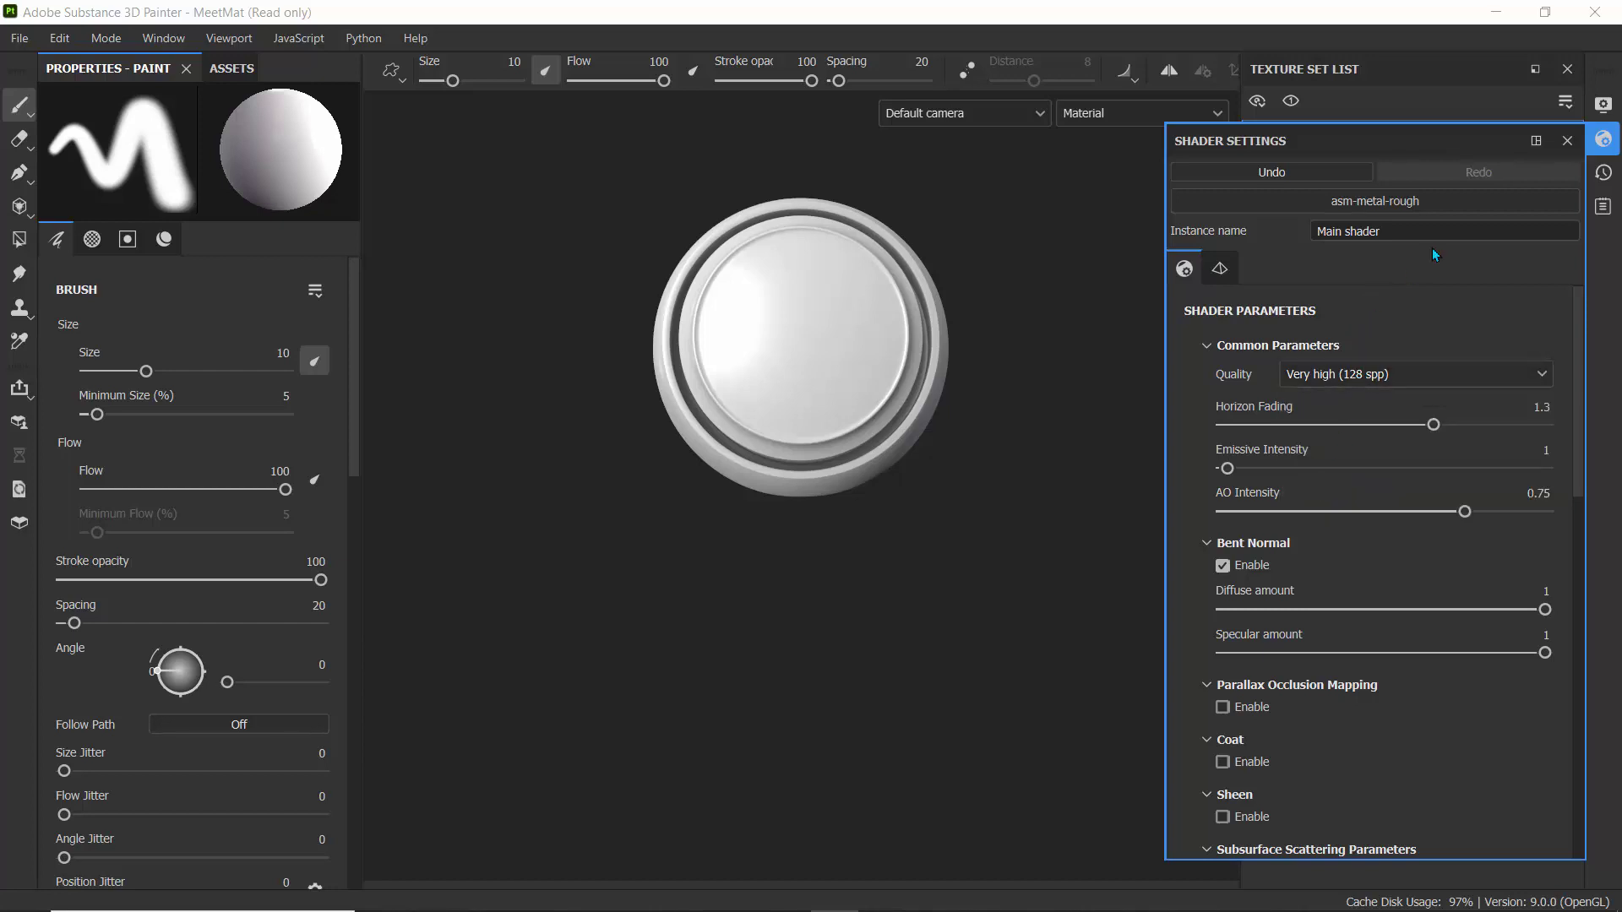
left_click(1564, 144)
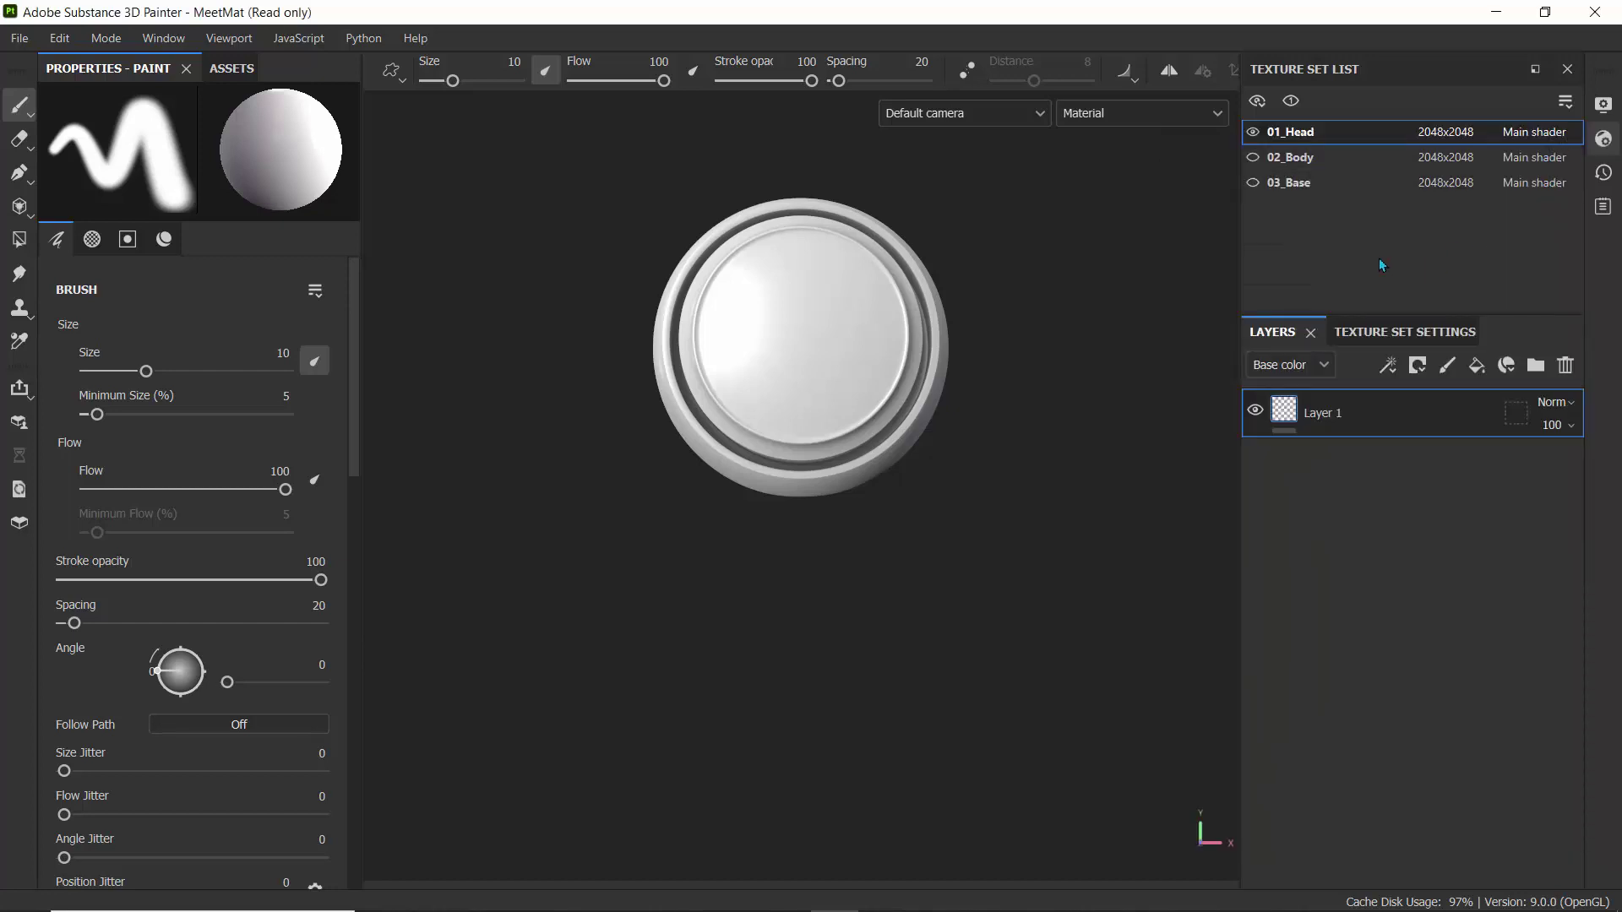
Step: Change 01_Head's Texture Set Settings size from 2048 to 1024
left_click(1379, 334)
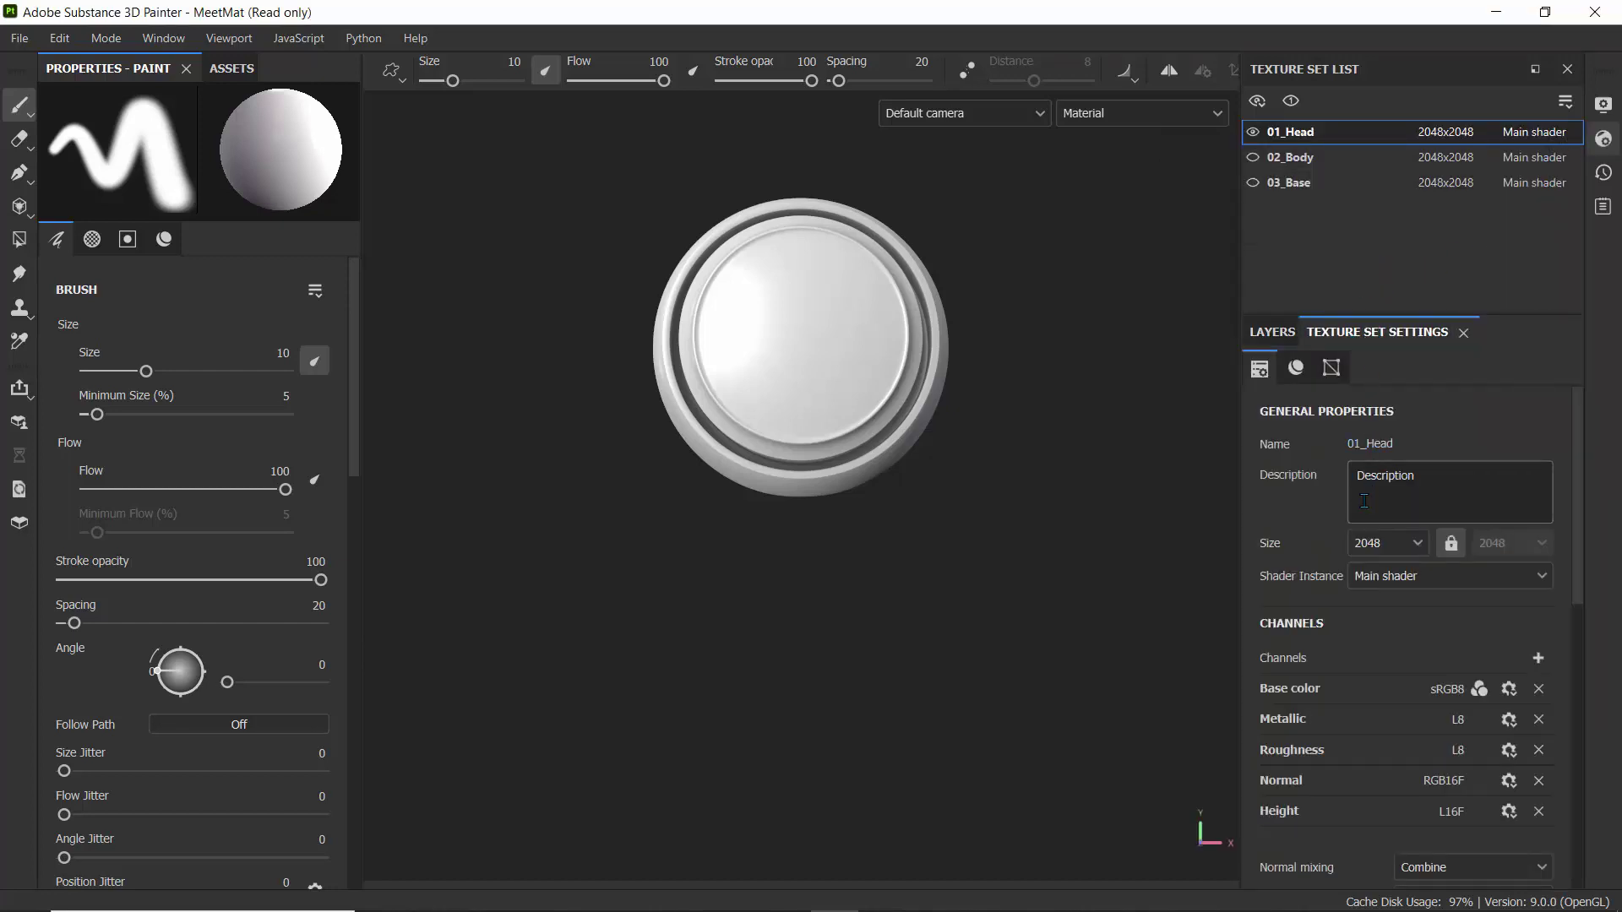
left_click(1417, 546)
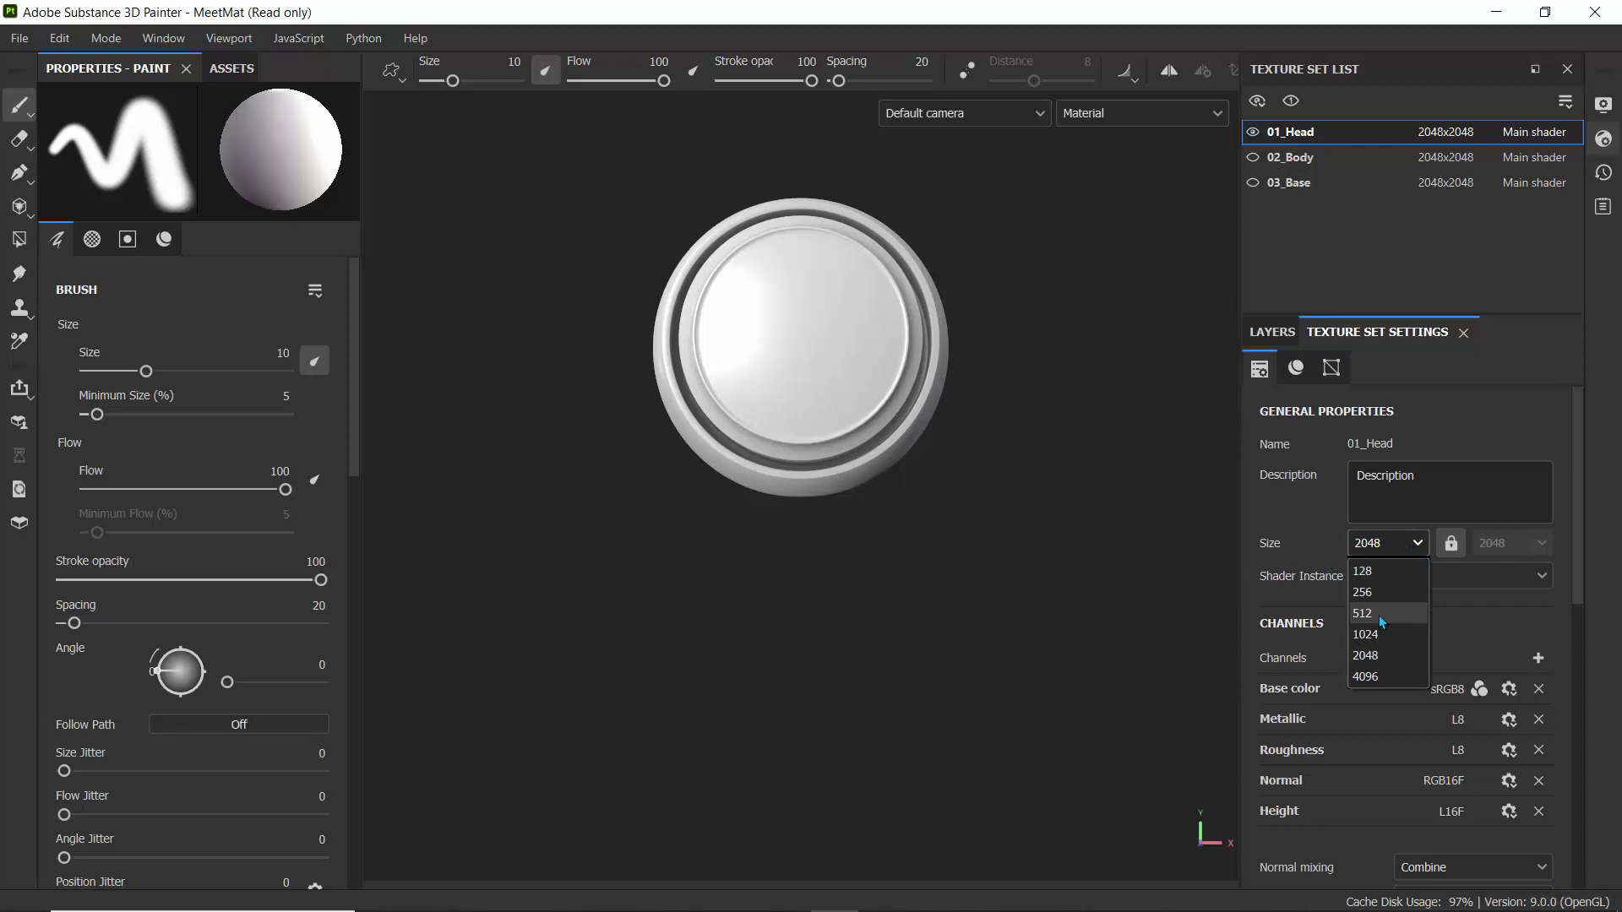
left_click(1369, 635)
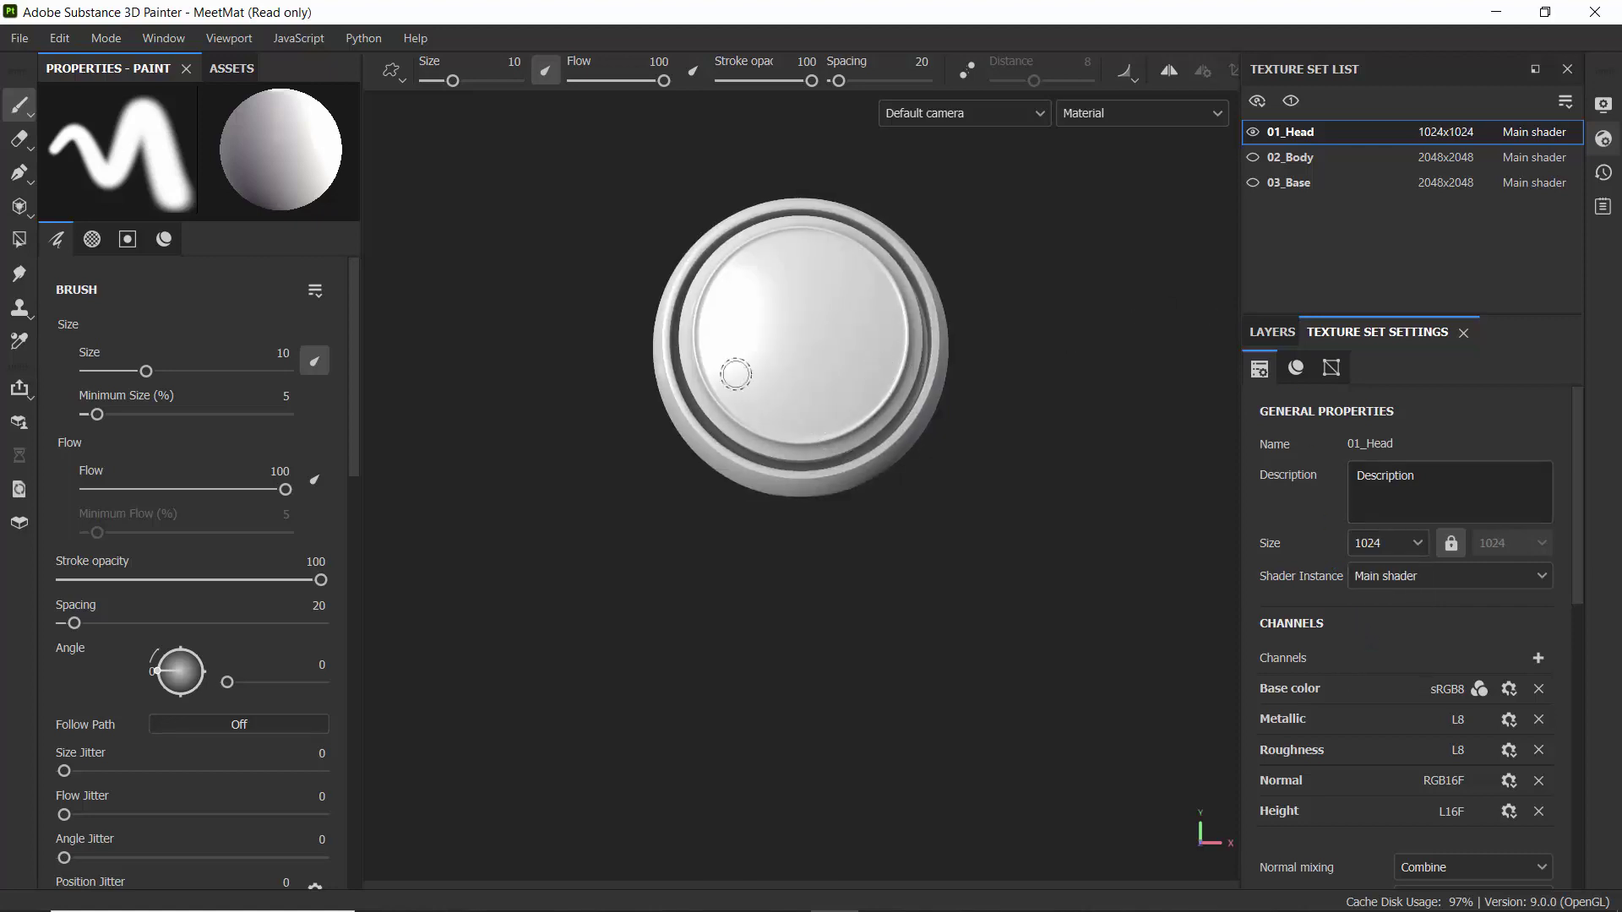
key("alt")
left_click_drag(804, 320, 789, 448, "alt")
scroll(797, 470, "up", 3)
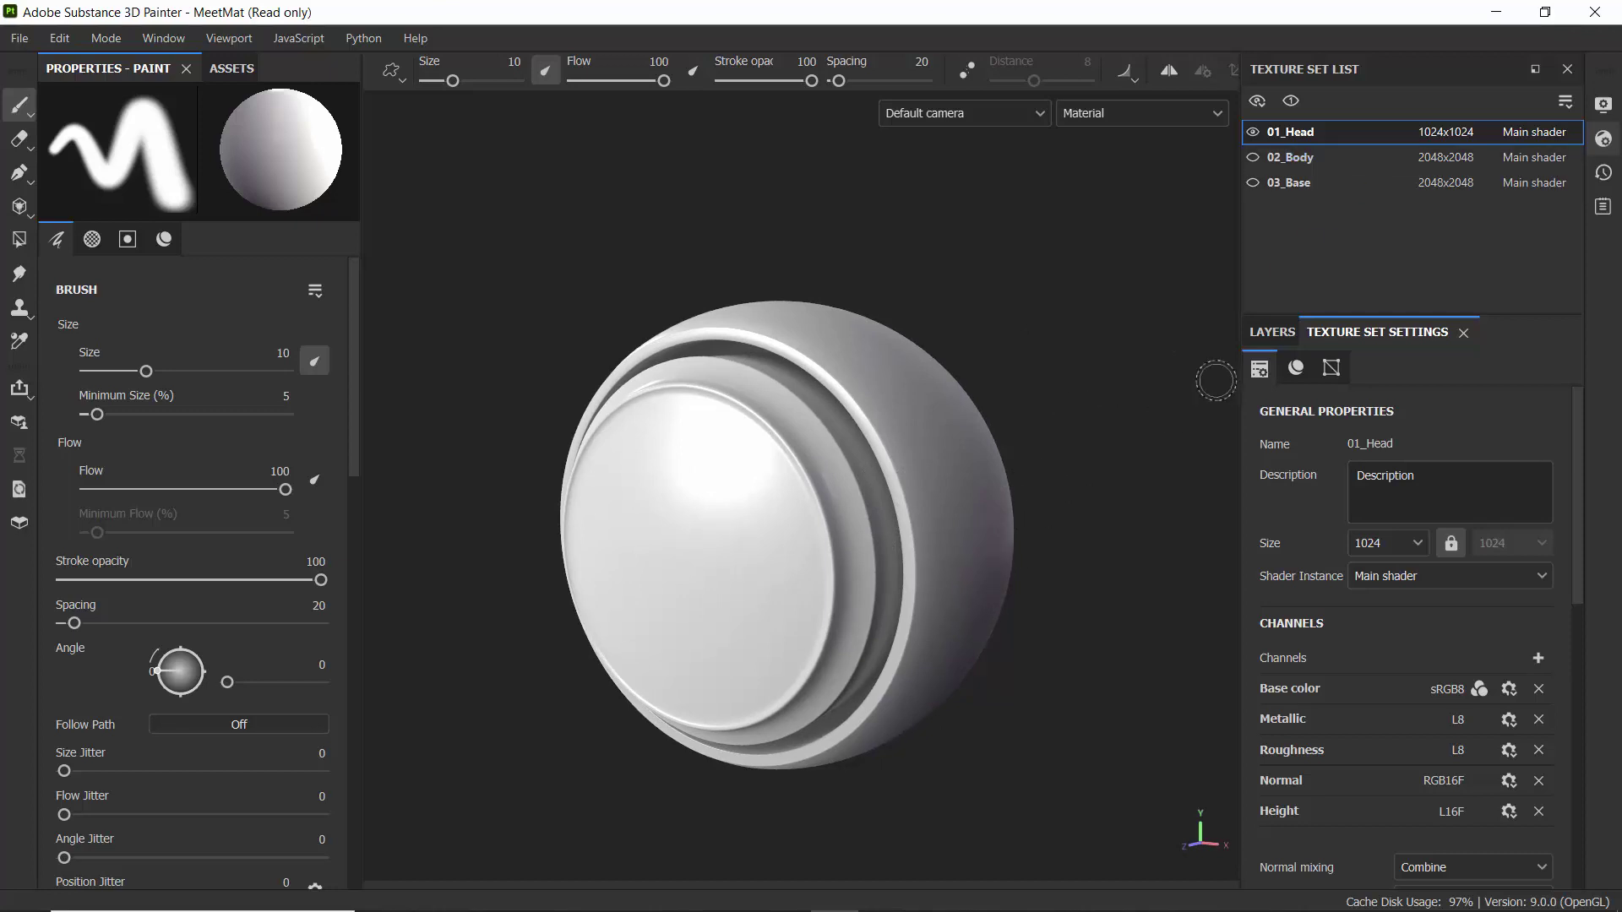
Step: Delete Layer 1 in 01_Head and add Folder 1 plus Fill layer 1
left_click(1279, 336)
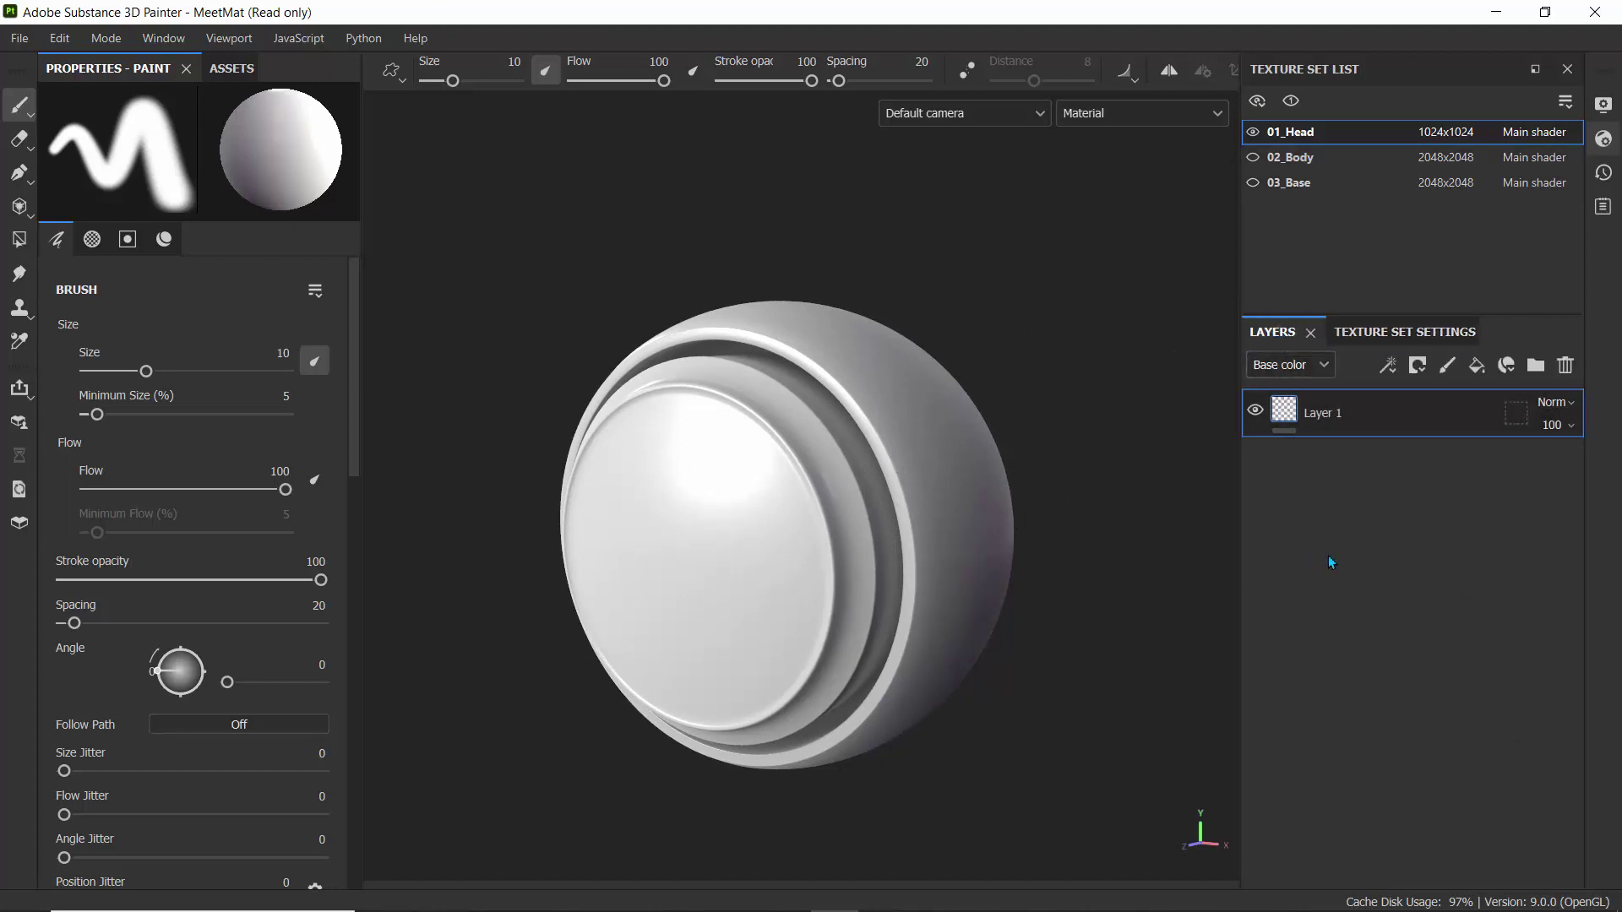
left_click(1563, 367)
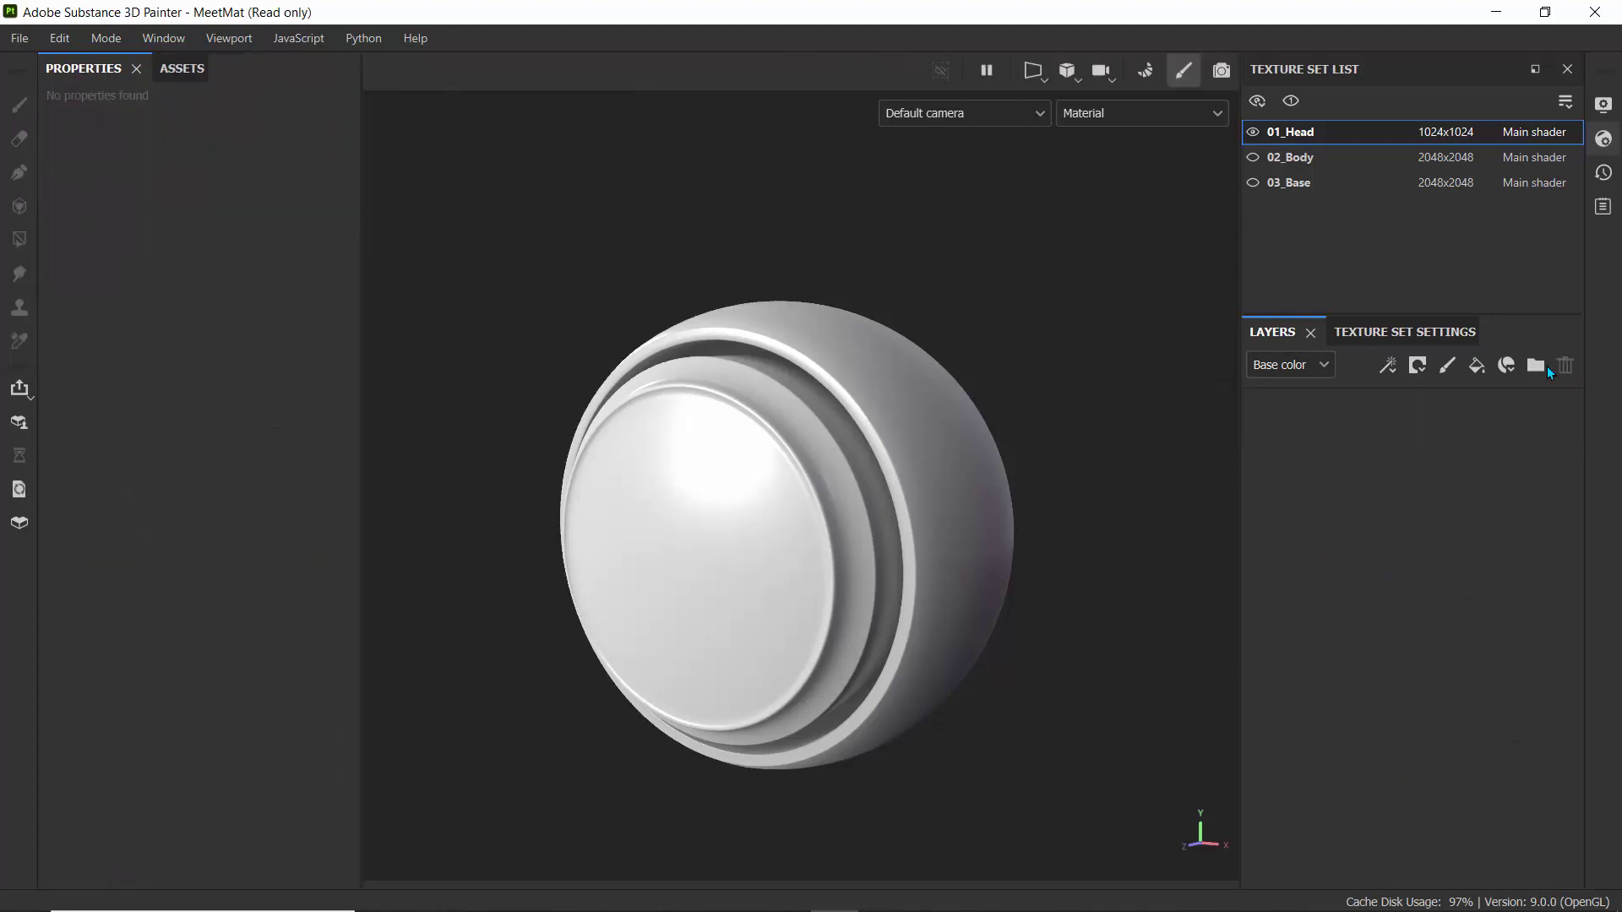
left_click(1537, 365)
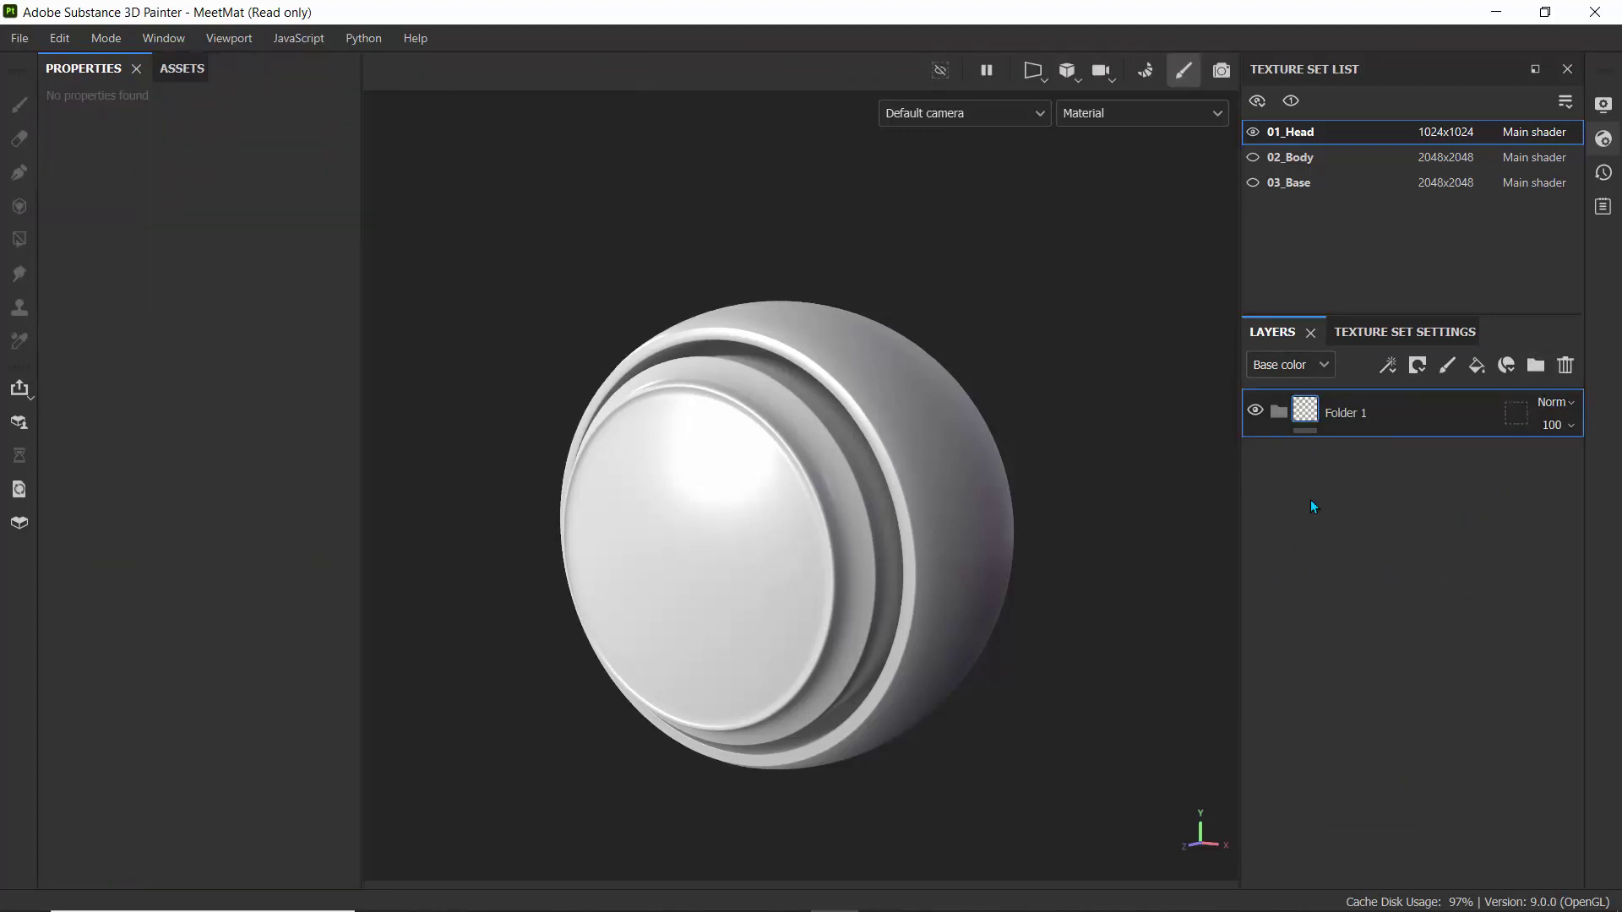
left_click(1476, 365)
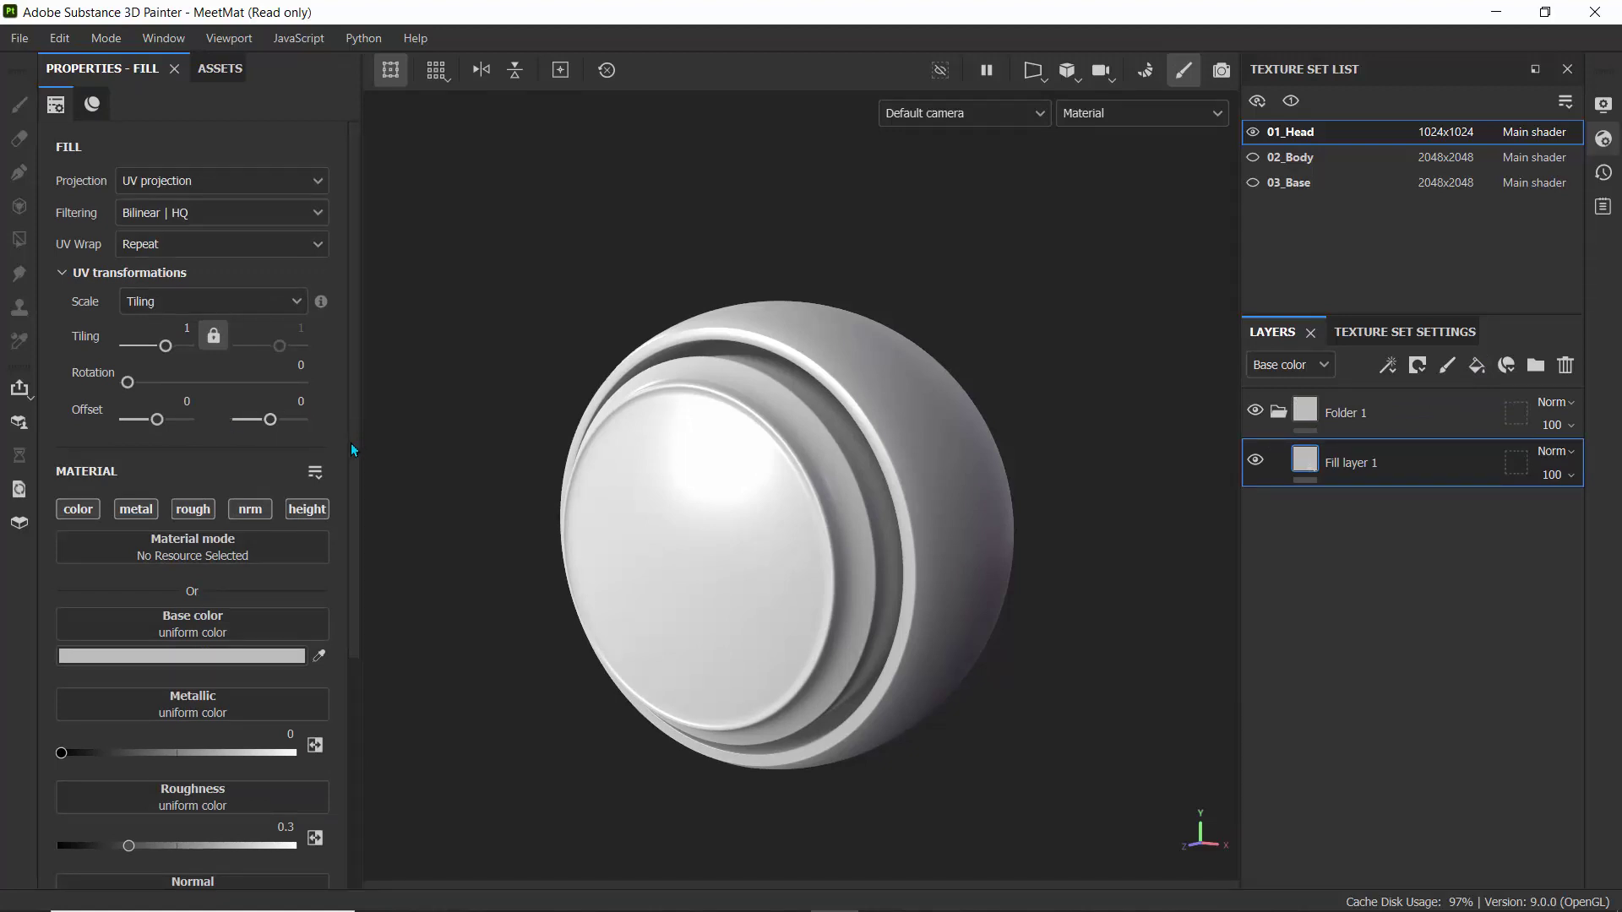
left_click_drag(351, 442, 331, 529)
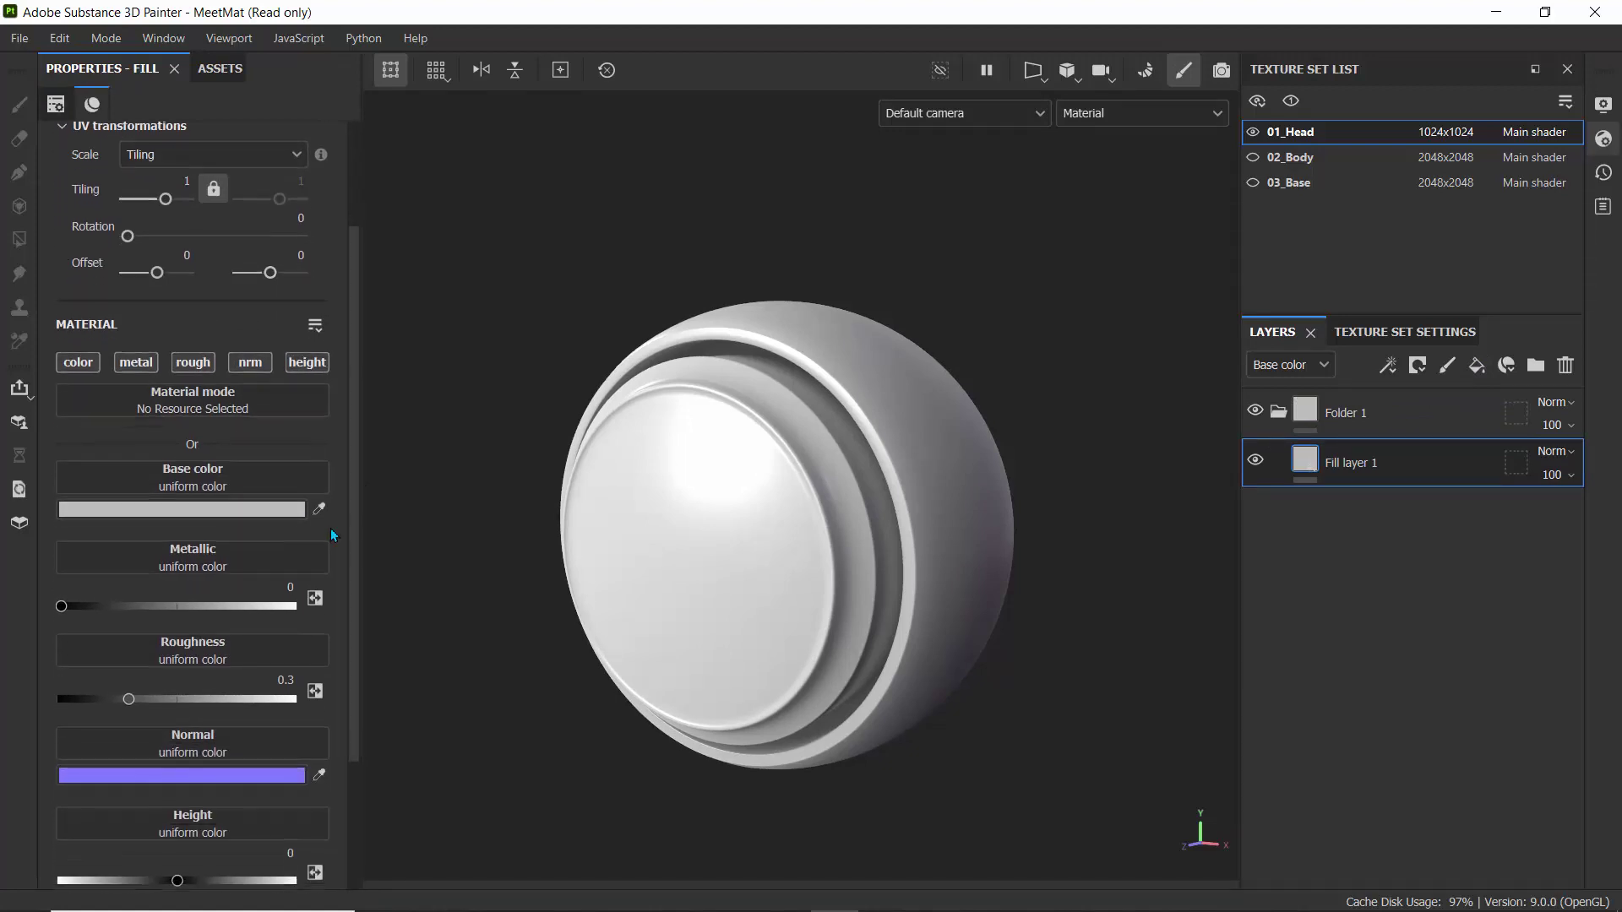
Step: Set Fill layer 1's base colour to yellow F0B127
left_click(215, 514)
left_click(485, 752)
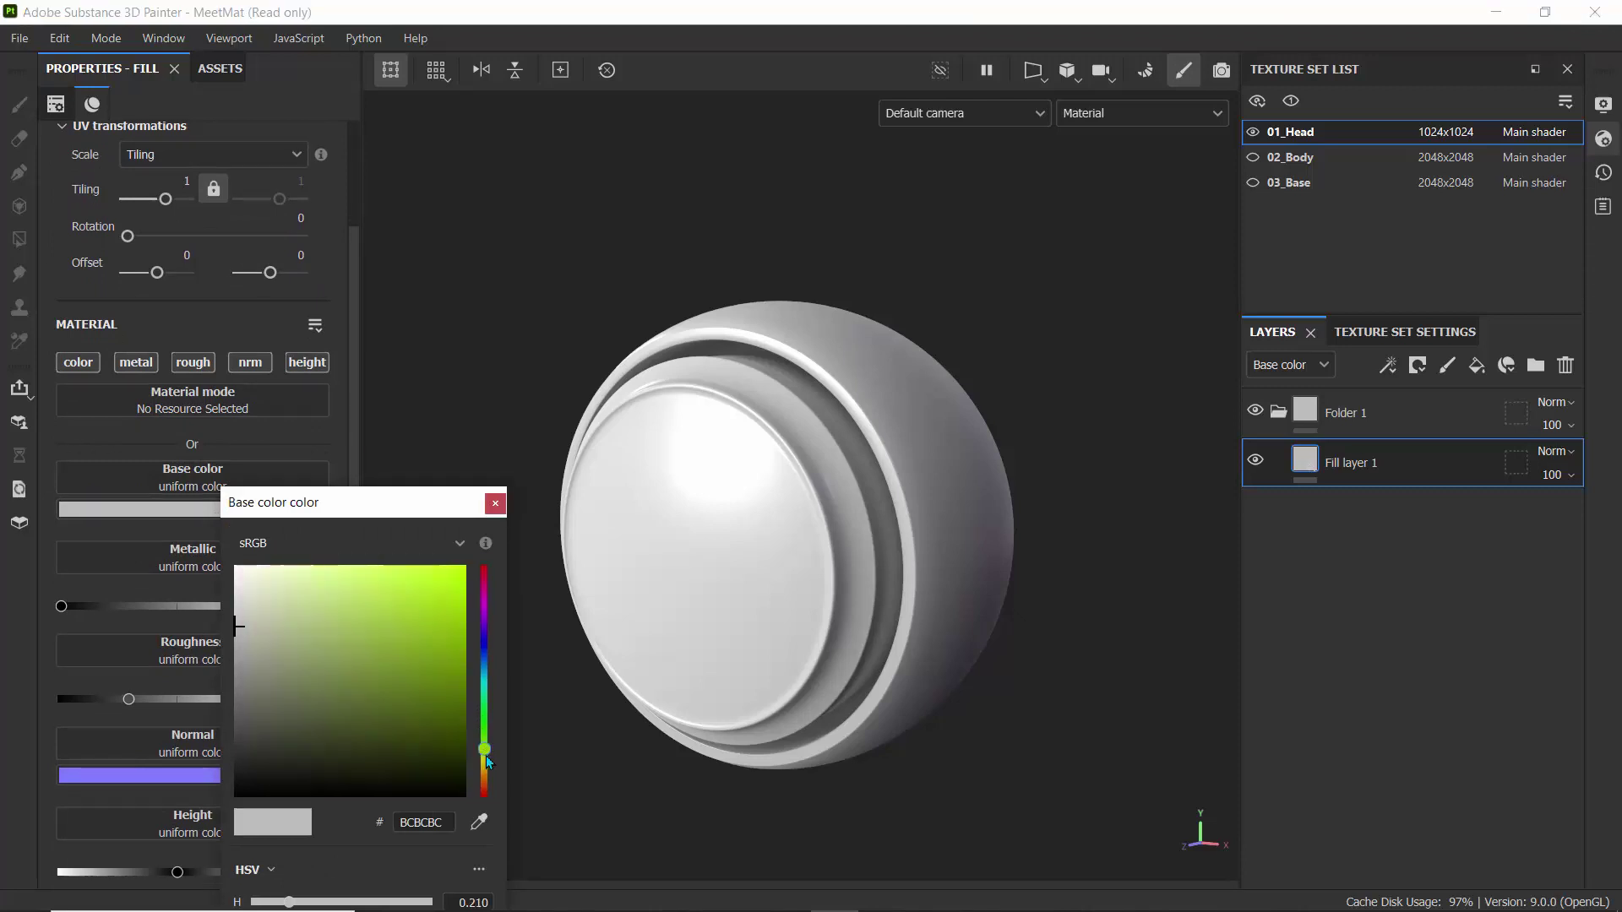
left_click_drag(488, 762, 487, 771)
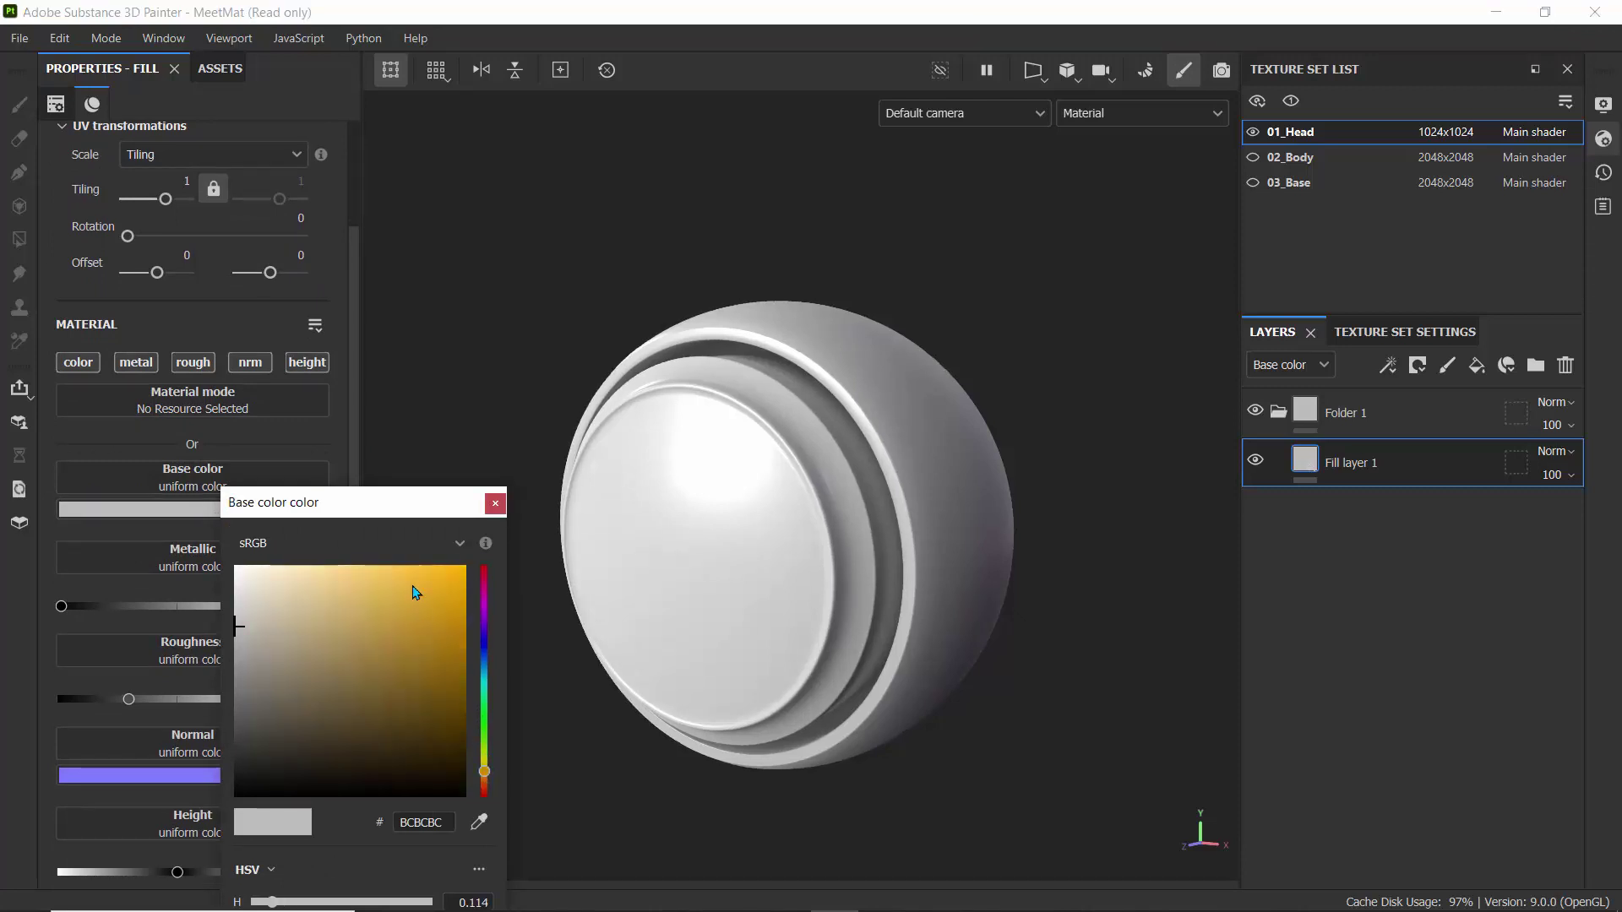
mouse_move(414, 592)
left_mouse_down()
mouse_move(418, 569)
mouse_move(428, 579)
left_mouse_up()
left_click(1235, 630)
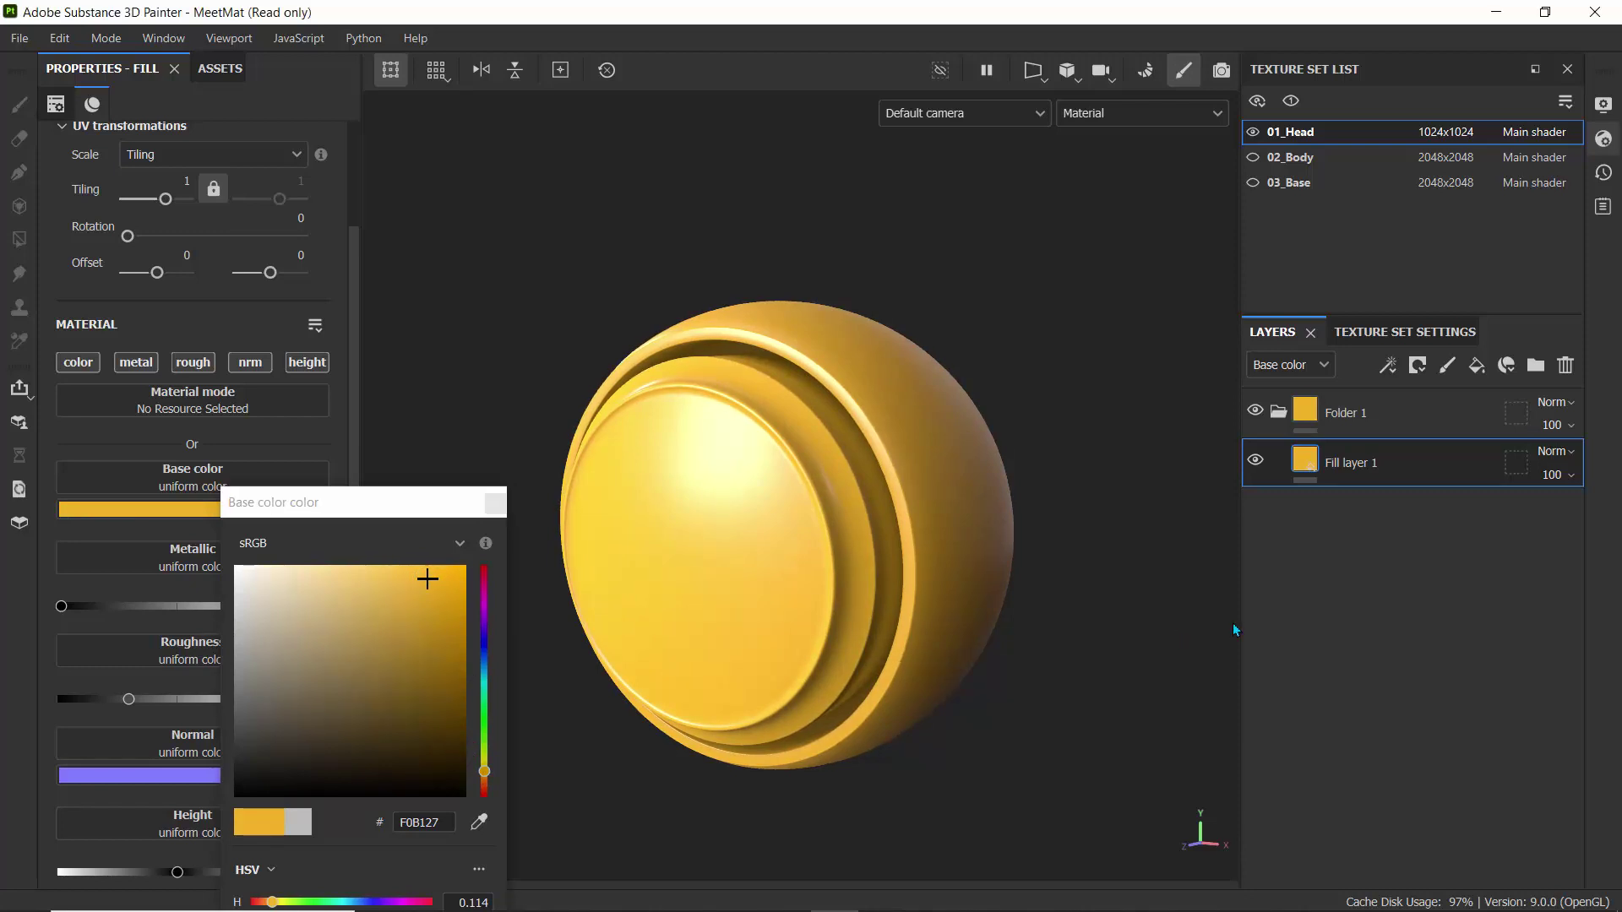
left_click(1385, 366)
Step: Add an empty filter to Fill layer 1 and set it to MatFx Rust Weathering
left_click(1414, 522)
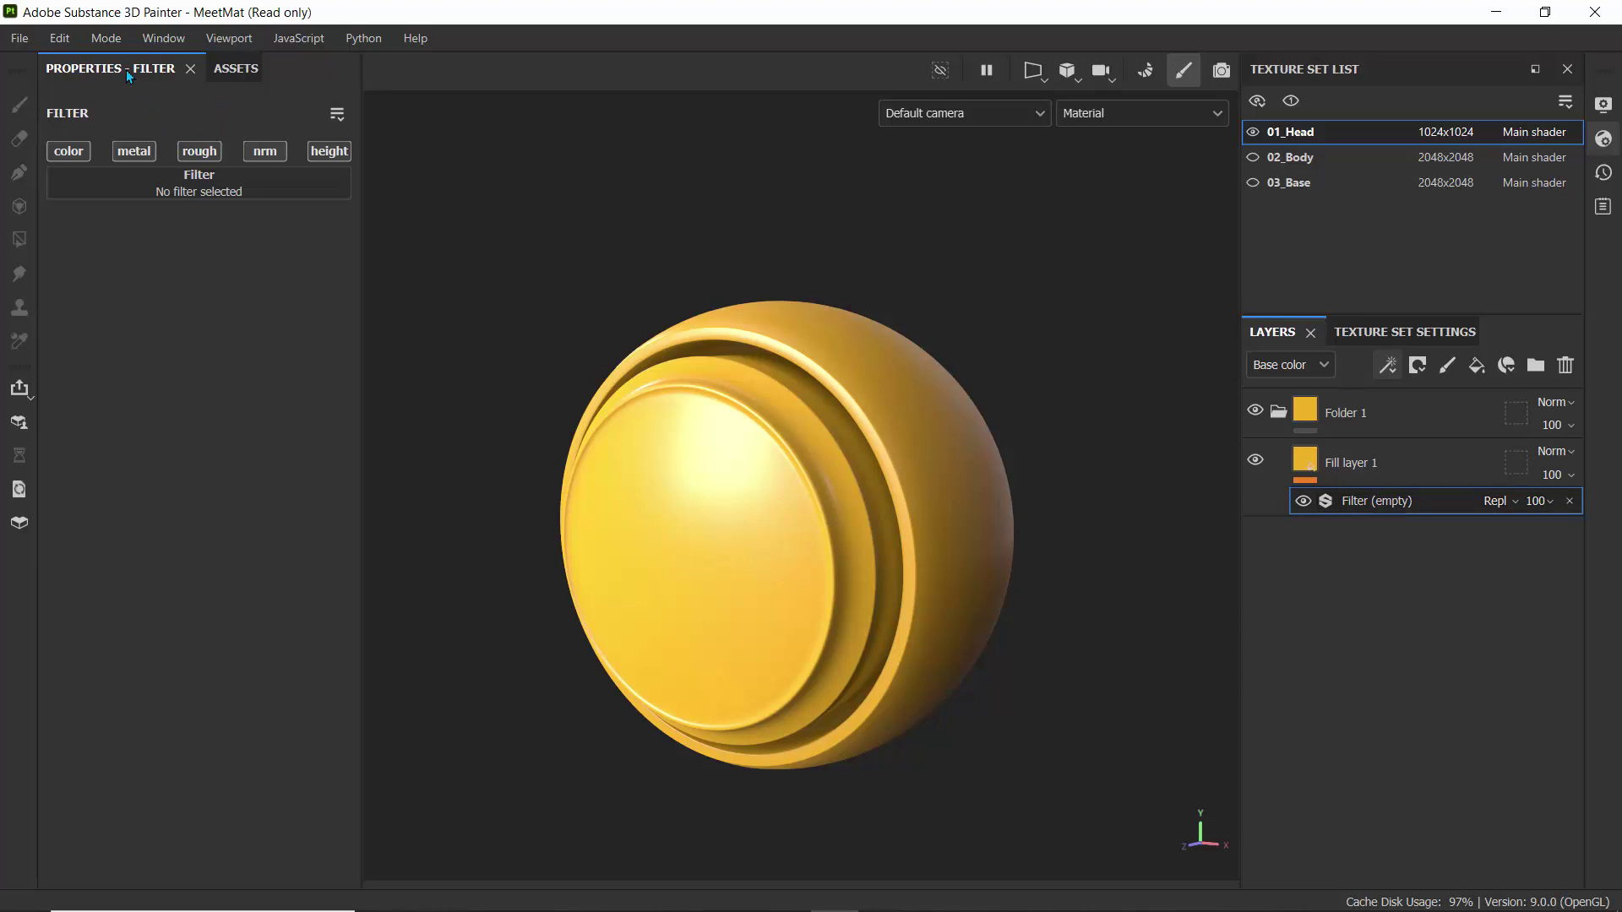
left_click(161, 187)
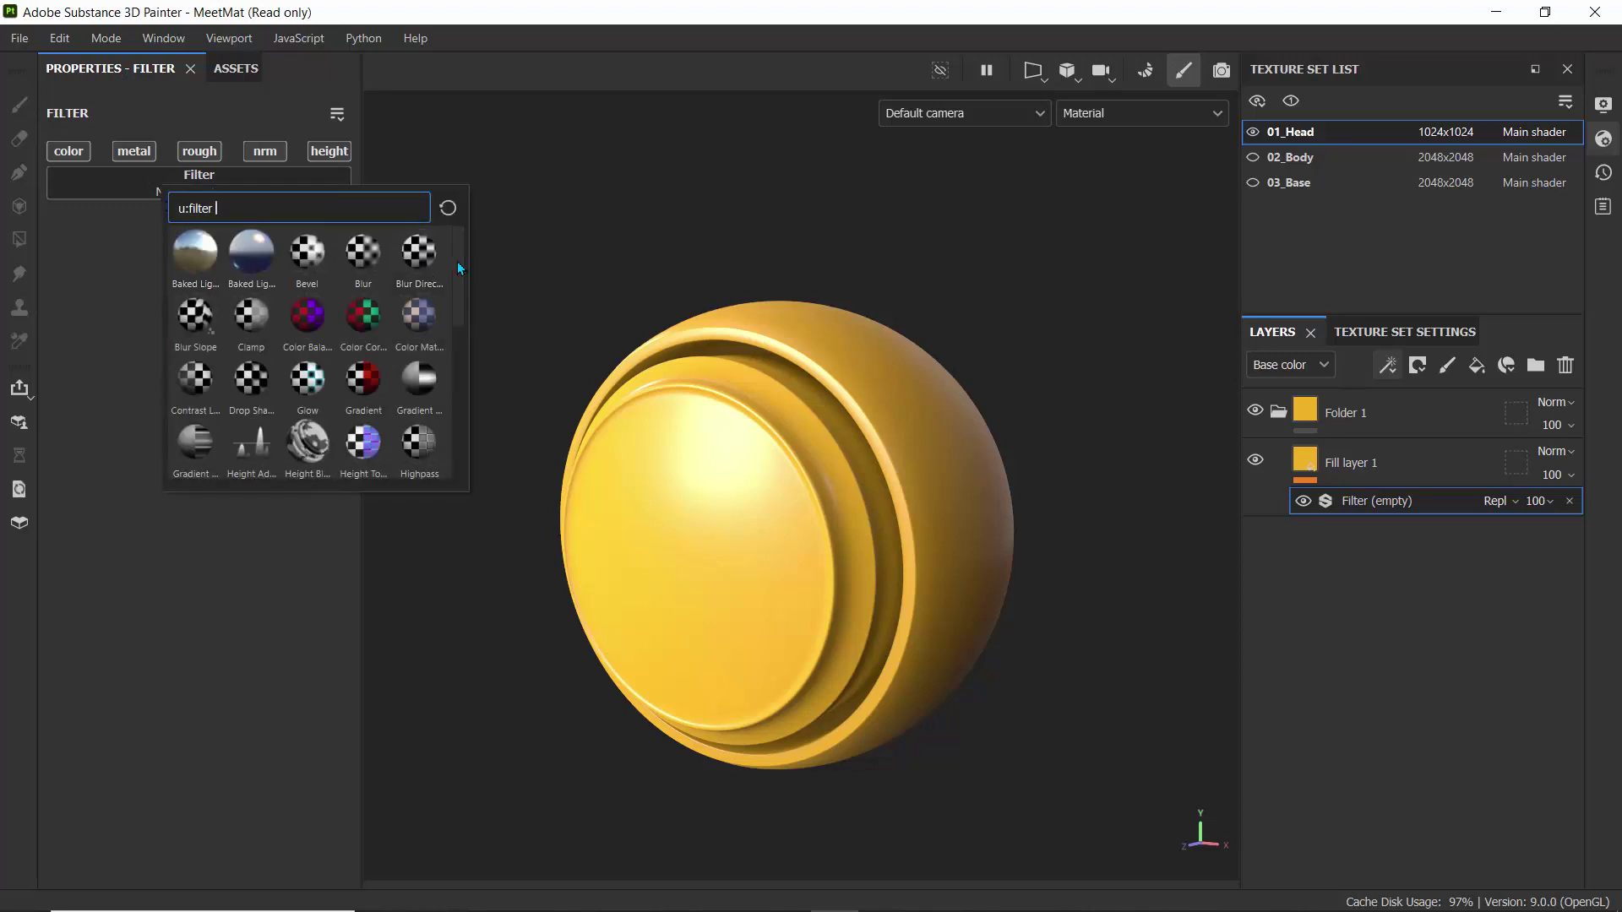
left_click_drag(458, 261, 469, 419)
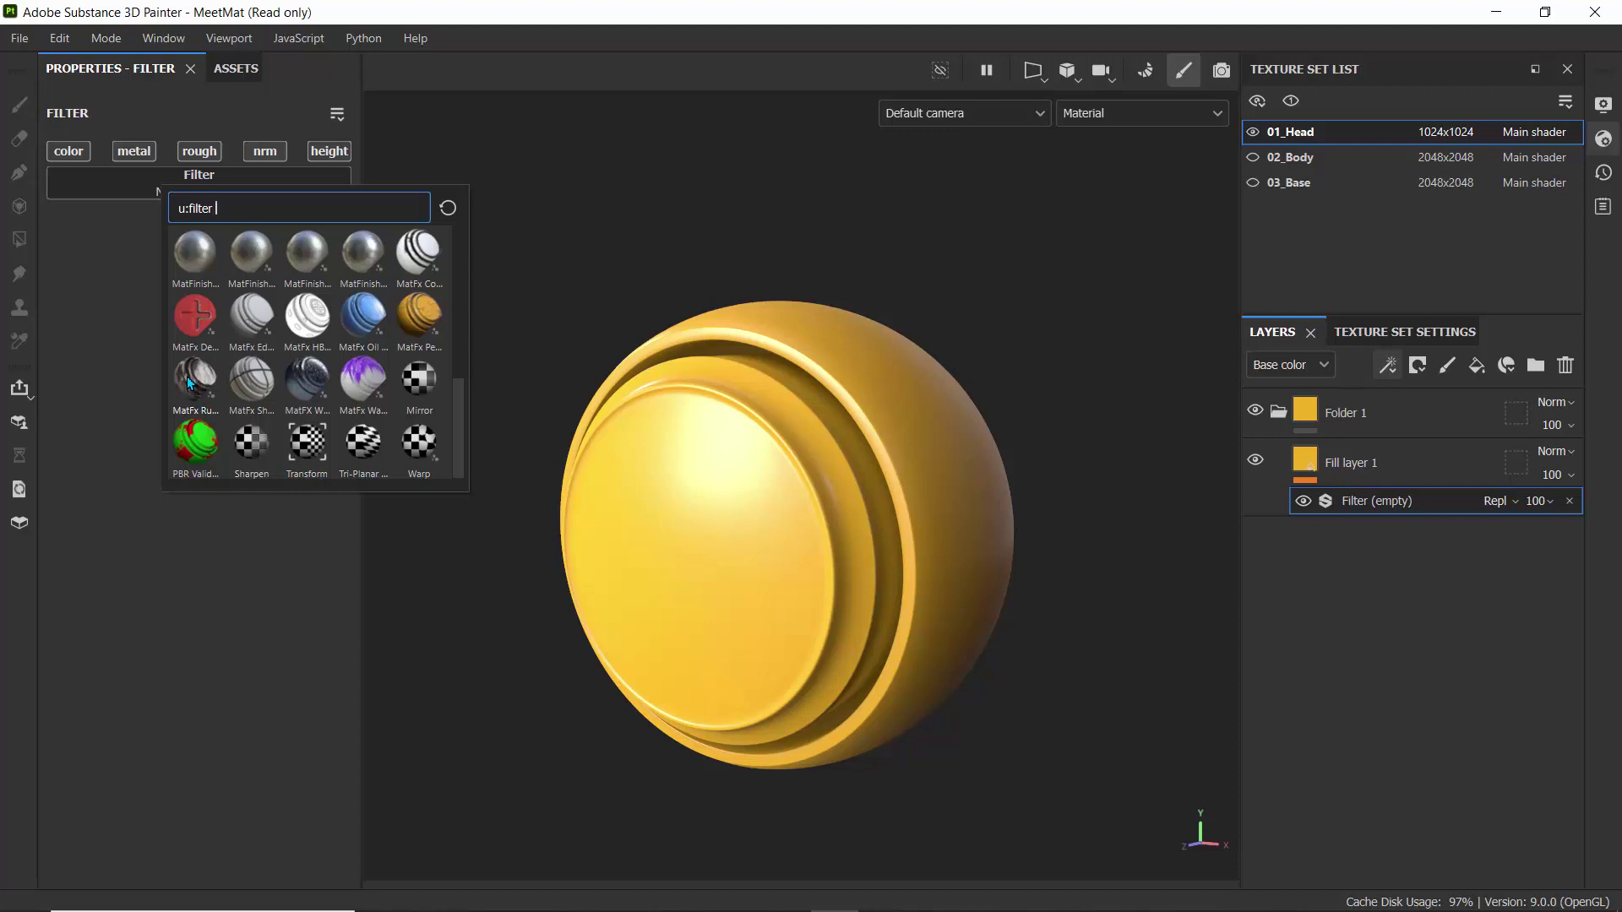
mouse_move(186, 377)
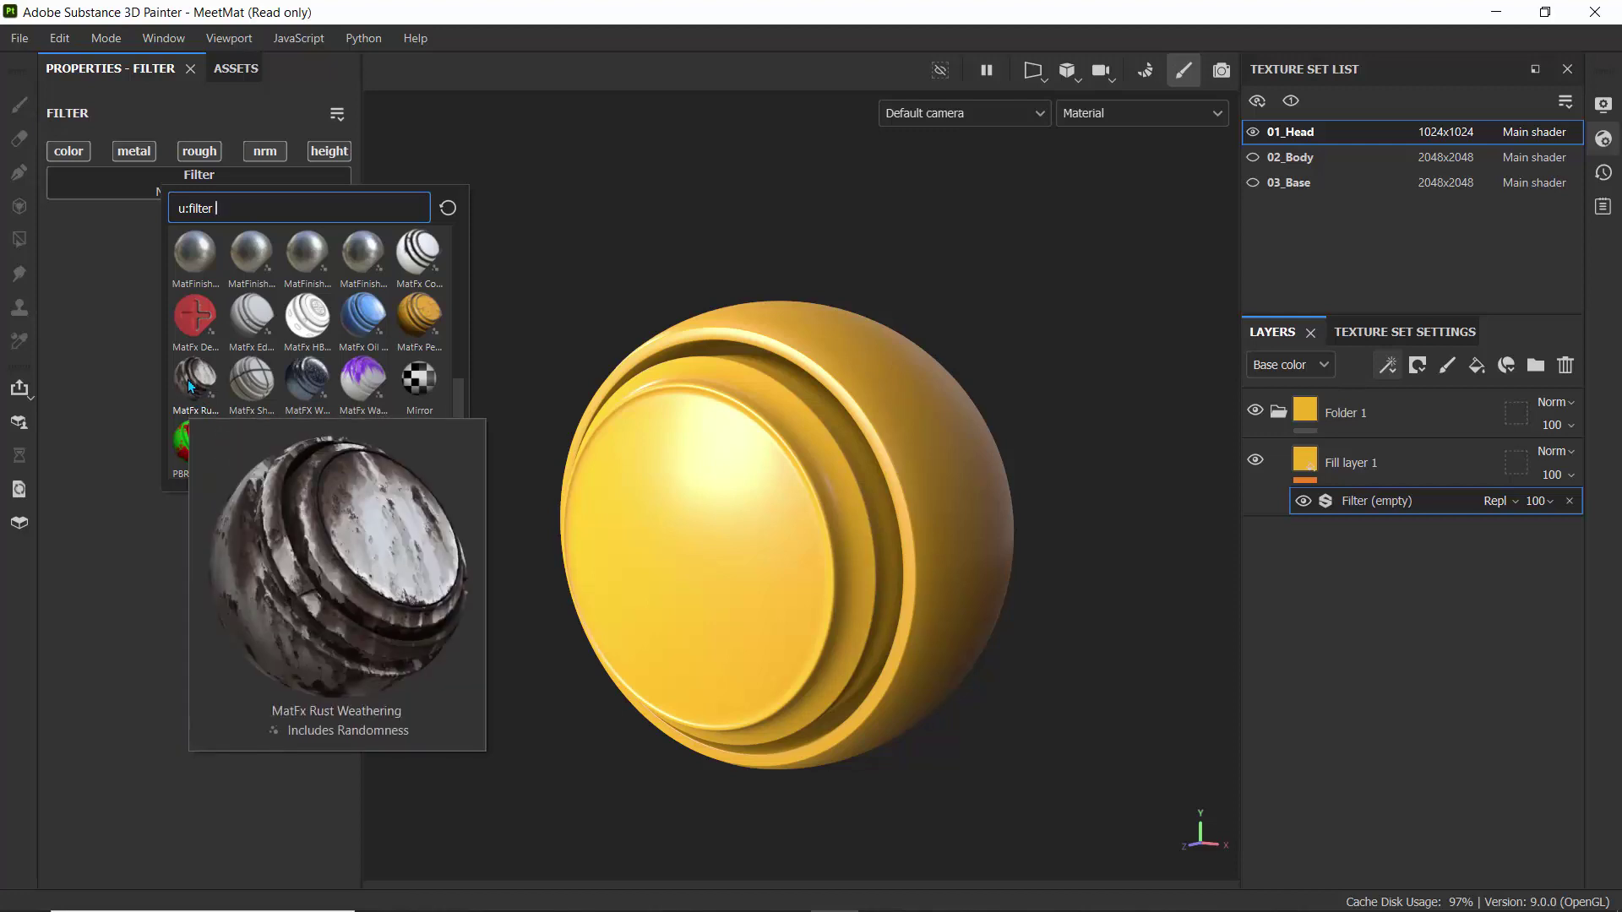
left_click(190, 378)
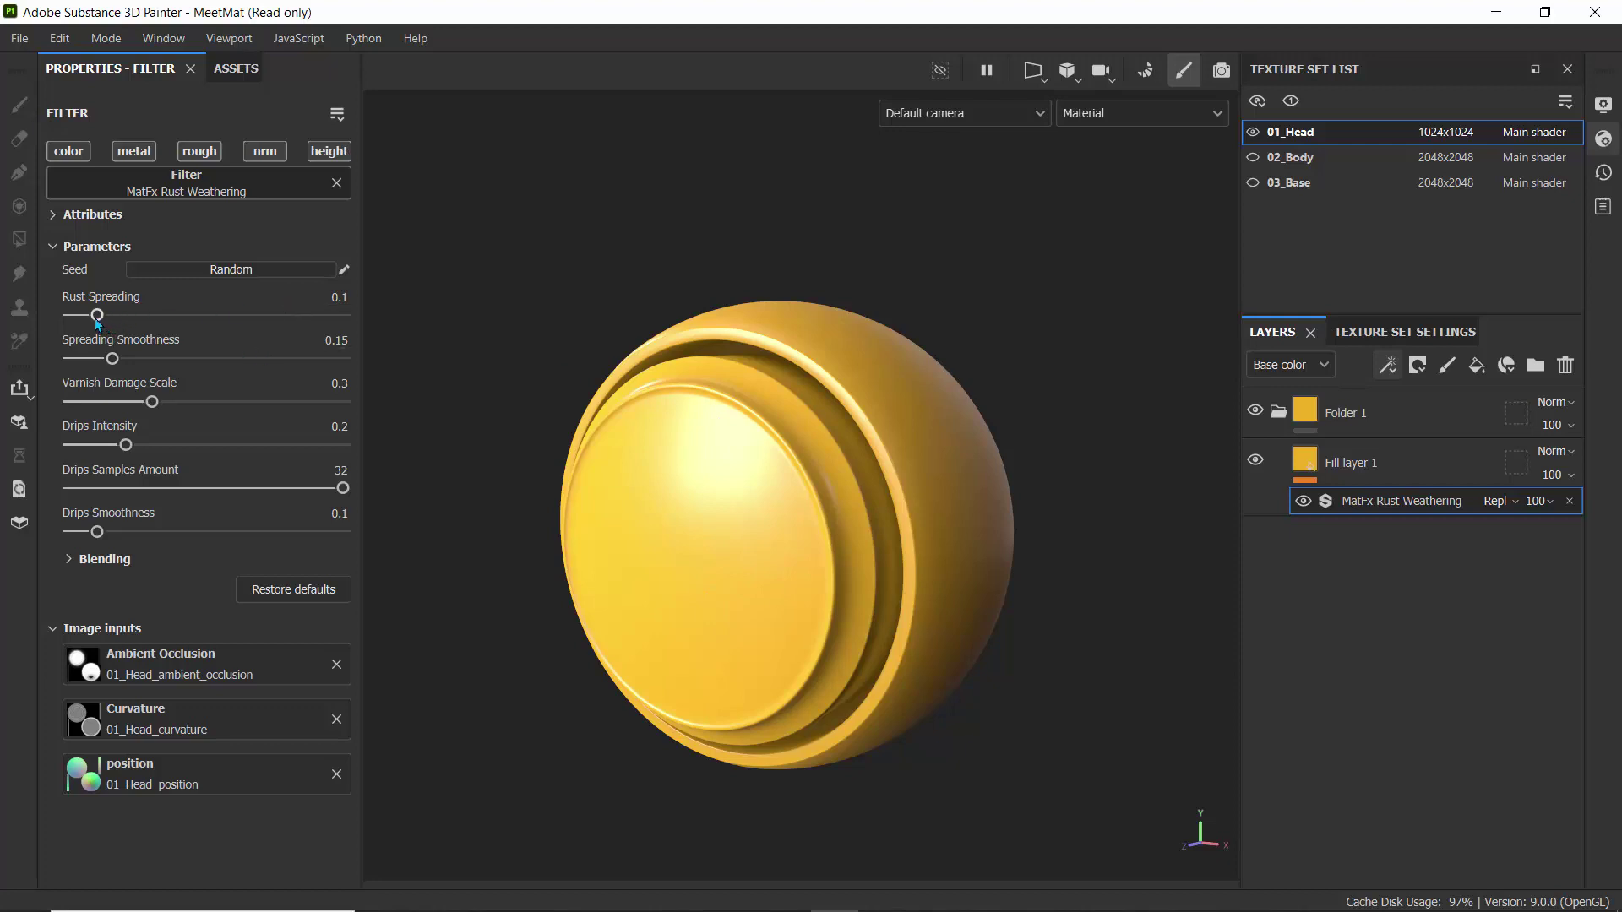
Step: Set Rust Spreading to 0.49 and orbit the head to inspect the dark rust patches
left_click_drag(97, 315, 158, 316)
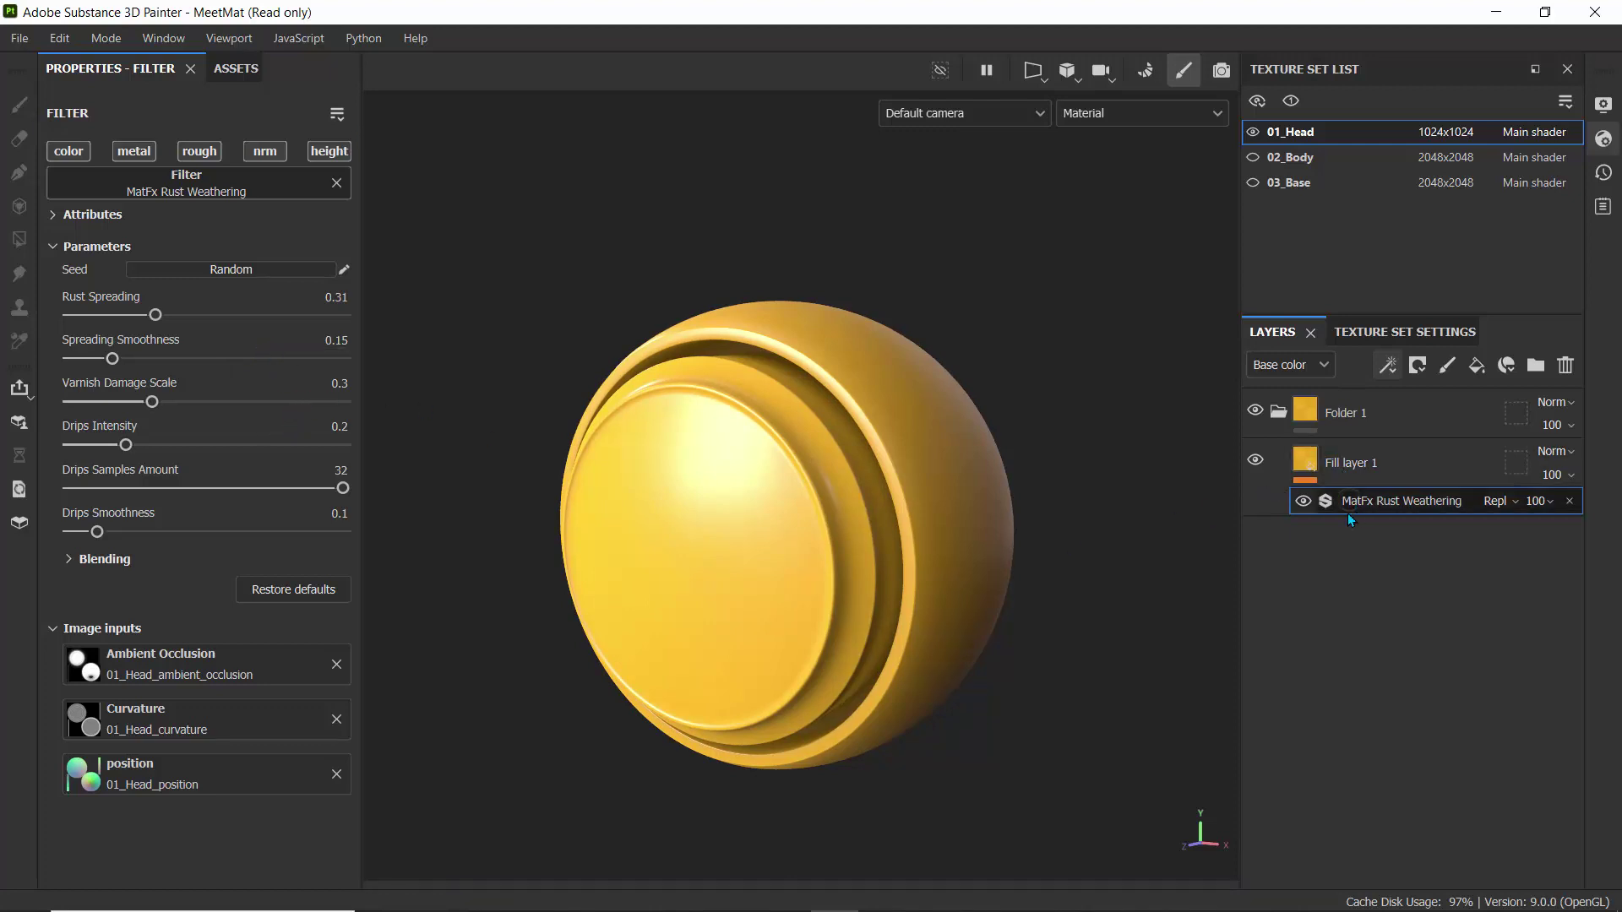
left_click(225, 314)
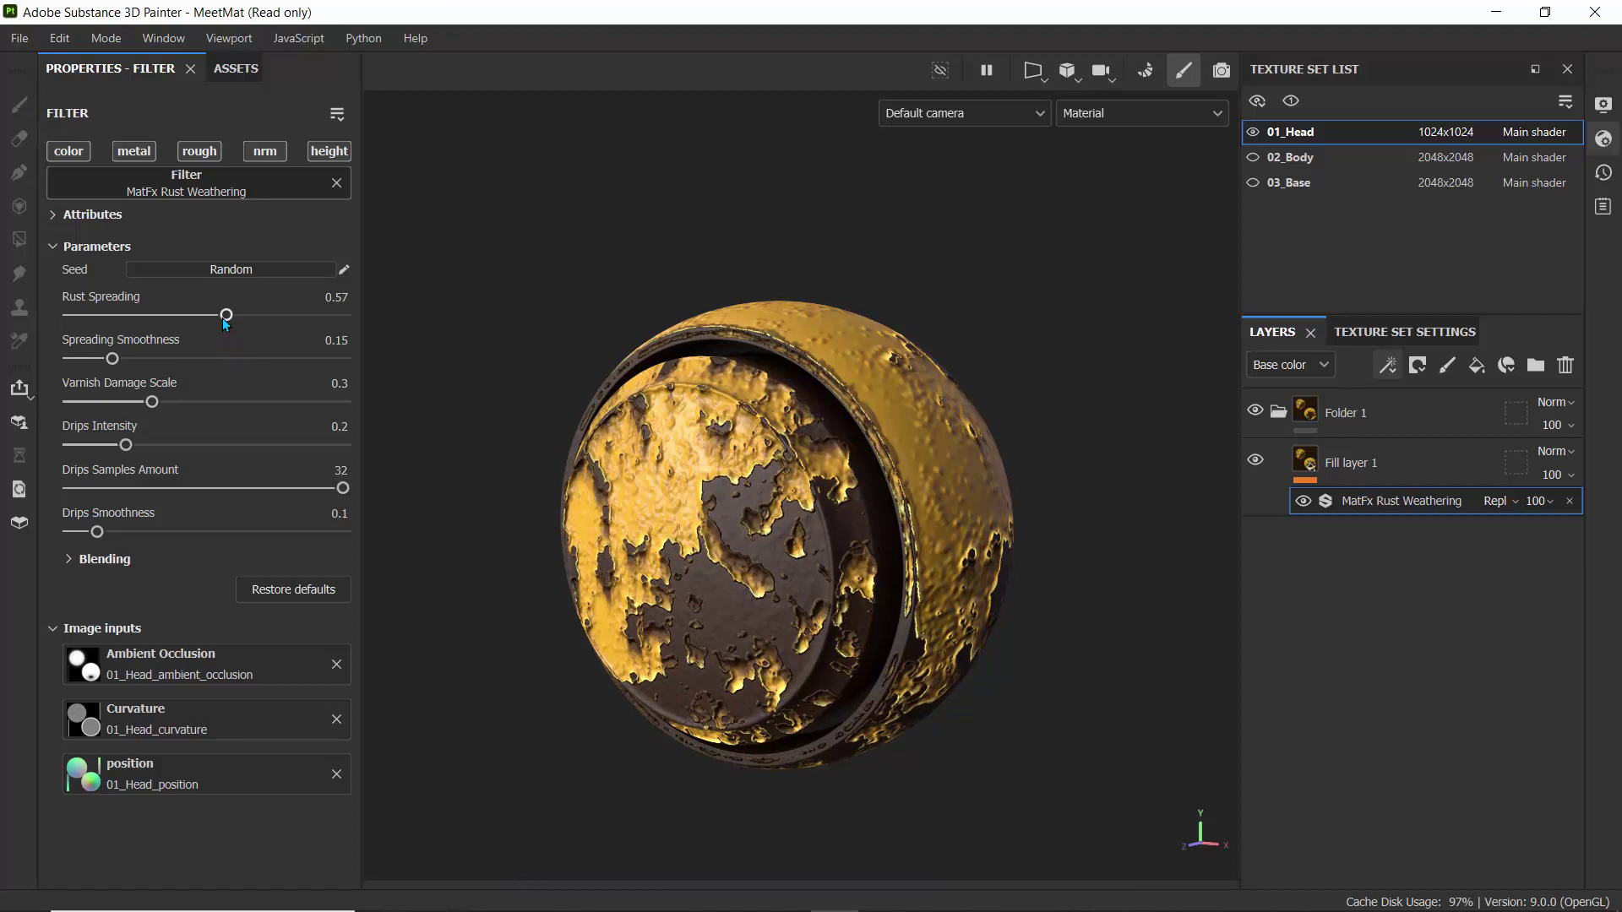
left_click_drag(223, 321, 204, 319)
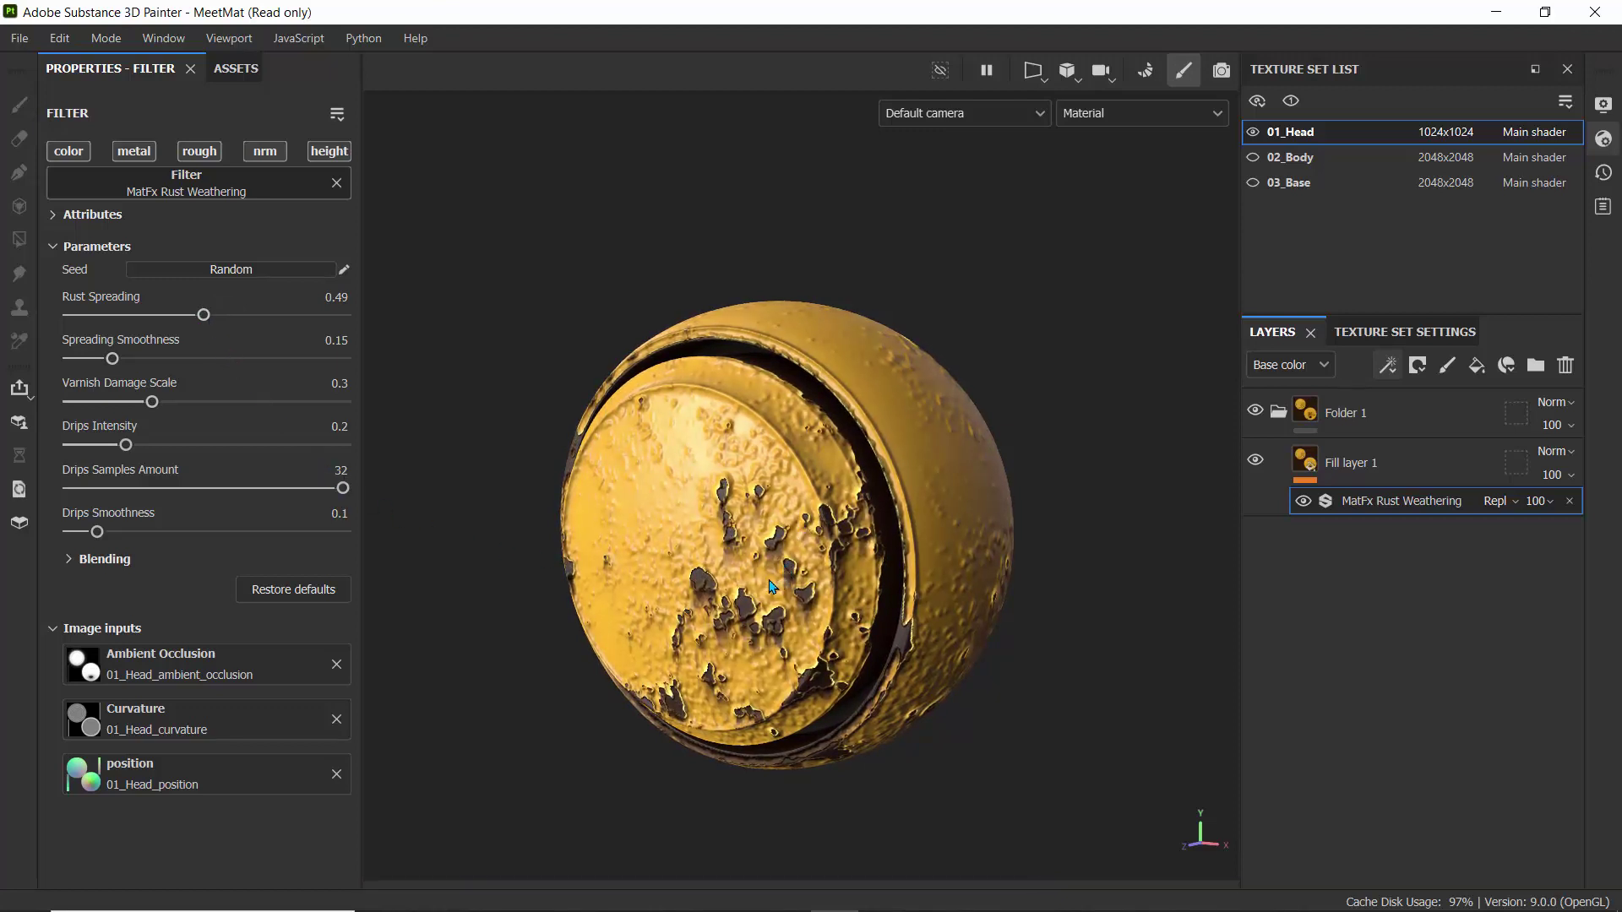
key("ISO_Level3_Shift")
left_click_drag(814, 576, 750, 572, "alt")
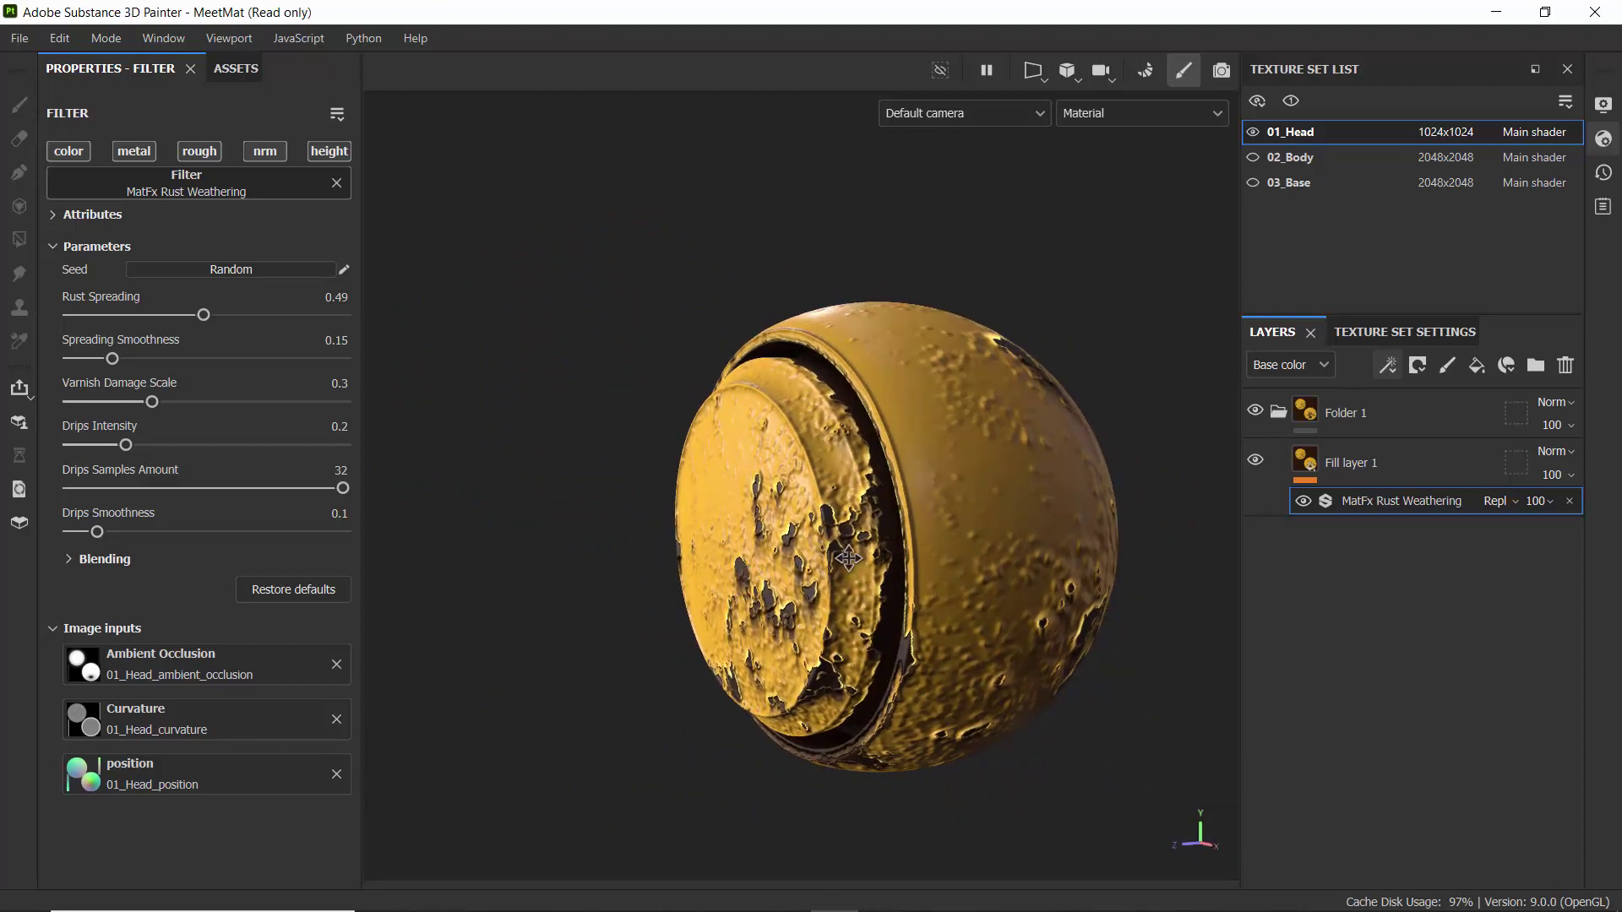
middle_click_drag(859, 569, 701, 435)
left_click_drag(892, 498, 781, 506, "alt")
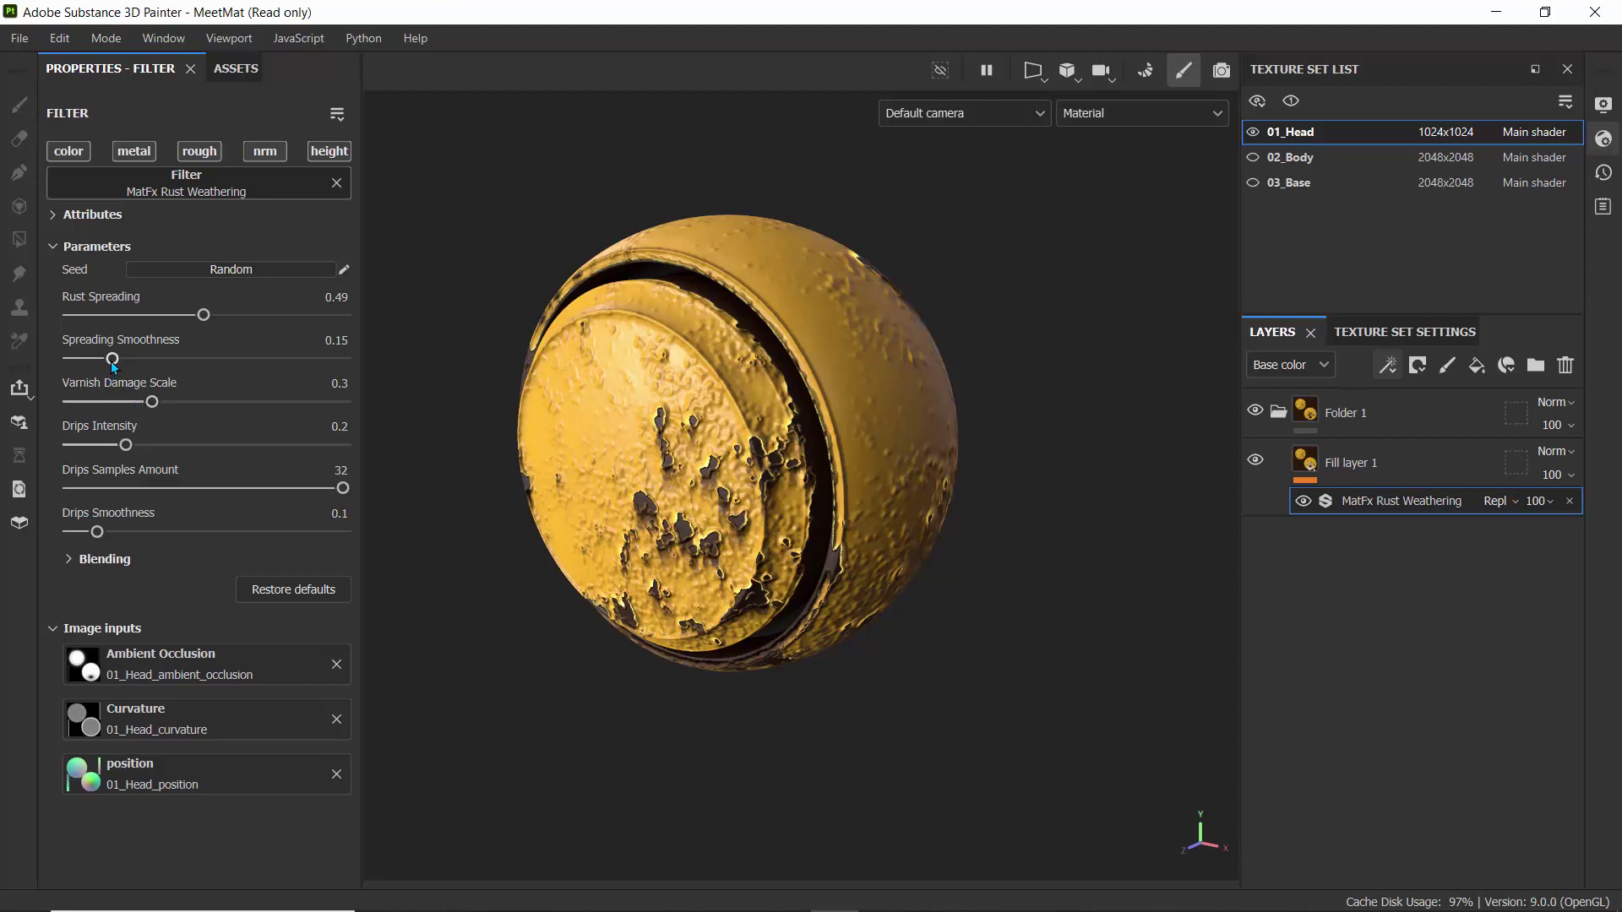
Step: Tune Rust Weathering: Spreading Smoothness 0.02, Varnish Damage Scale 0.58, Drips Intensity 0.45, Drips Samples 27
left_click_drag(112, 358, 76, 358)
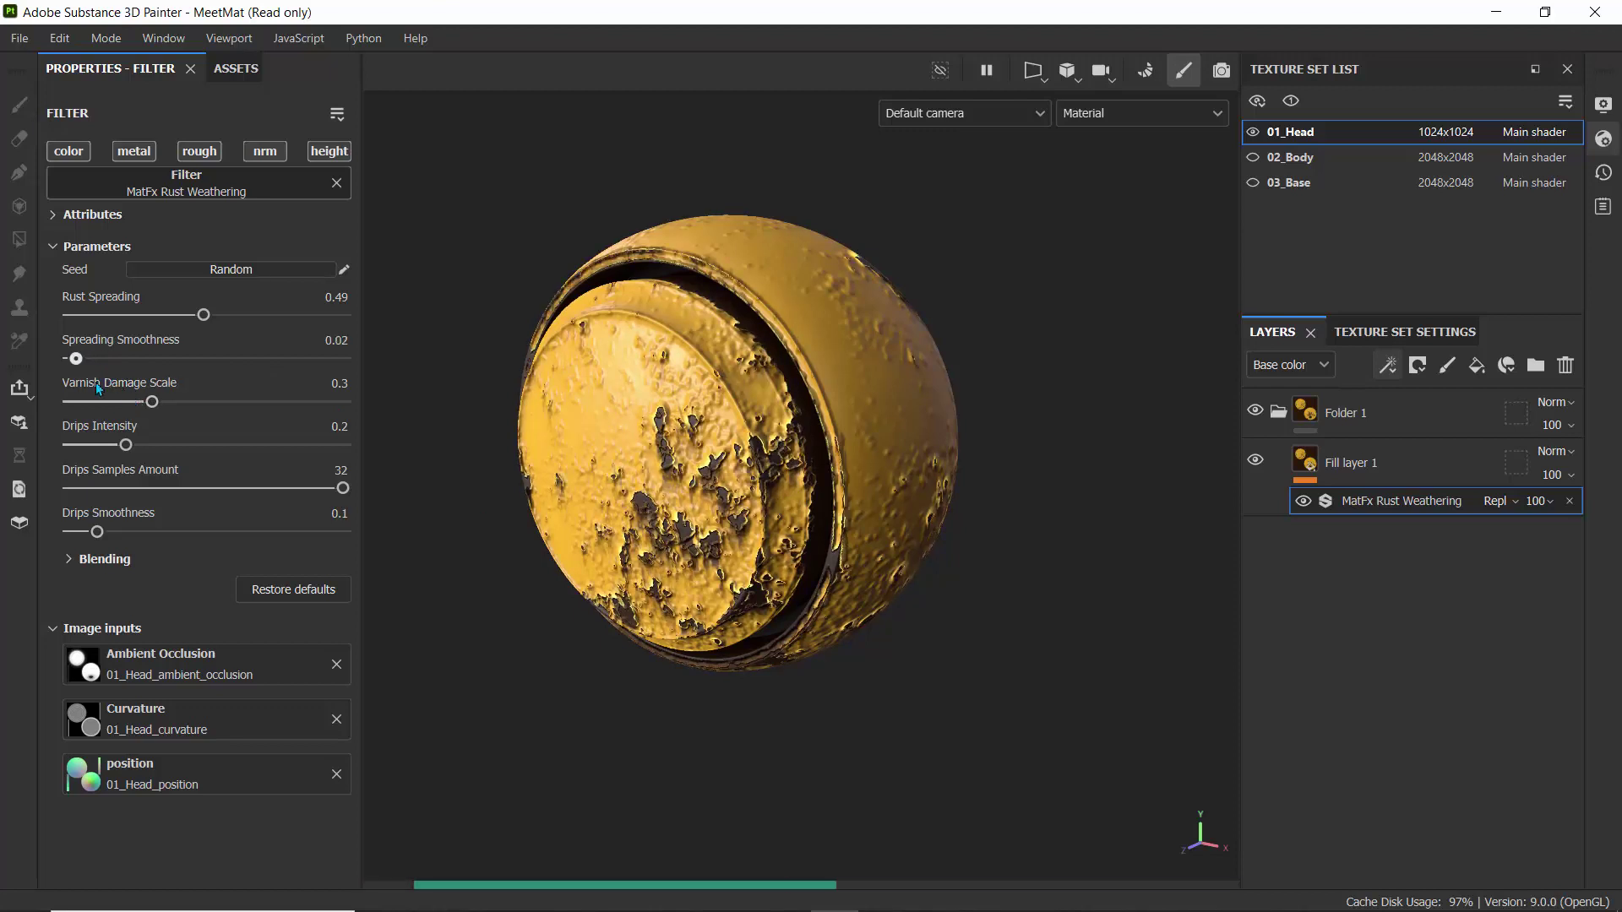
left_click(150, 402)
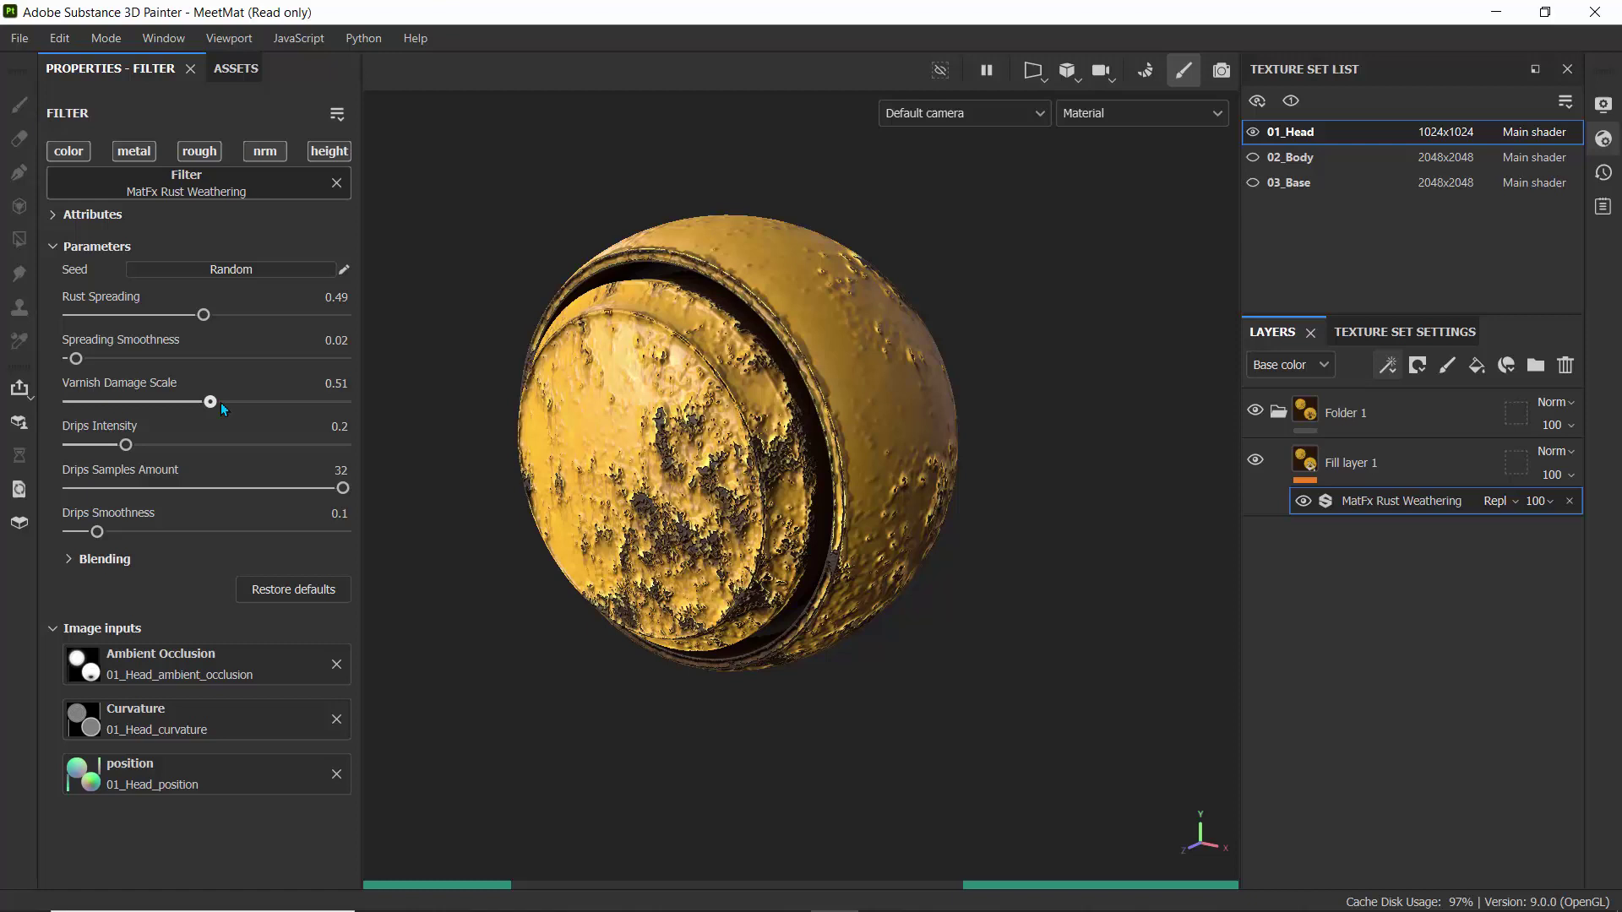
left_click_drag(221, 402, 229, 402)
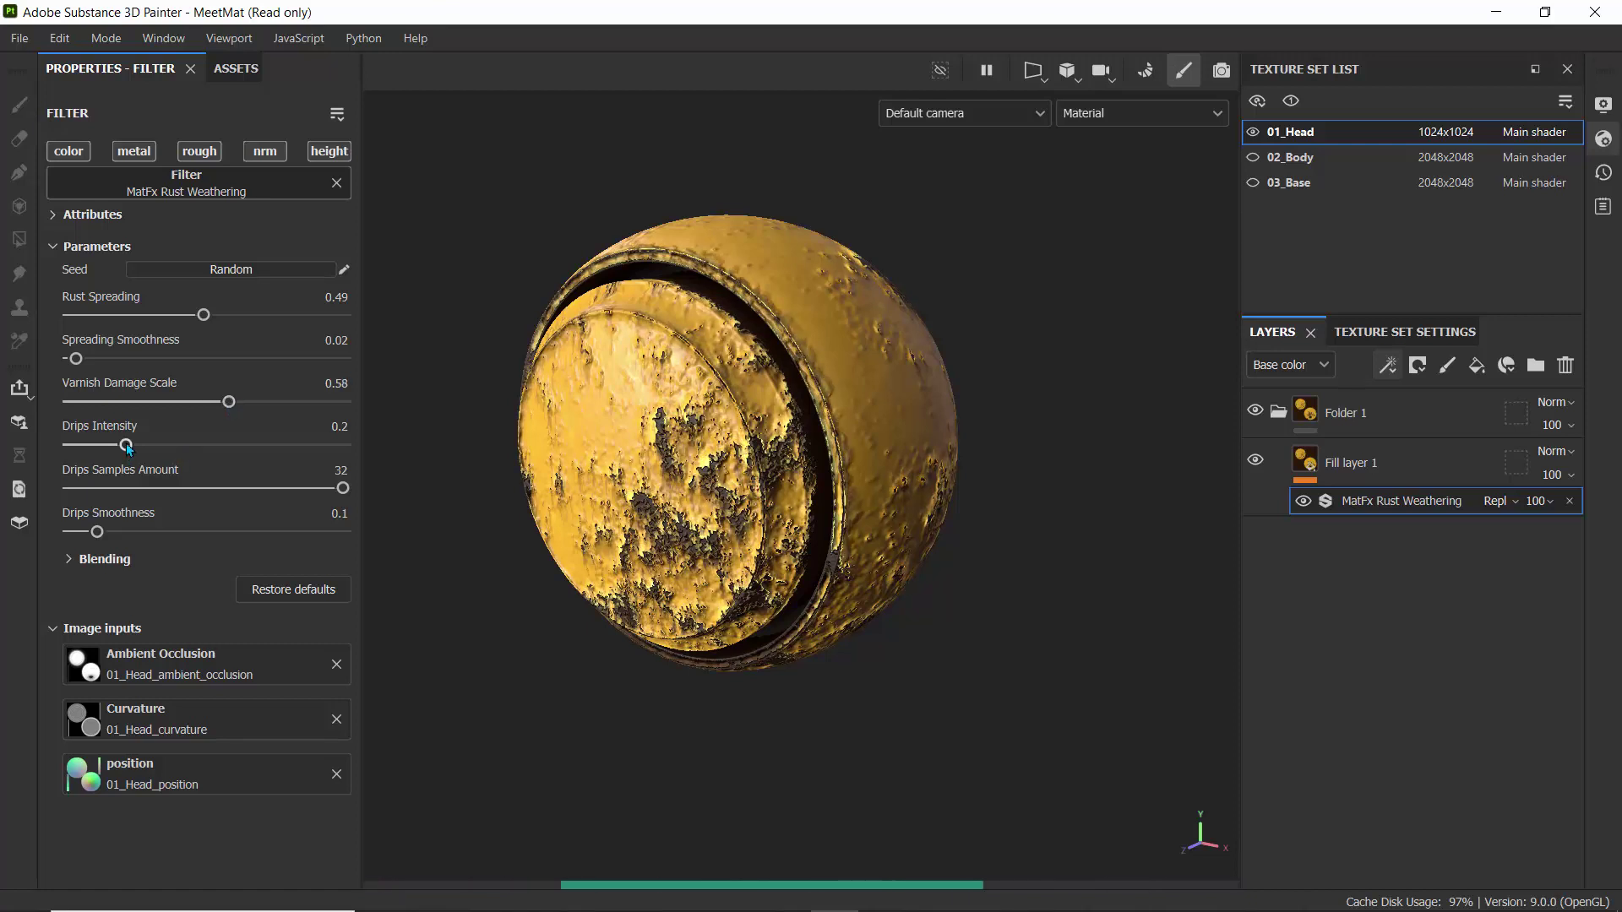
left_click_drag(125, 445, 194, 444)
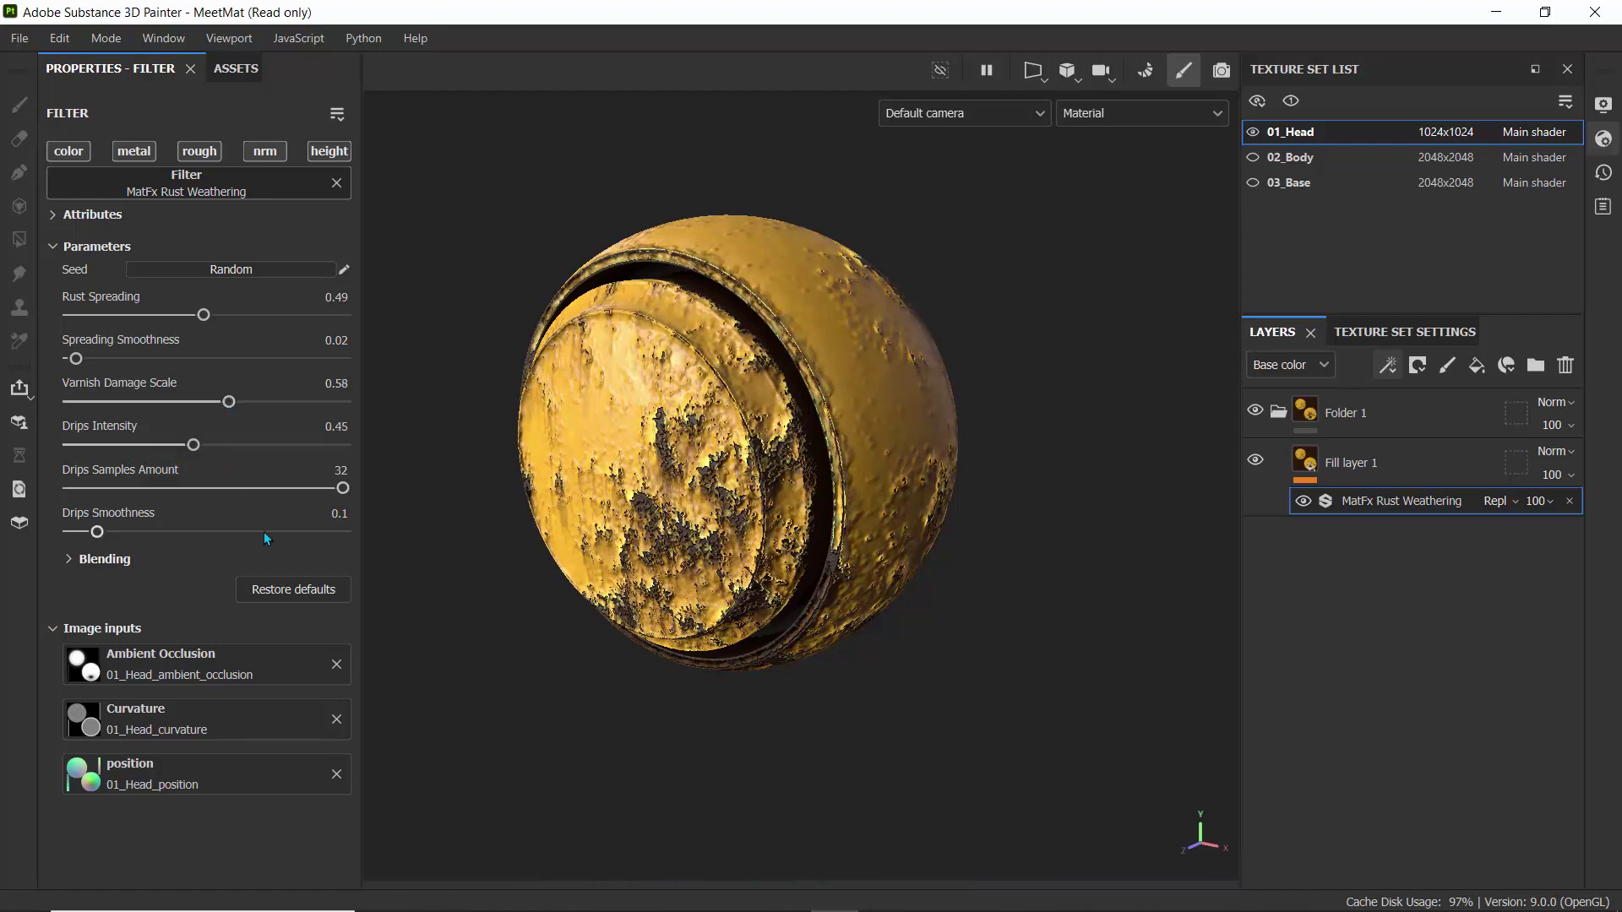
left_click_drag(343, 488, 301, 488)
Step: Add a new filter to Fill layer 1 and set it to MatFx Peeling Paint
left_click(1387, 365)
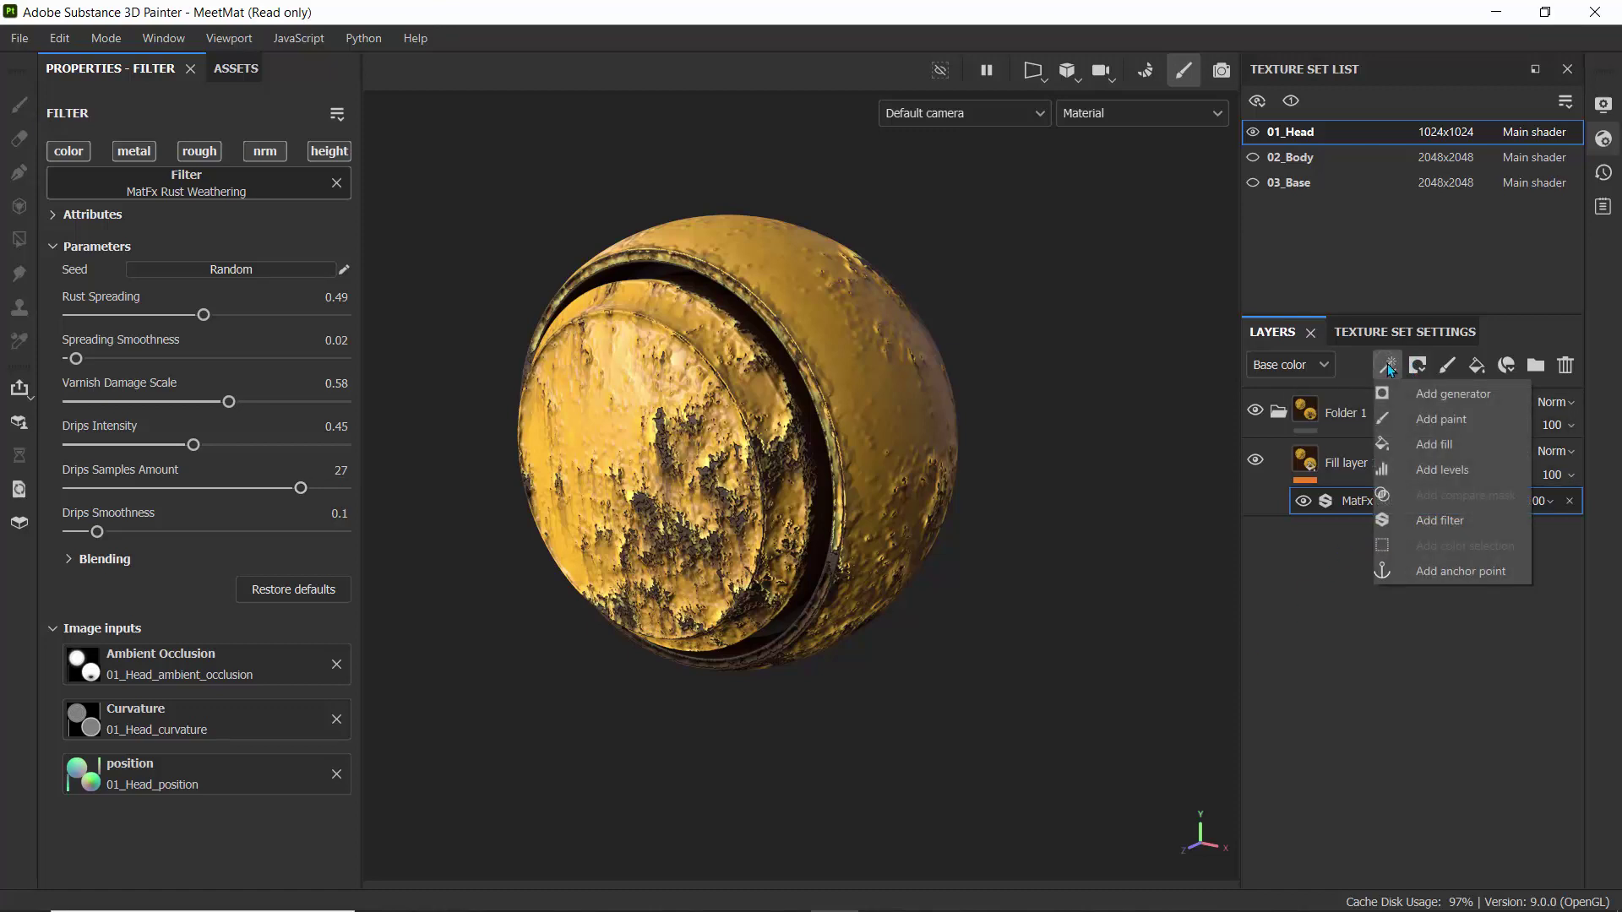
left_click(1407, 521)
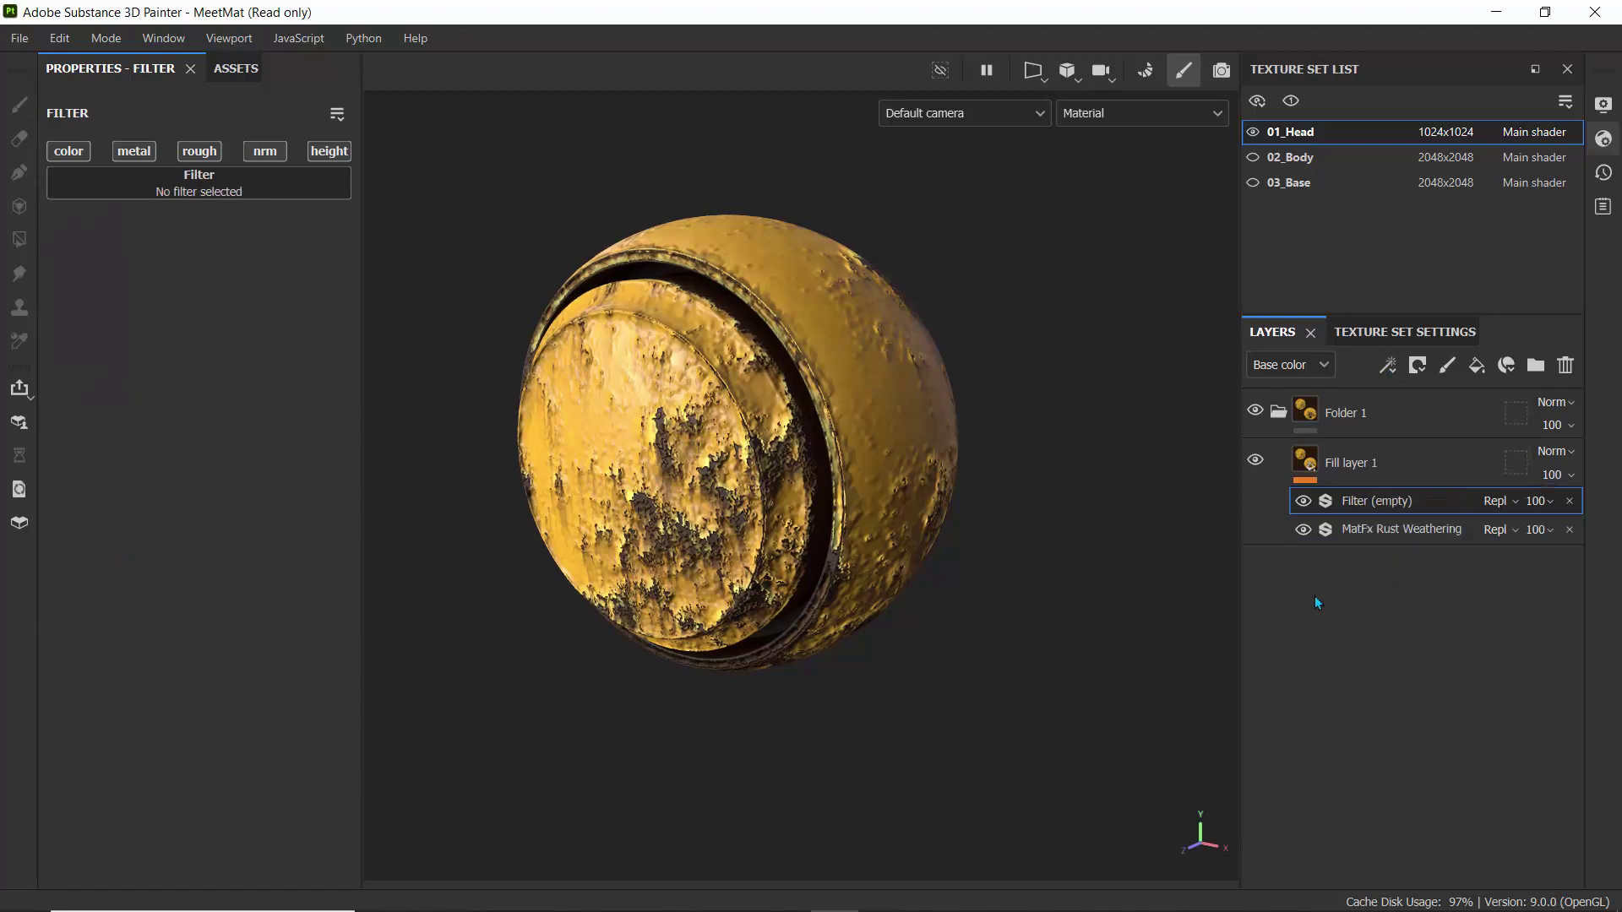
left_click(167, 187)
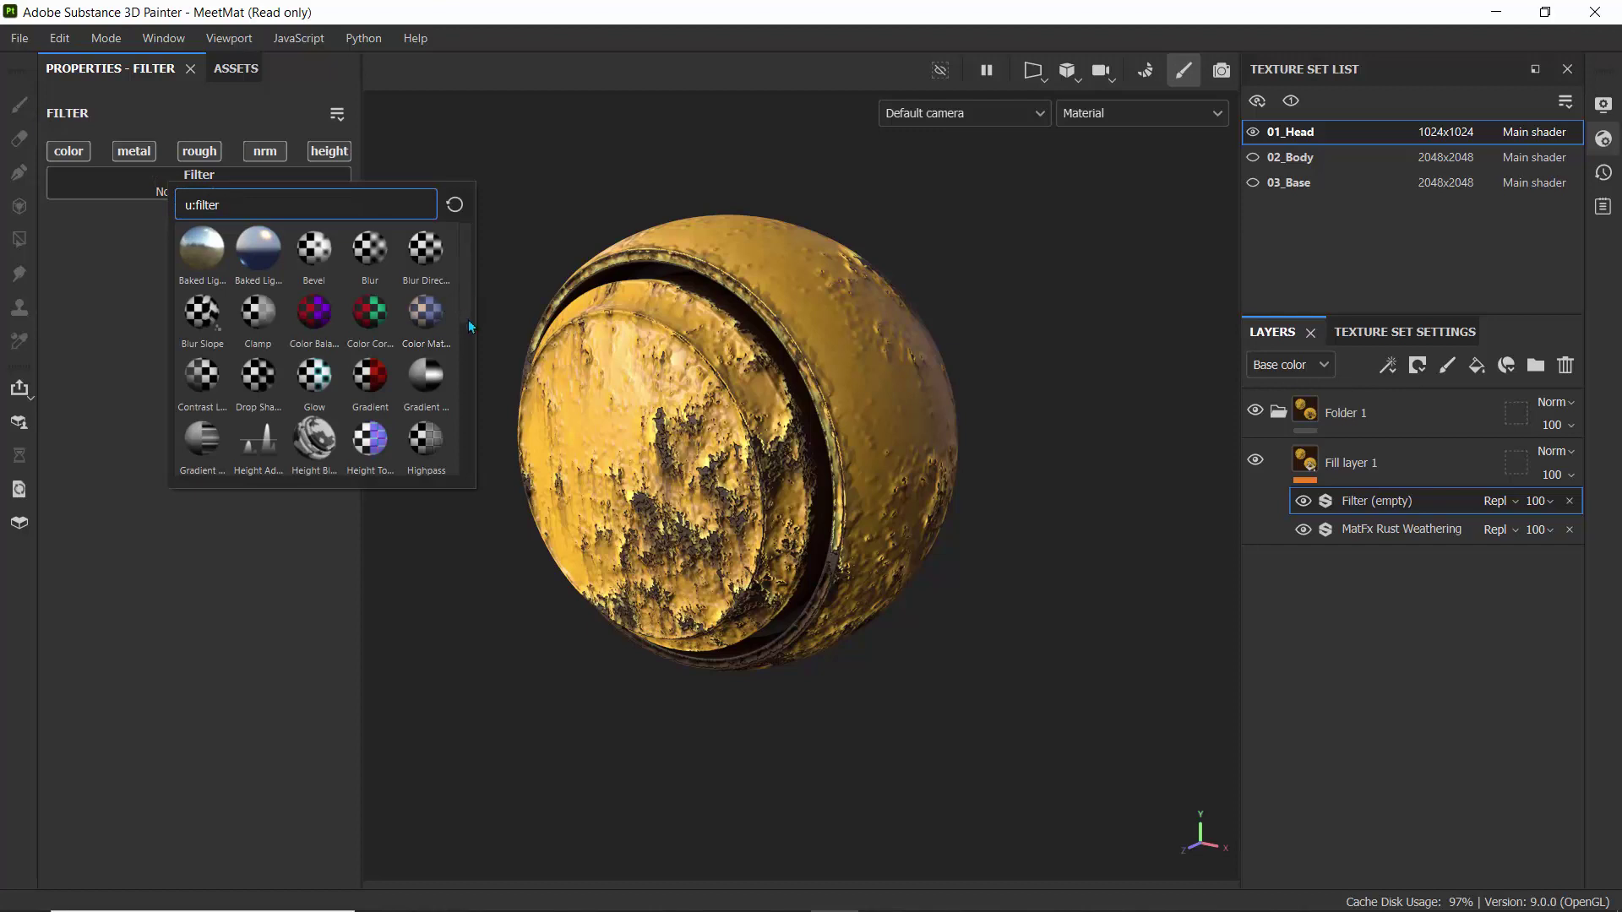
left_click_drag(468, 319, 478, 455)
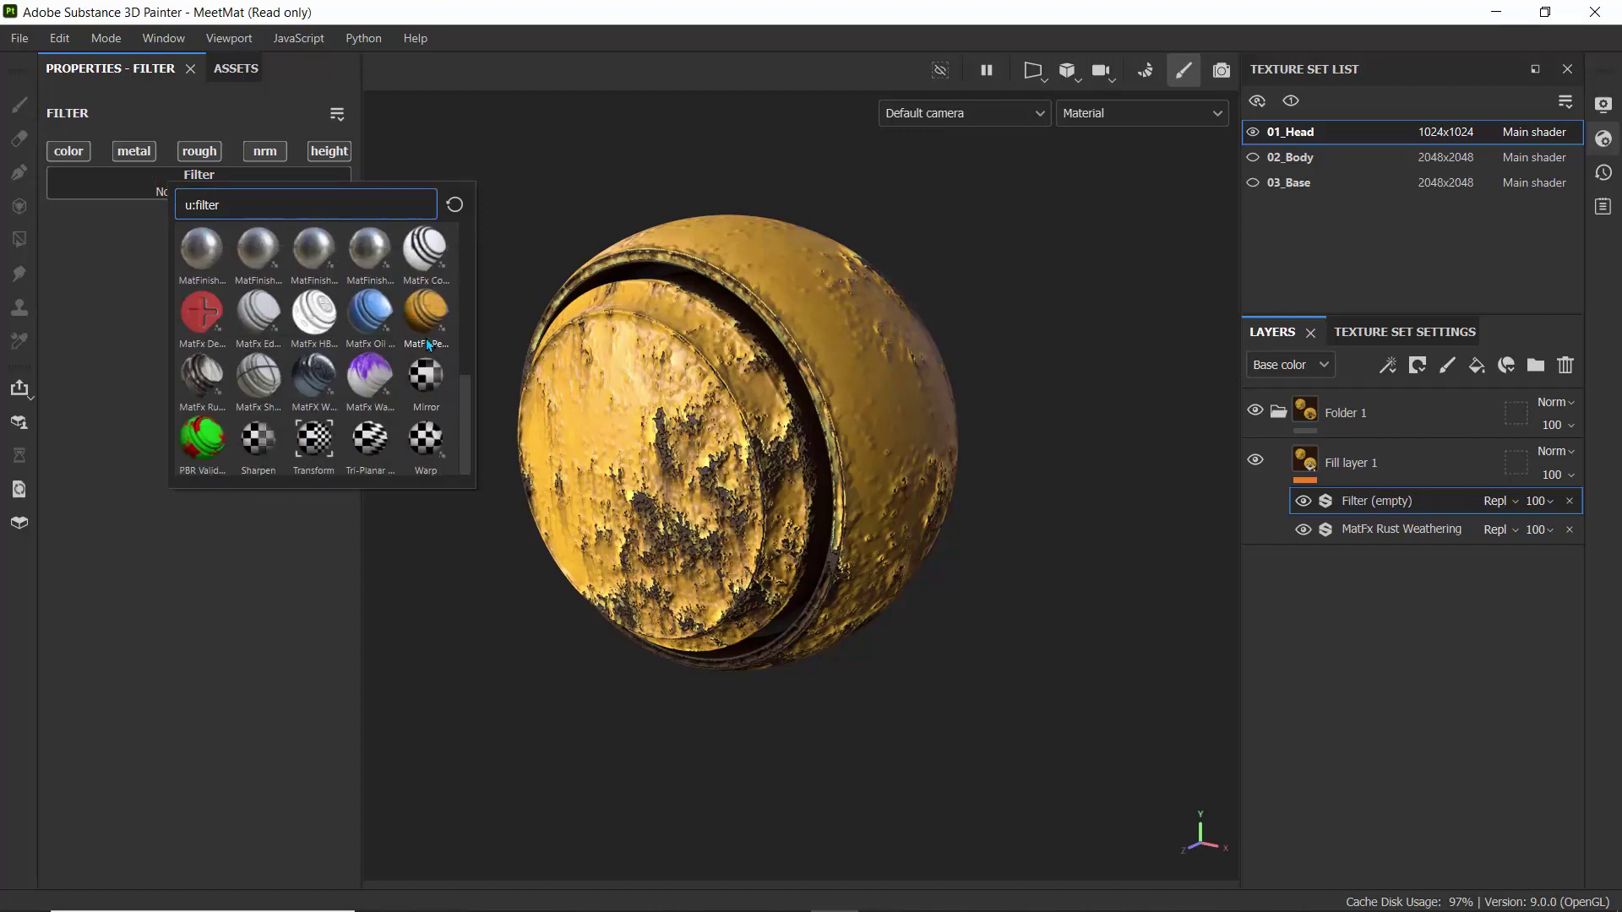
left_click(423, 313)
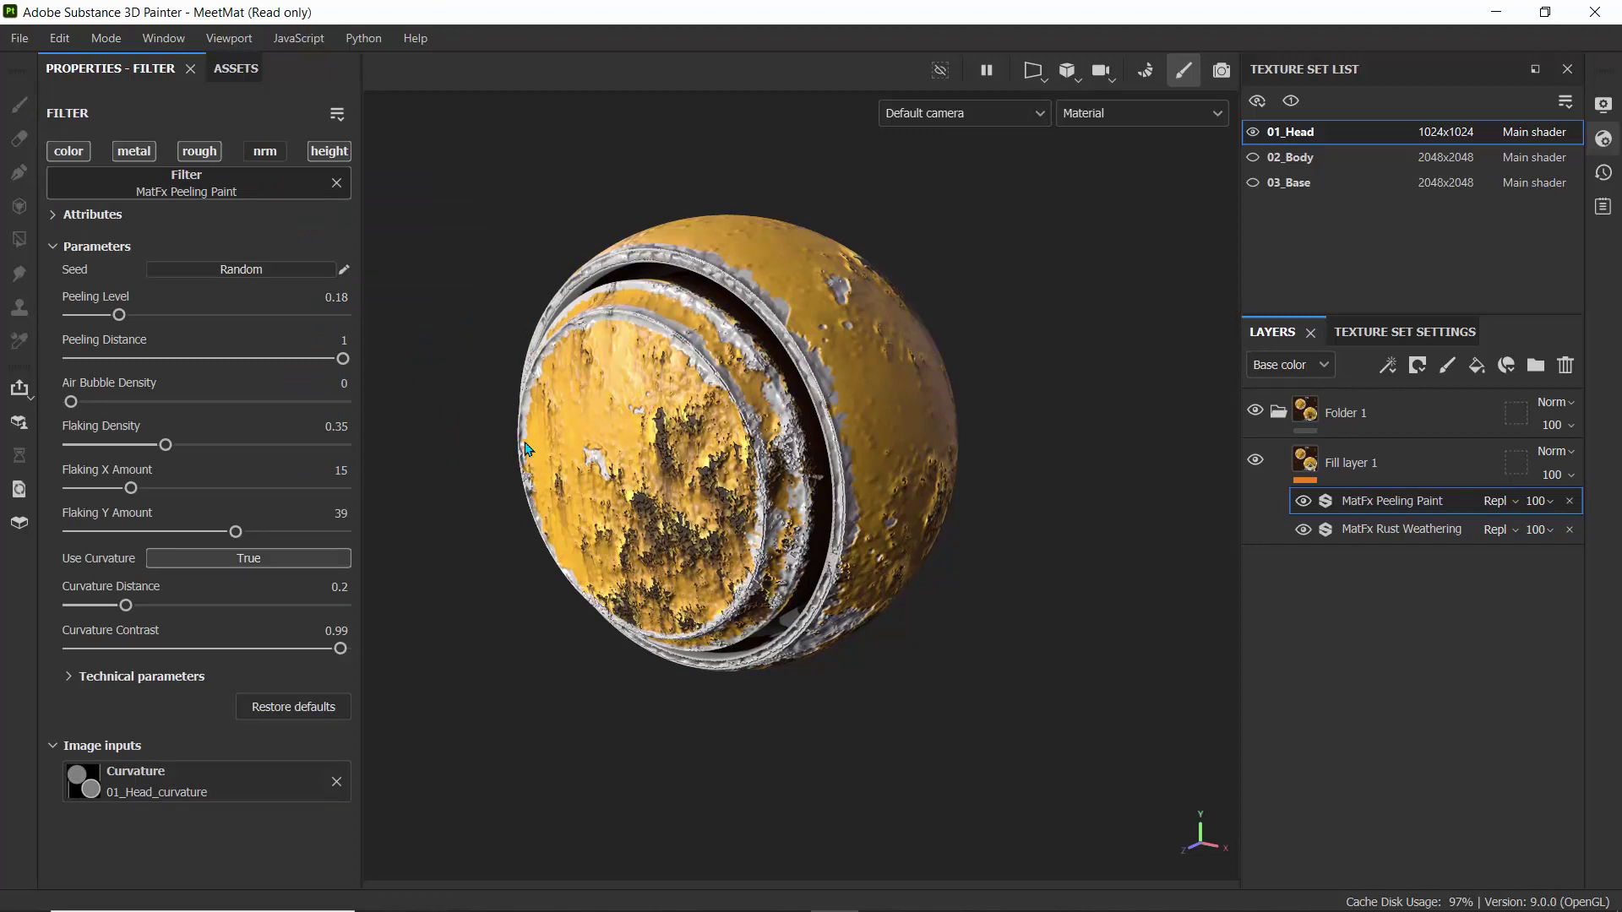
Step: Return to the Substance Painter window and select Fill layer 1
key("super+Tab")
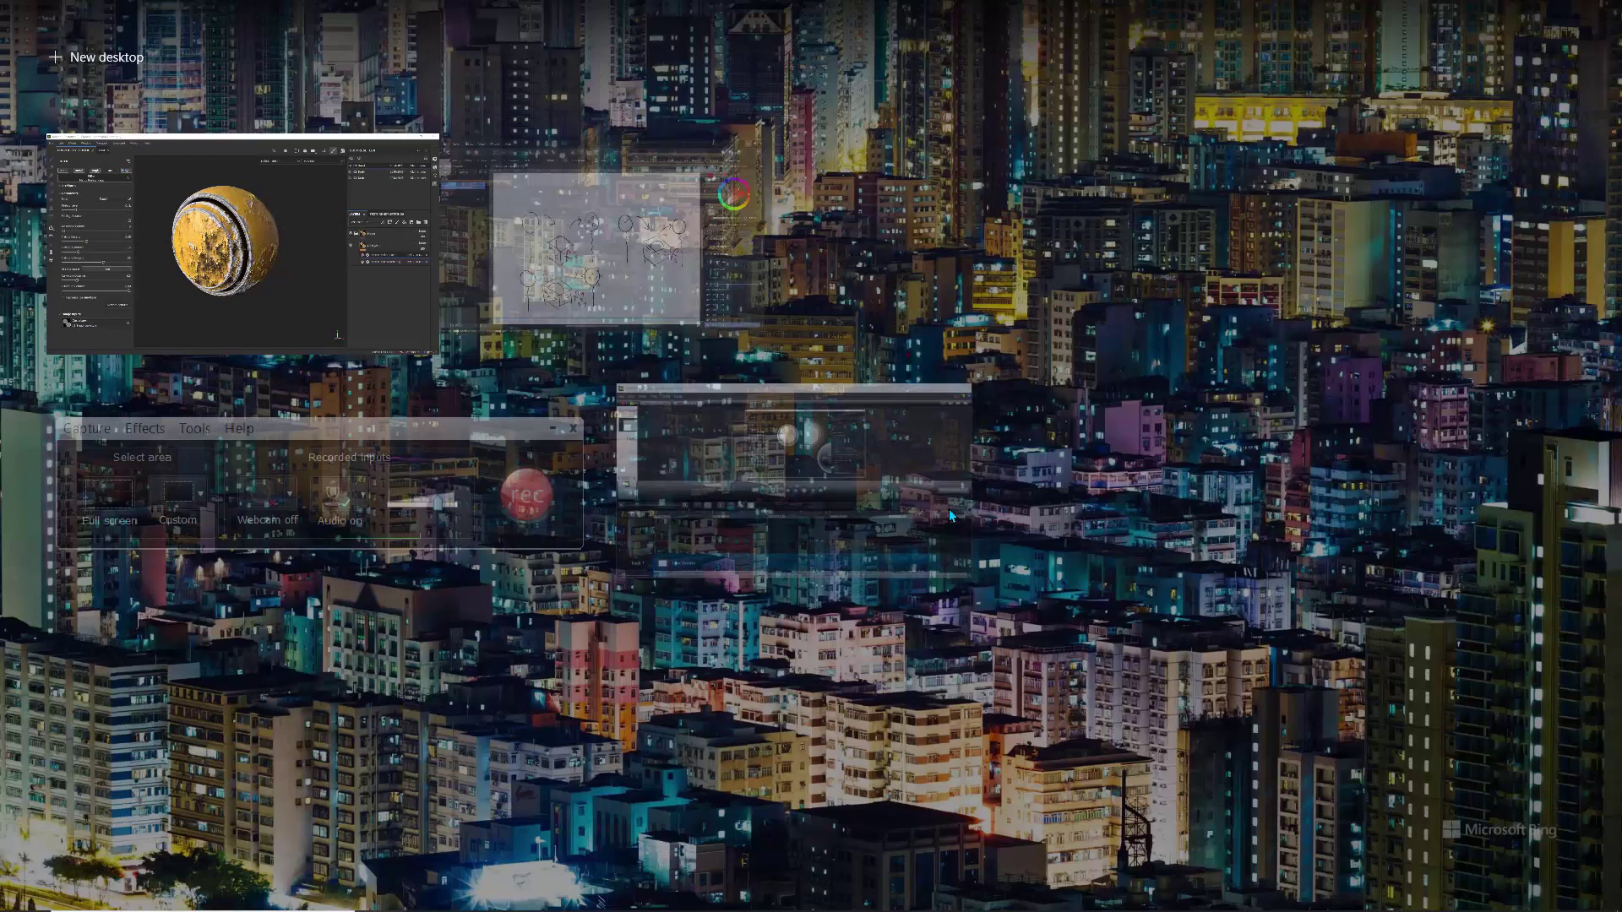
key("Return")
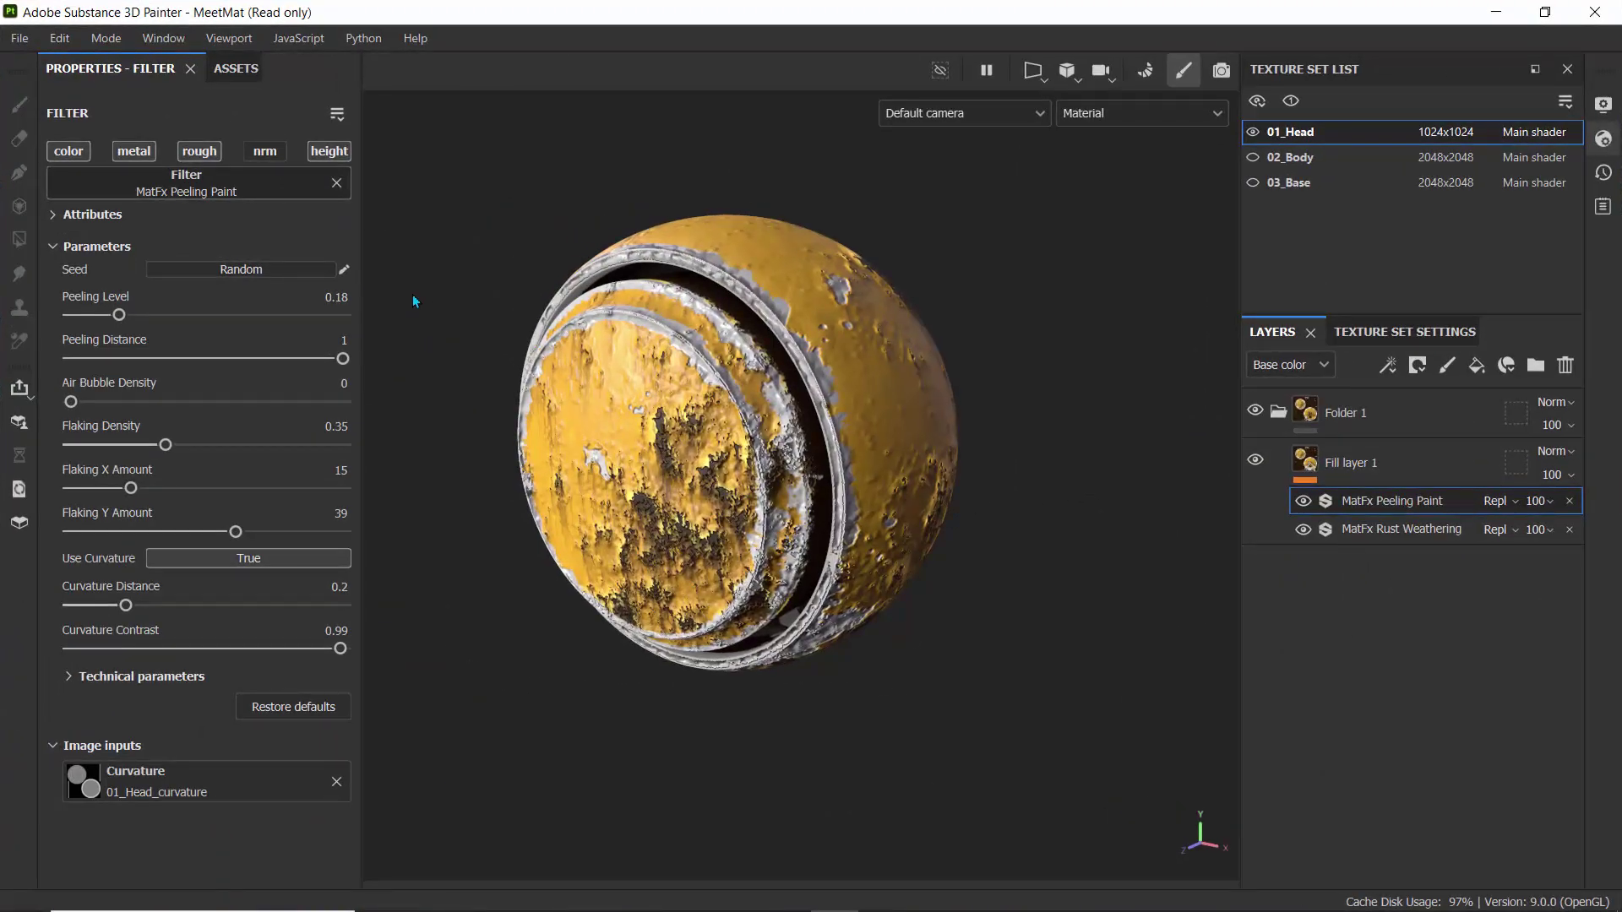
left_click(1343, 475)
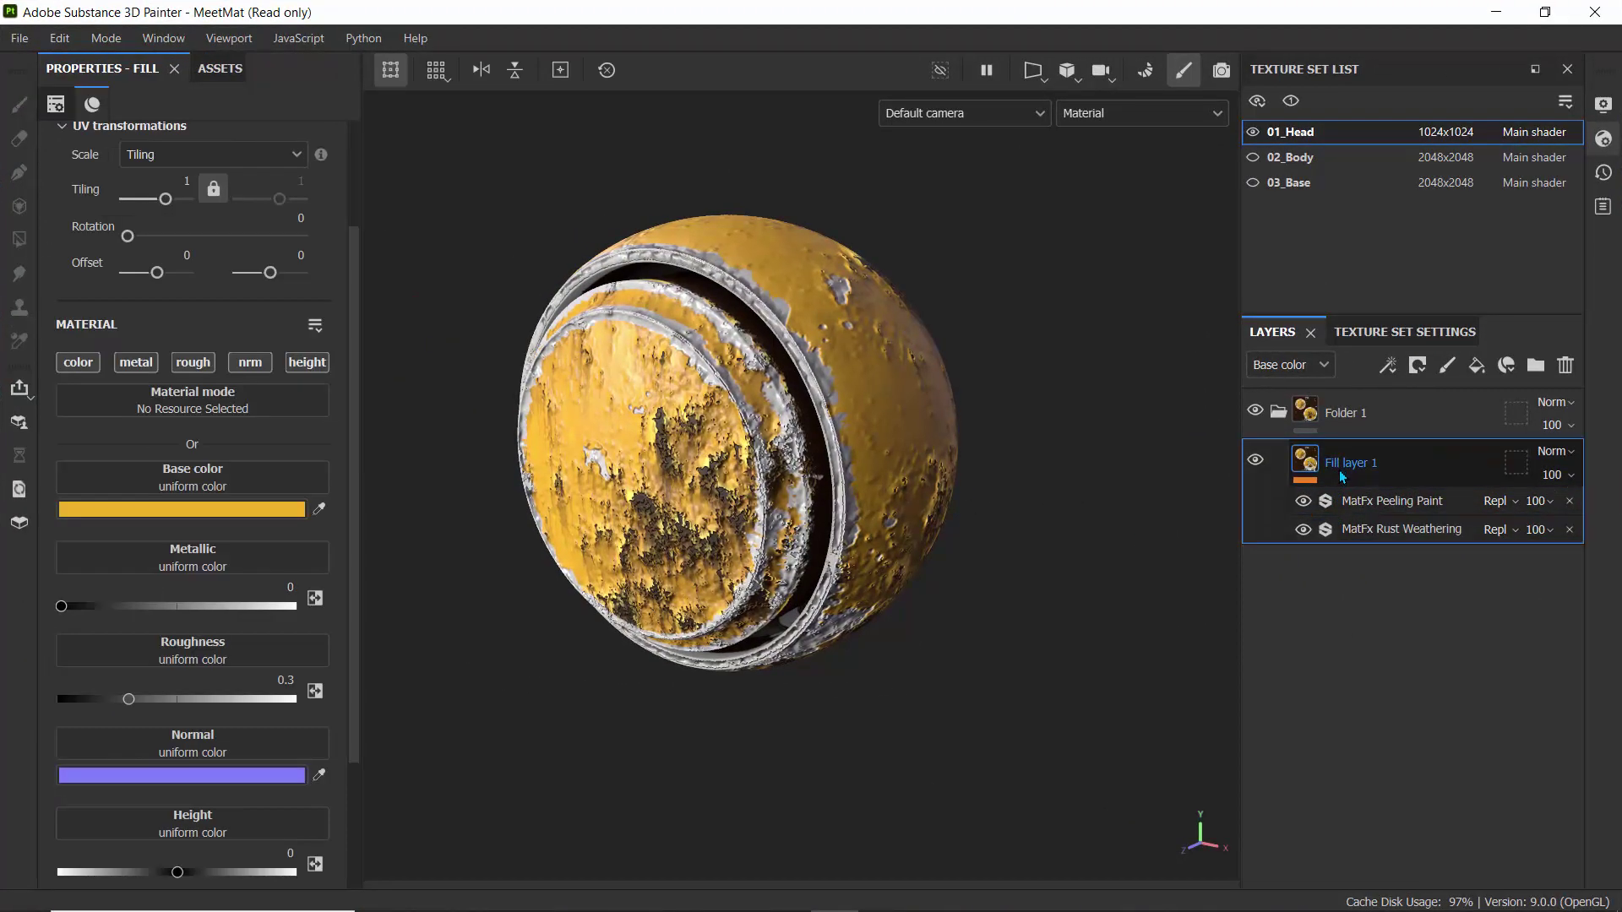
Step: Set Peeling Paint's Flaking Density to 0.68, Peeling Distance 0.7 and Flaking X Amount 40
left_click(1372, 504)
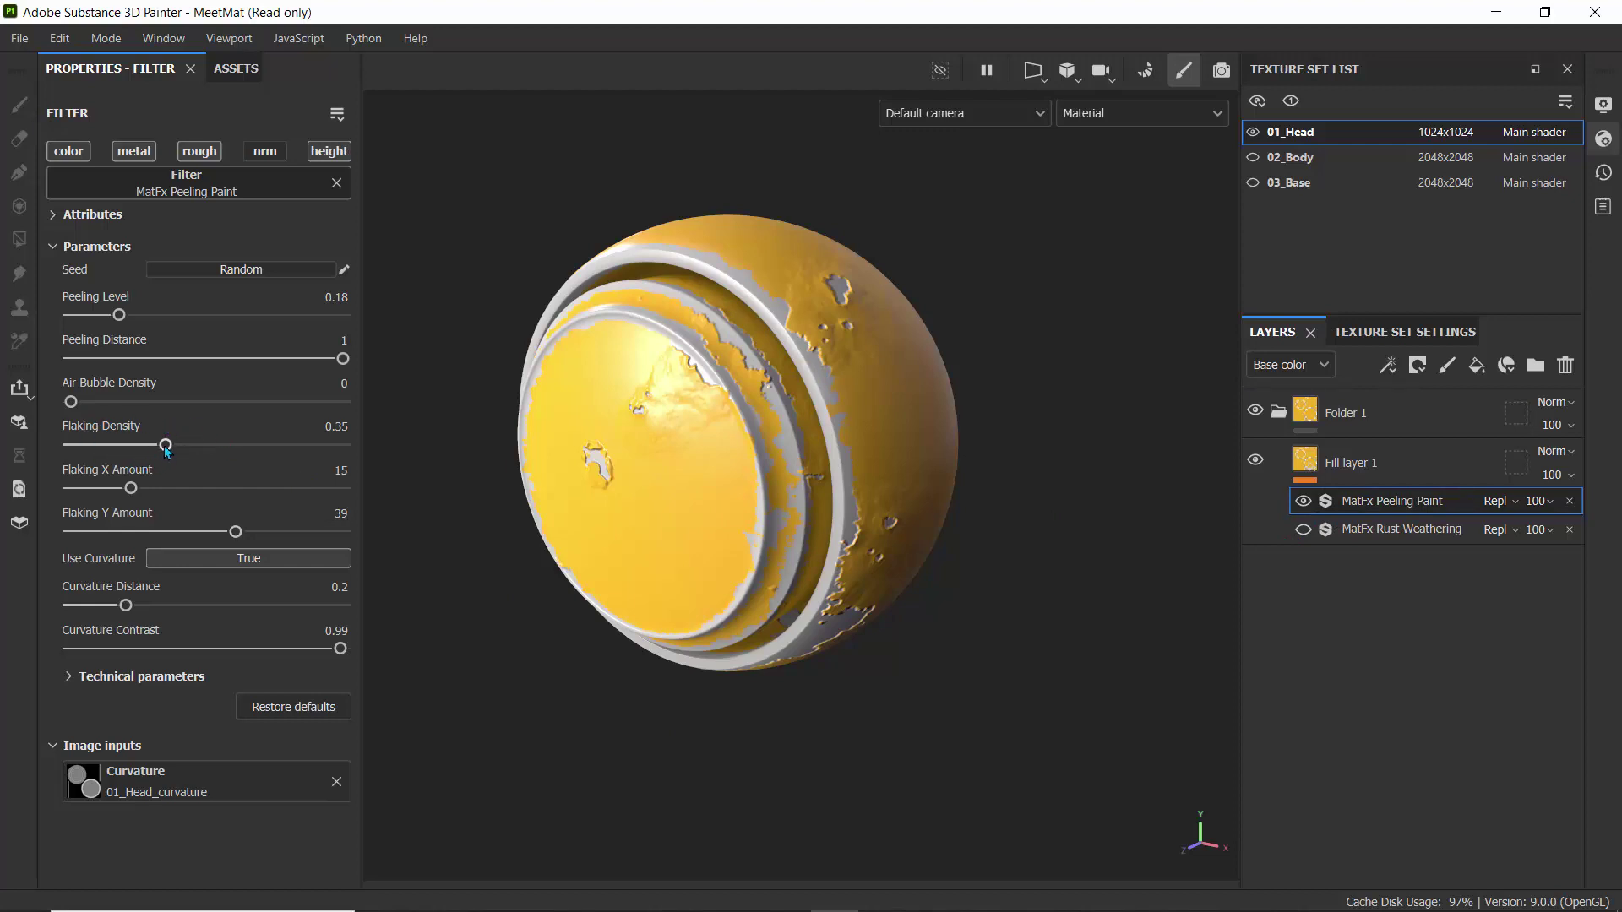
left_click_drag(198, 448, 257, 478)
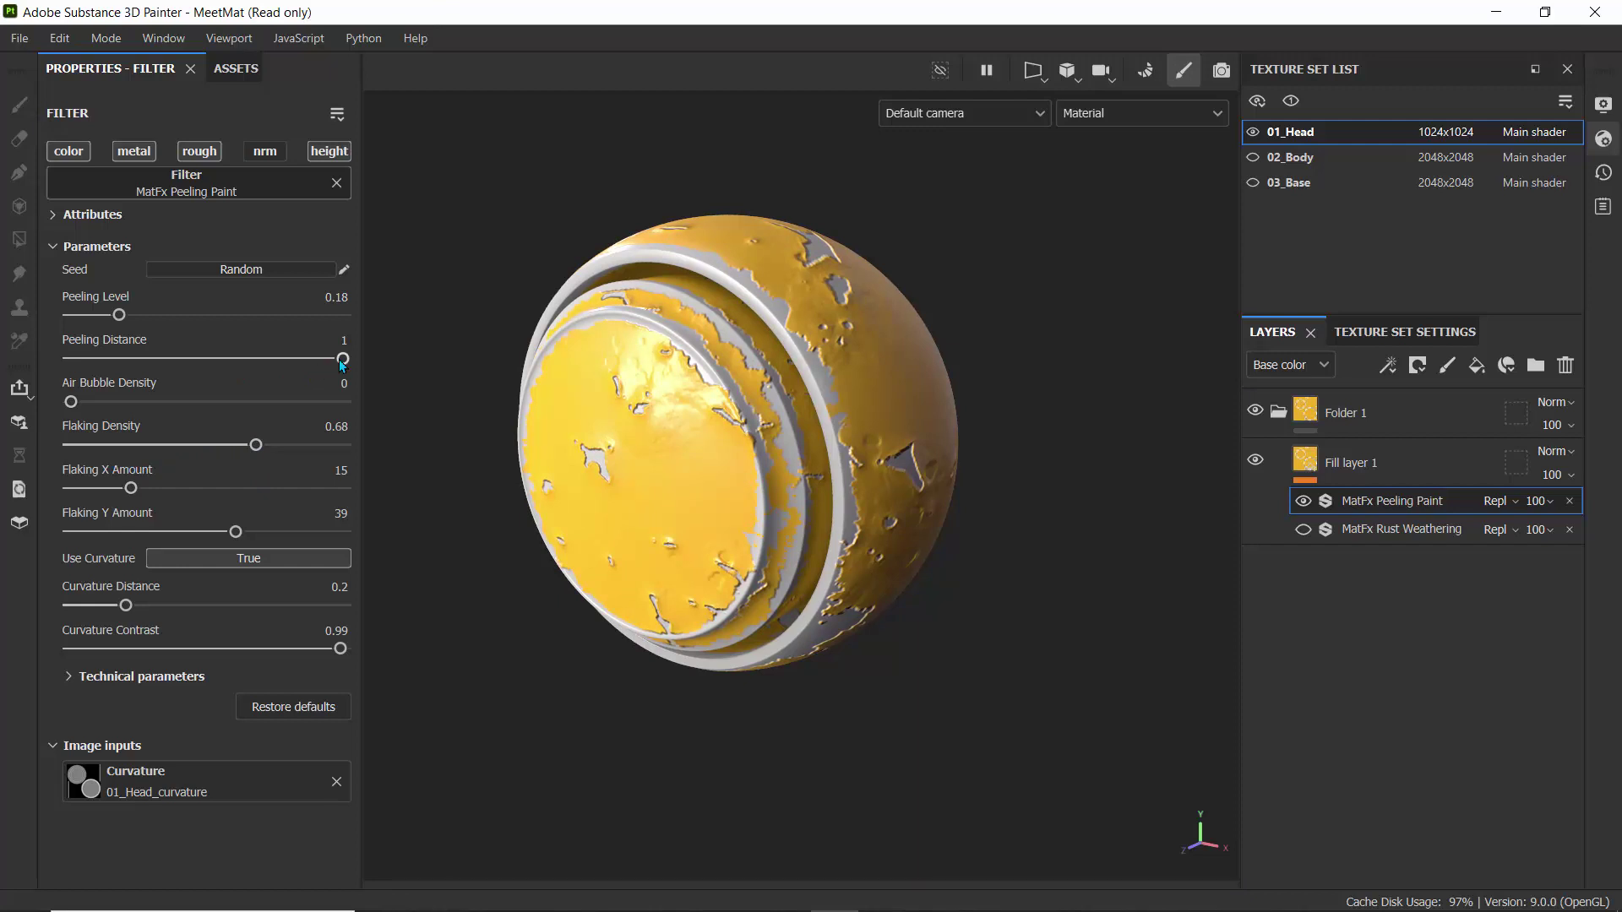
left_click_drag(343, 359, 261, 359)
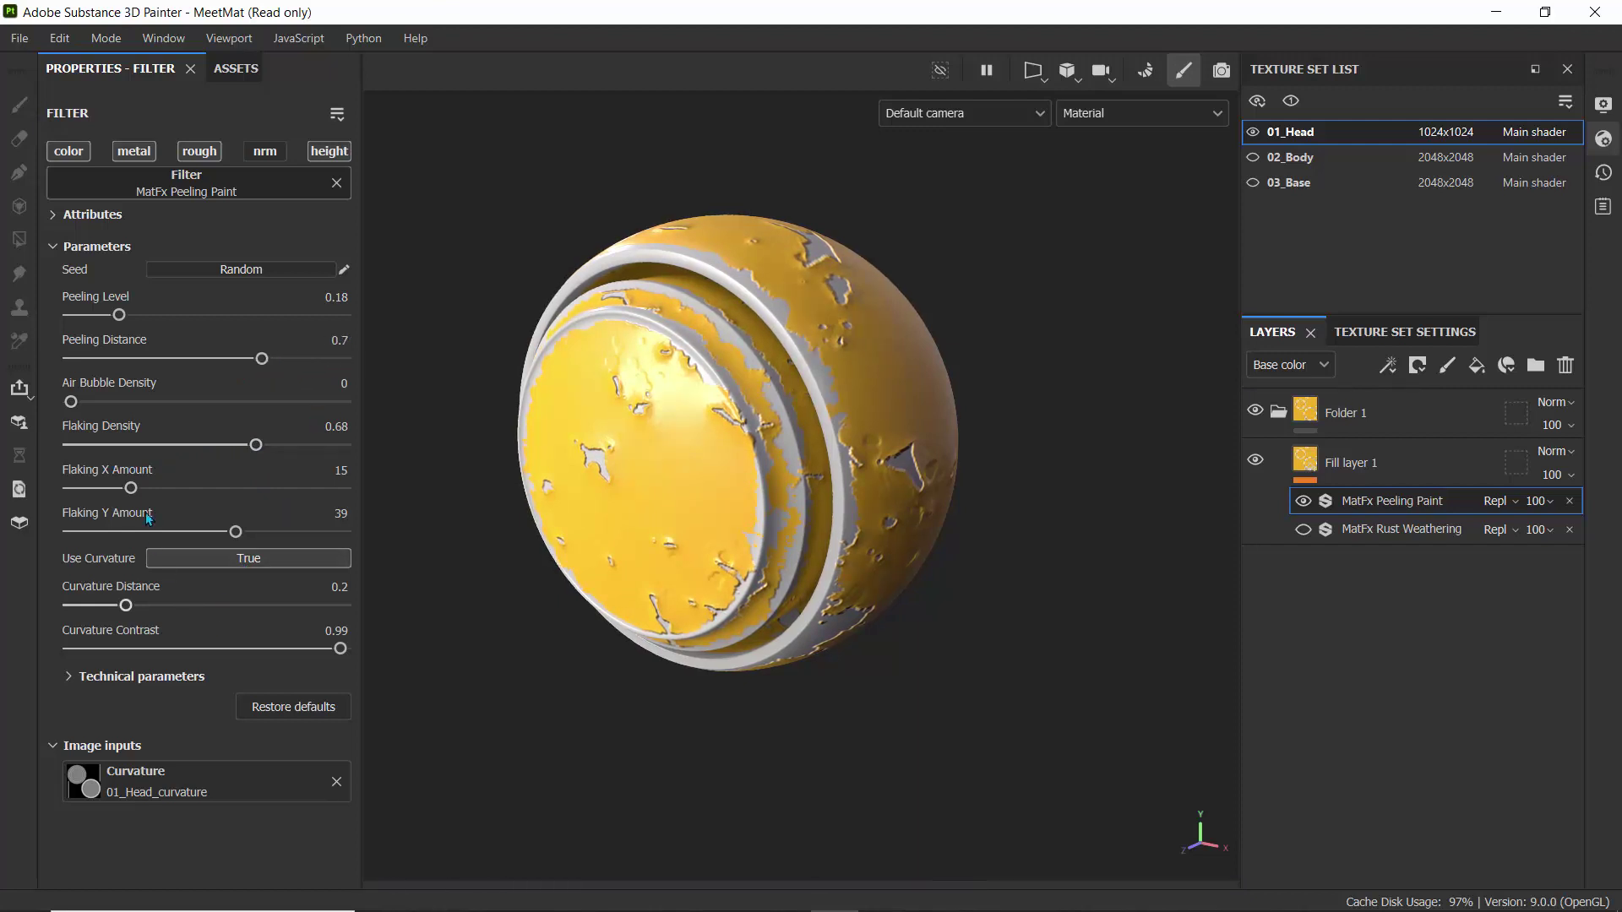
left_click_drag(131, 488, 238, 487)
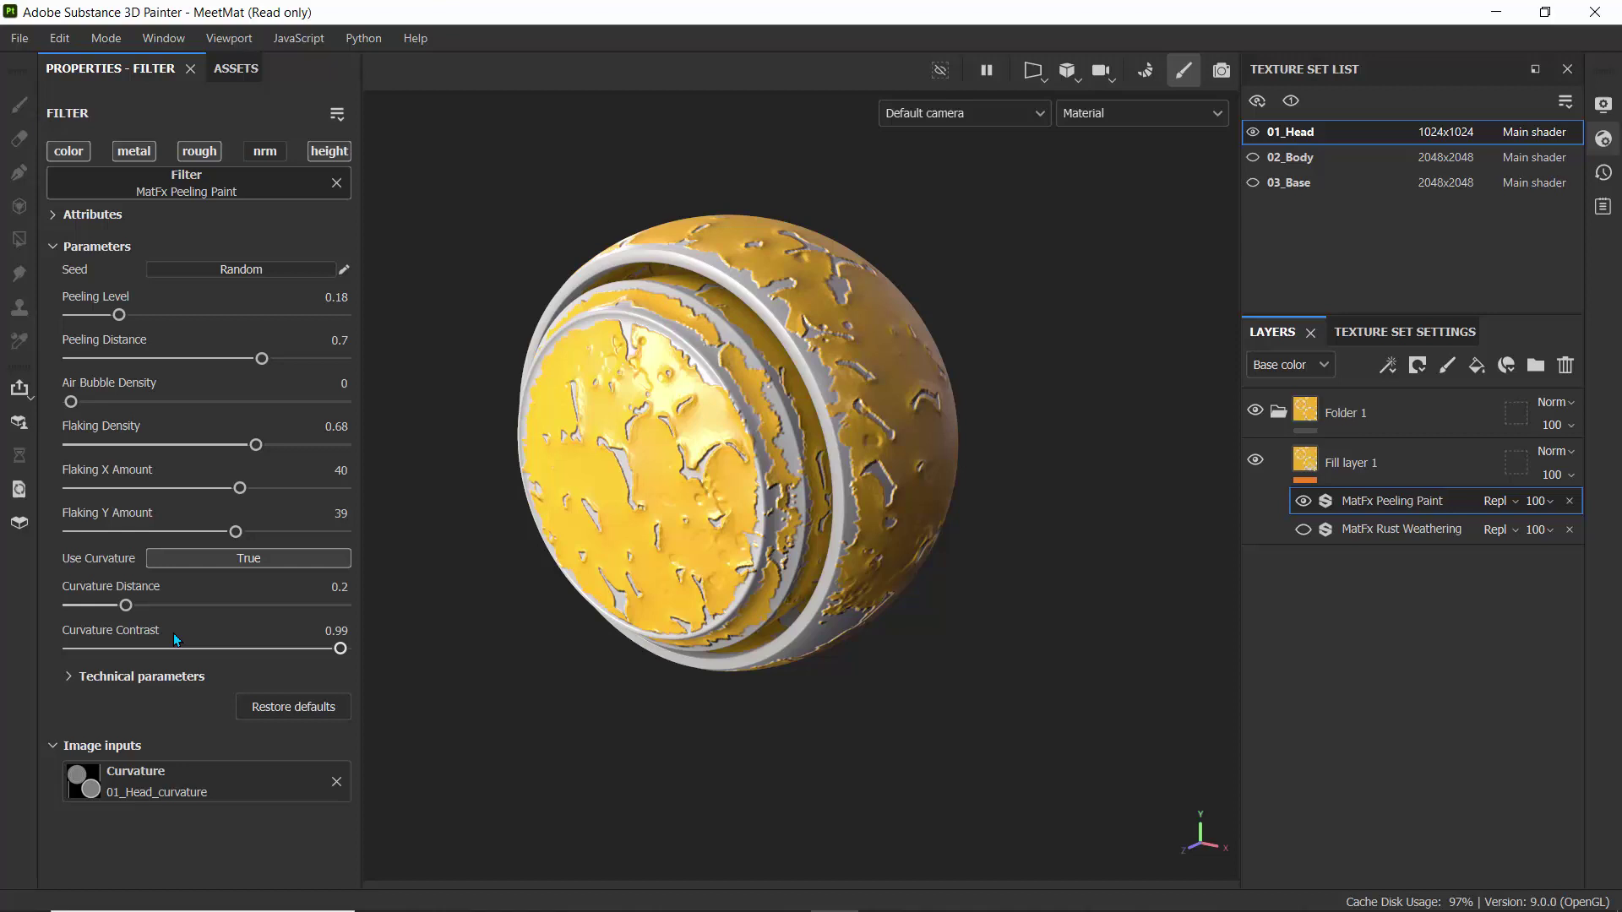
Step: Set Curvature Distance to 0.07 and Contrast to 0.74, then make Rust Weathering visible again
left_click_drag(127, 606, 90, 606)
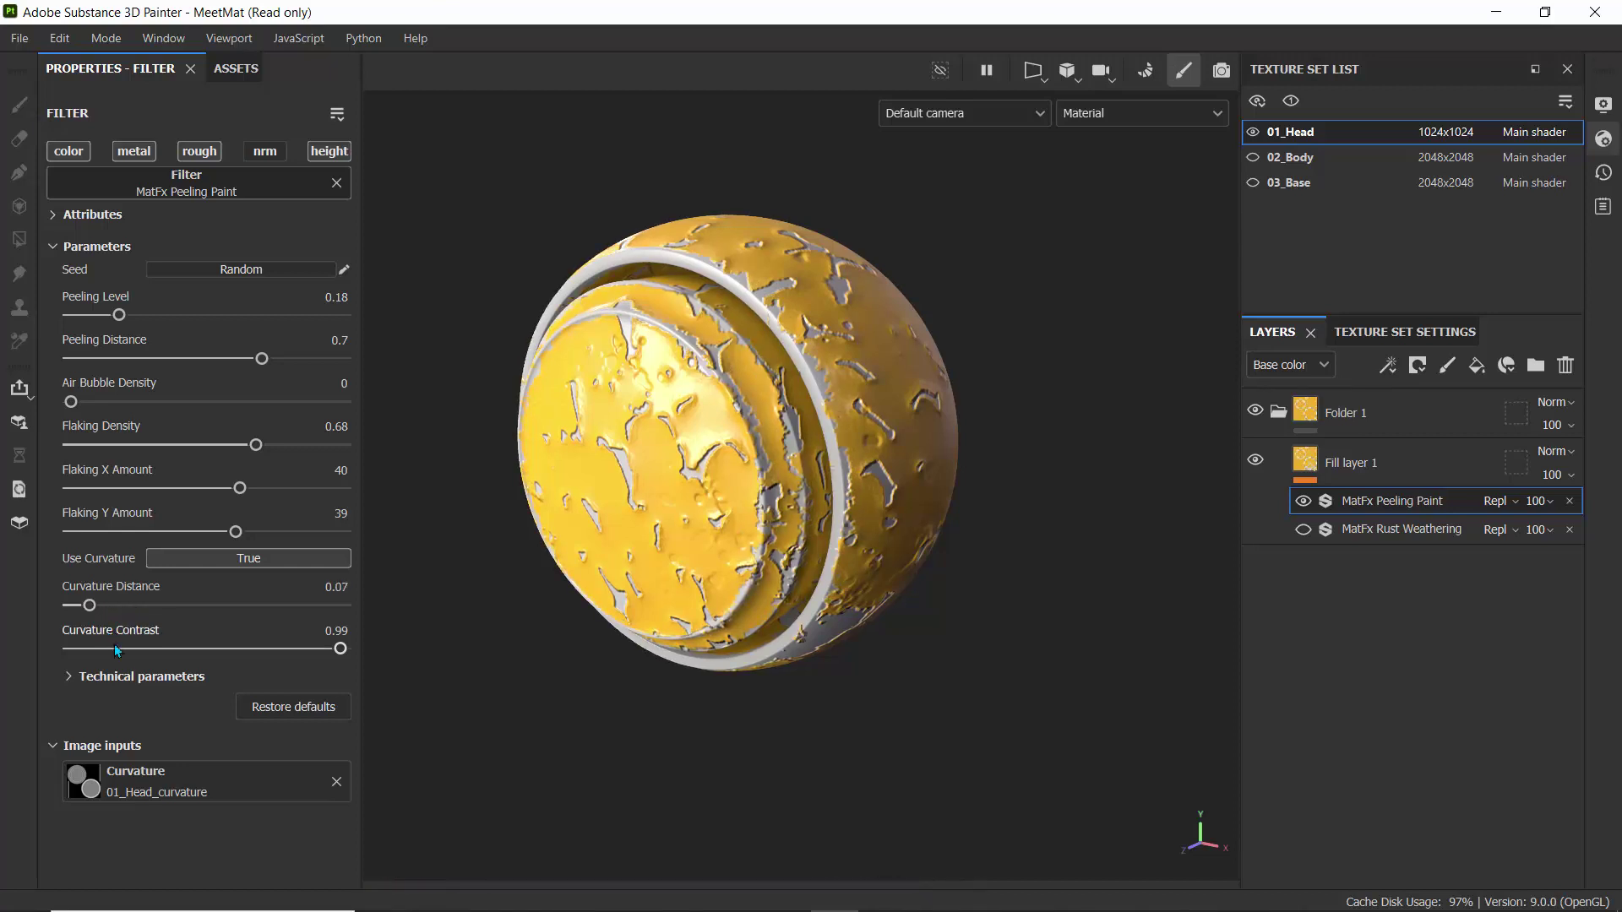
left_click_drag(305, 657, 282, 657)
left_click(281, 656)
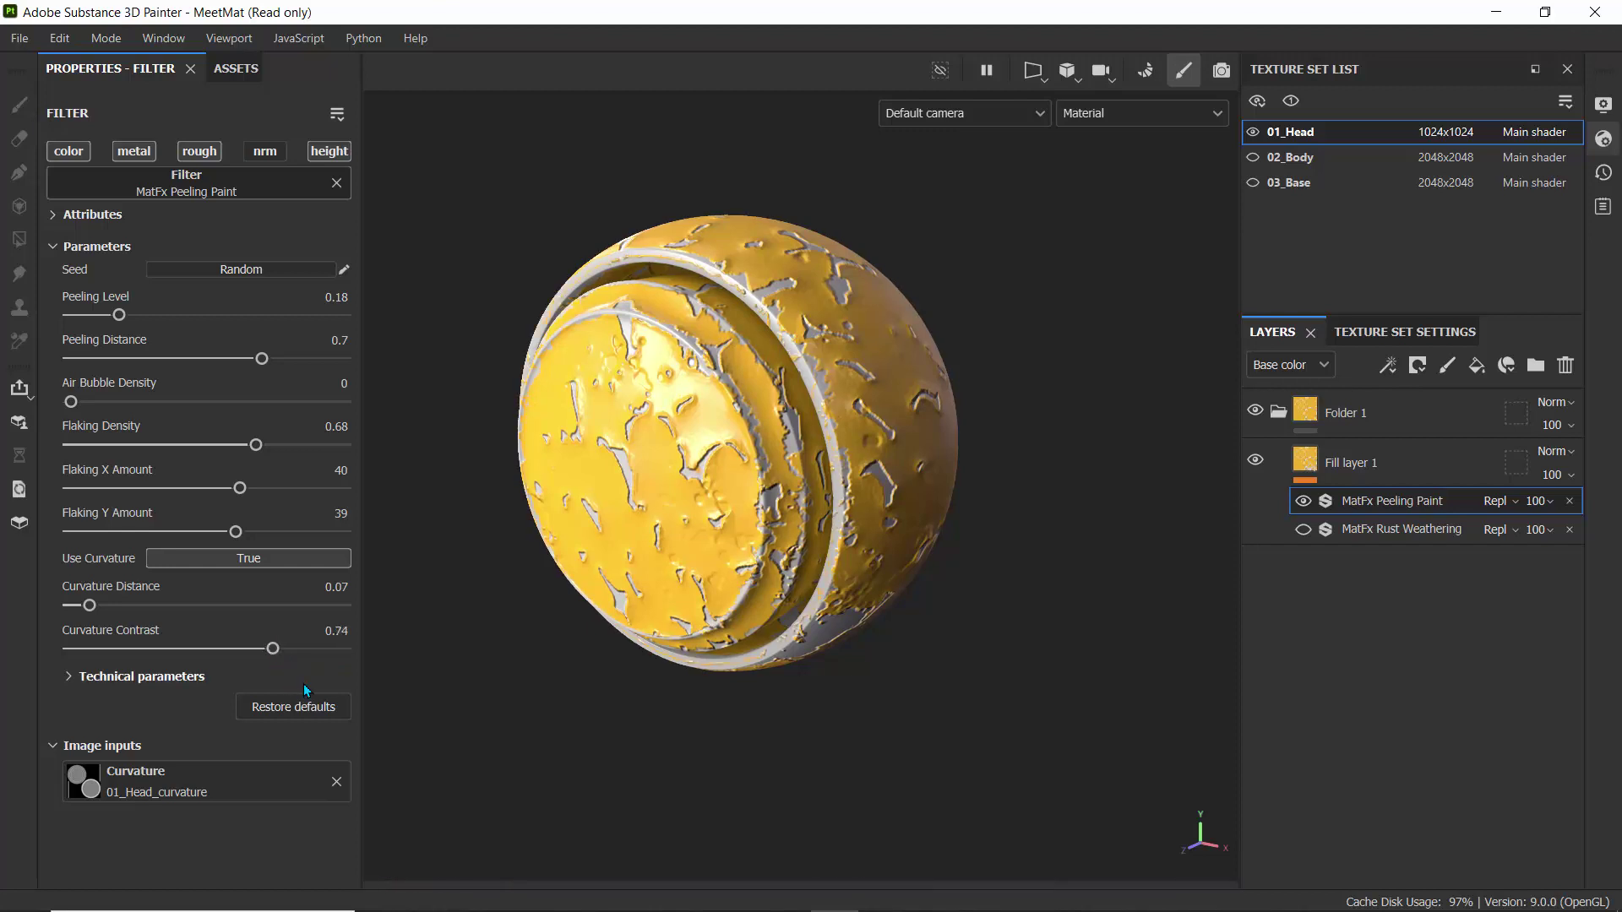
left_click(1302, 530)
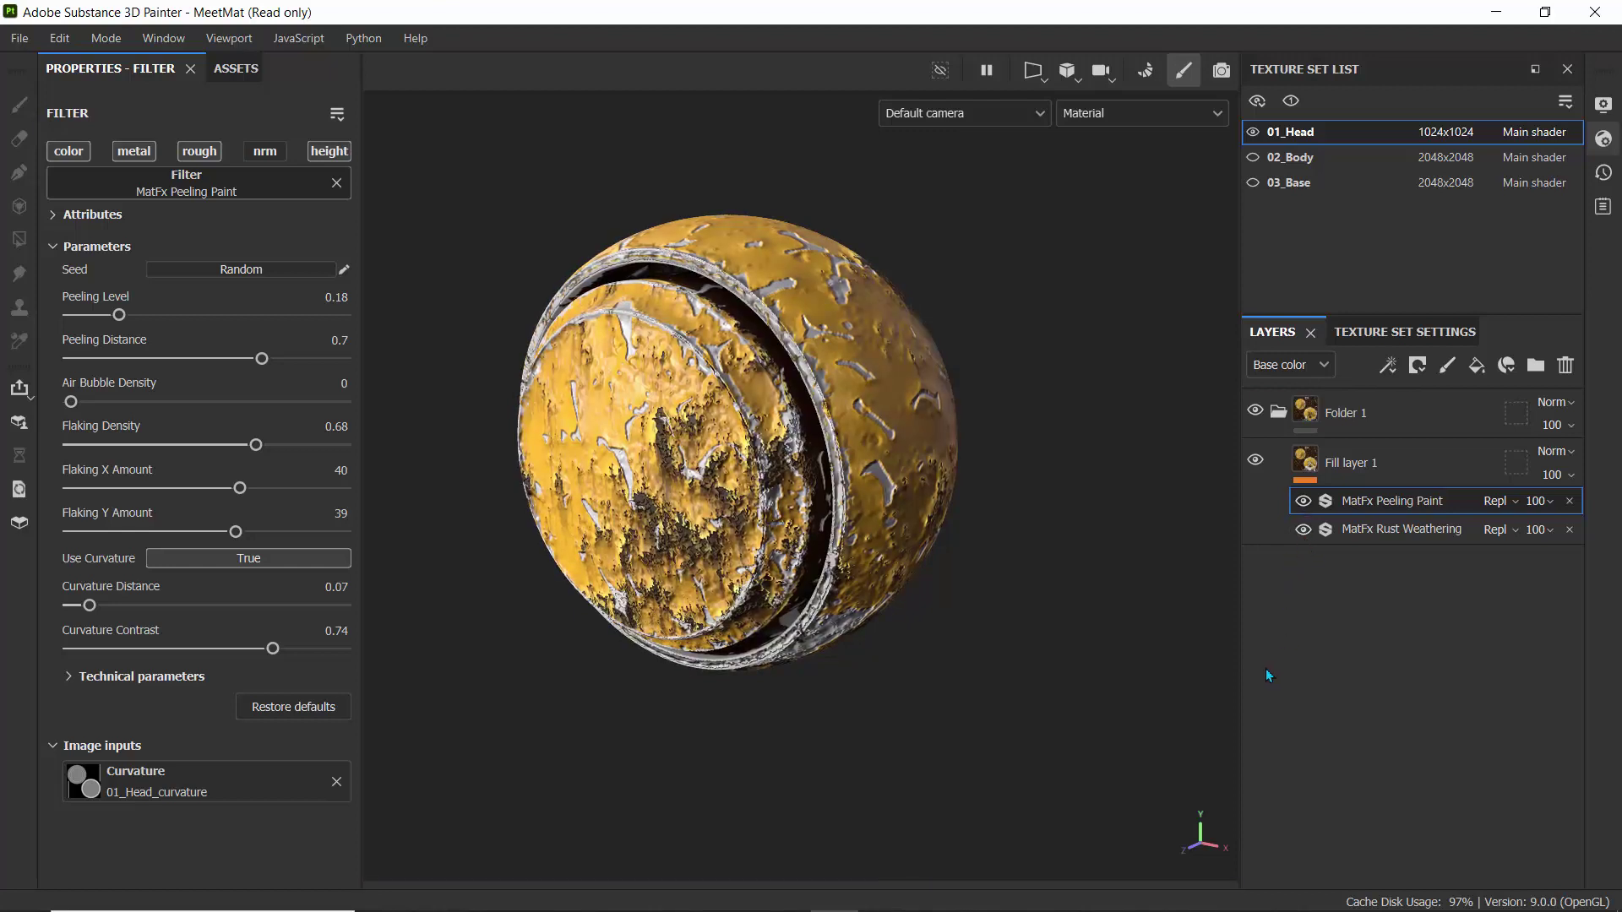
Step: Fade Peeling Paint to 40 opacity while leaving Rust Weathering at 100
left_click(1545, 502)
mouse_move(1605, 543)
left_mouse_down()
mouse_move(1510, 555)
mouse_move(1578, 557)
mouse_move(1554, 560)
left_mouse_up()
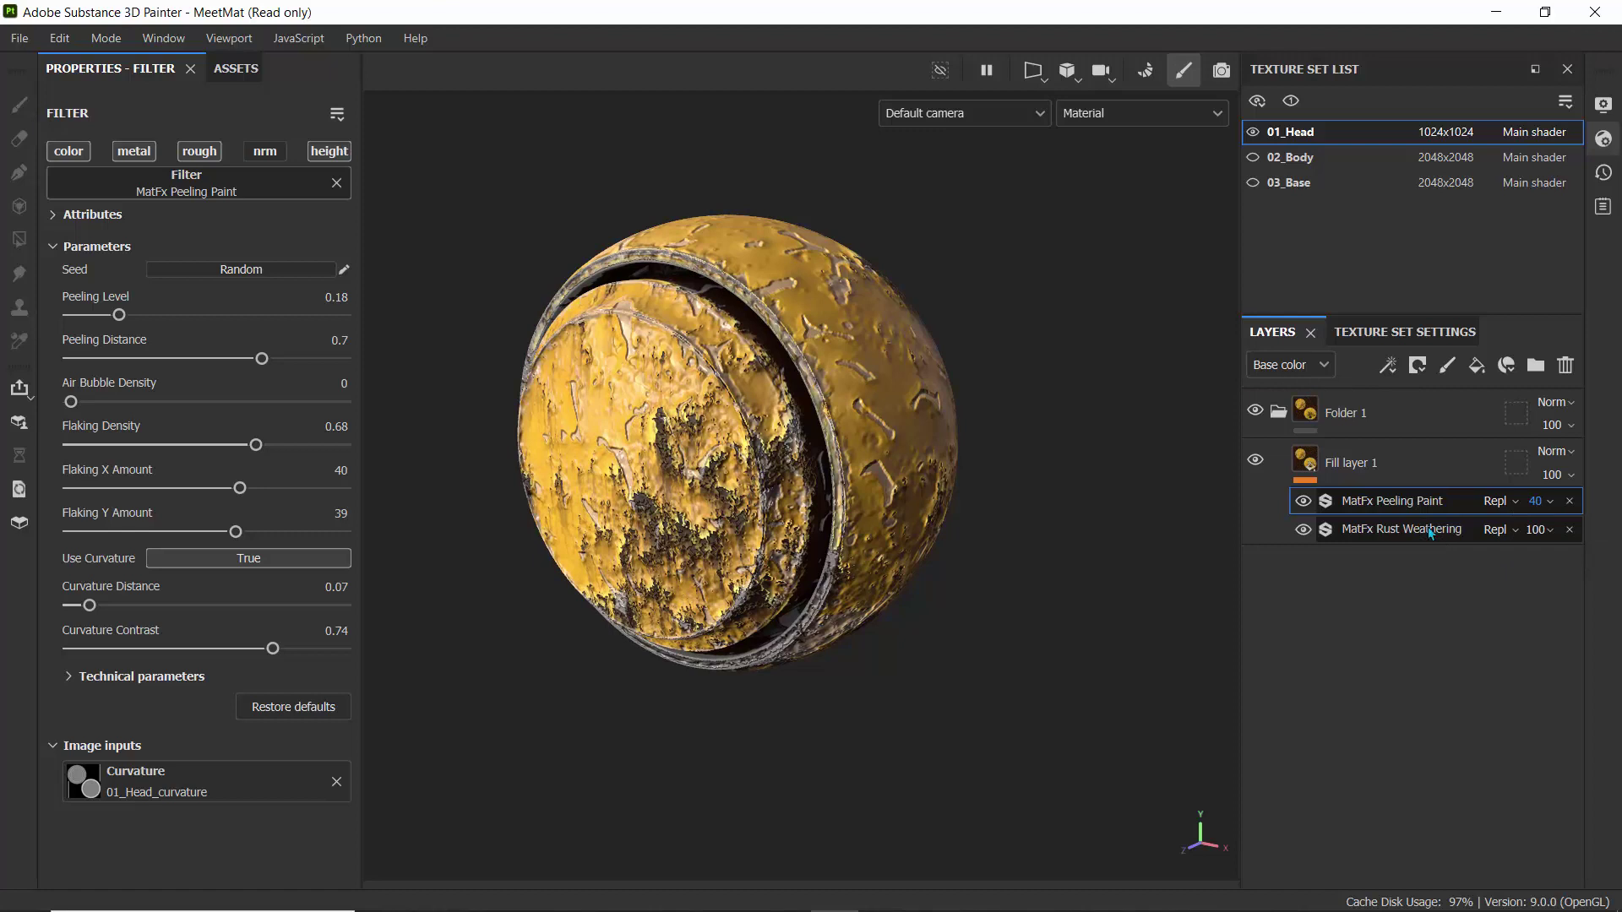
left_click(1438, 536)
left_click(1555, 530)
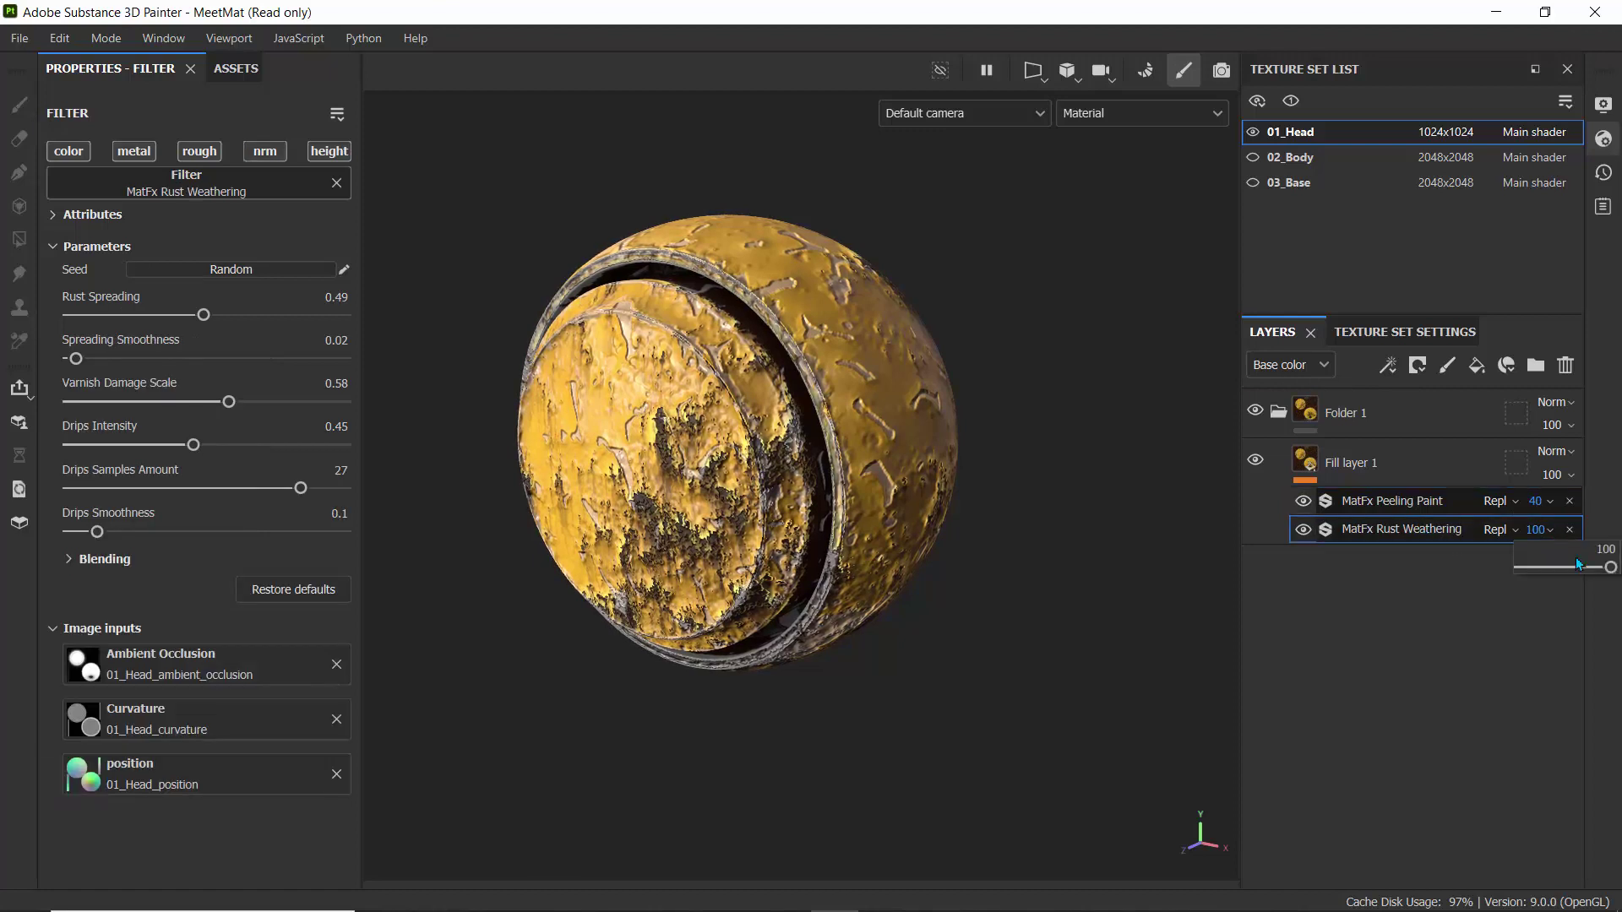
mouse_move(1574, 557)
left_mouse_down()
mouse_move(1605, 568)
mouse_move(1461, 584)
mouse_move(1610, 566)
left_mouse_up()
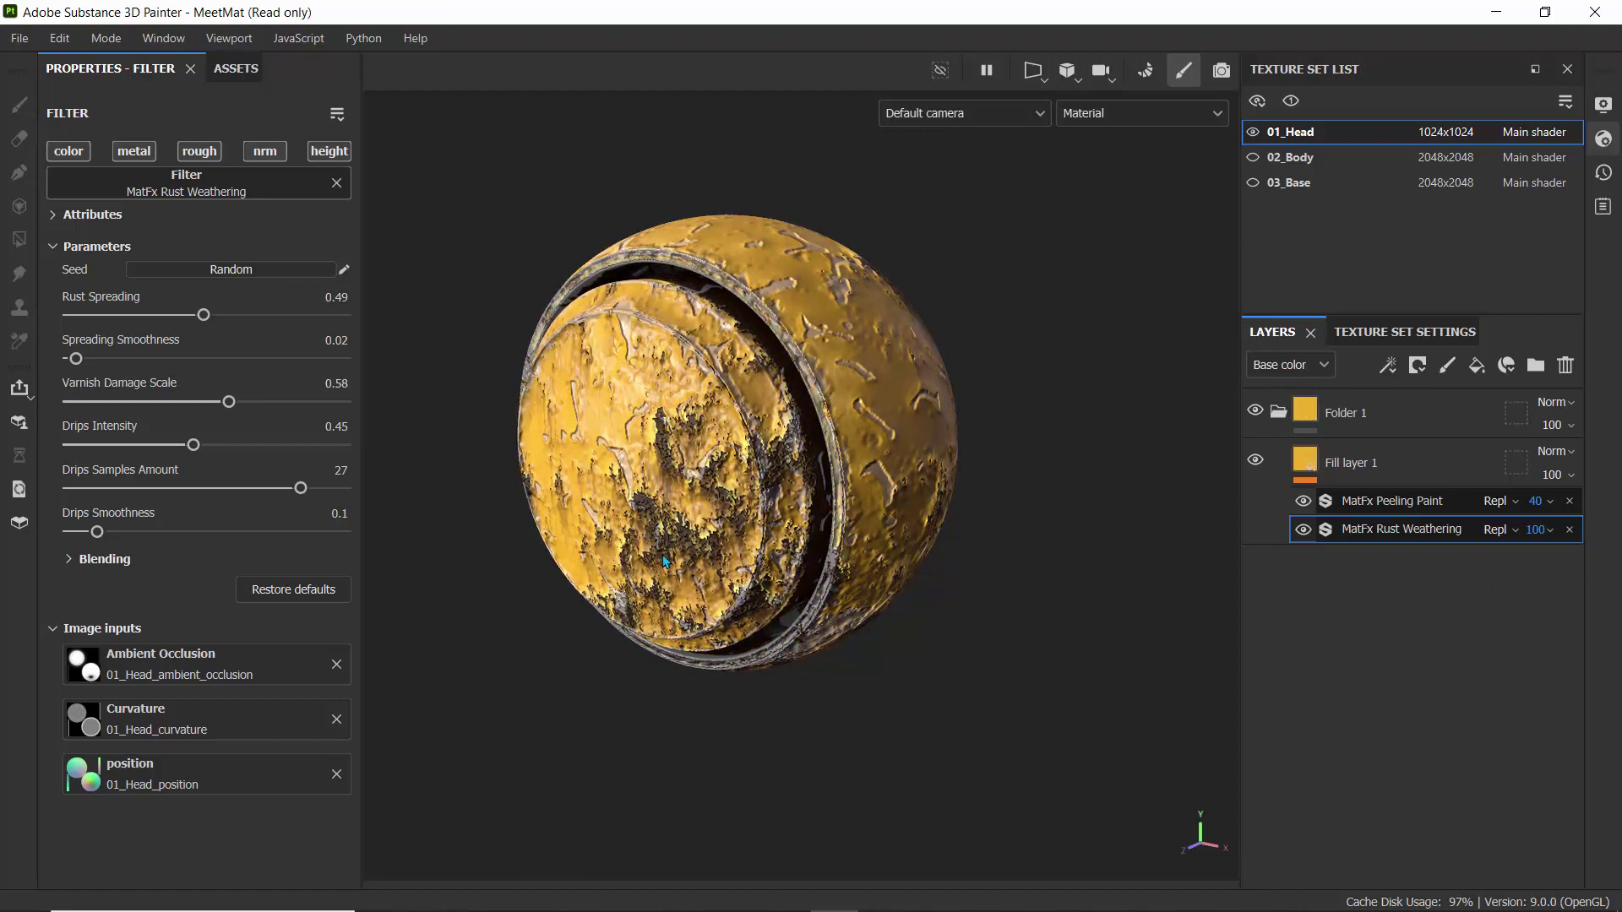
Step: Toggle Peeling Paint's visibility off and on to compare the rust beneath
mouse_move(616, 476)
left_mouse_down("alt")
mouse_move(839, 431)
mouse_move(590, 495)
left_mouse_up("alt")
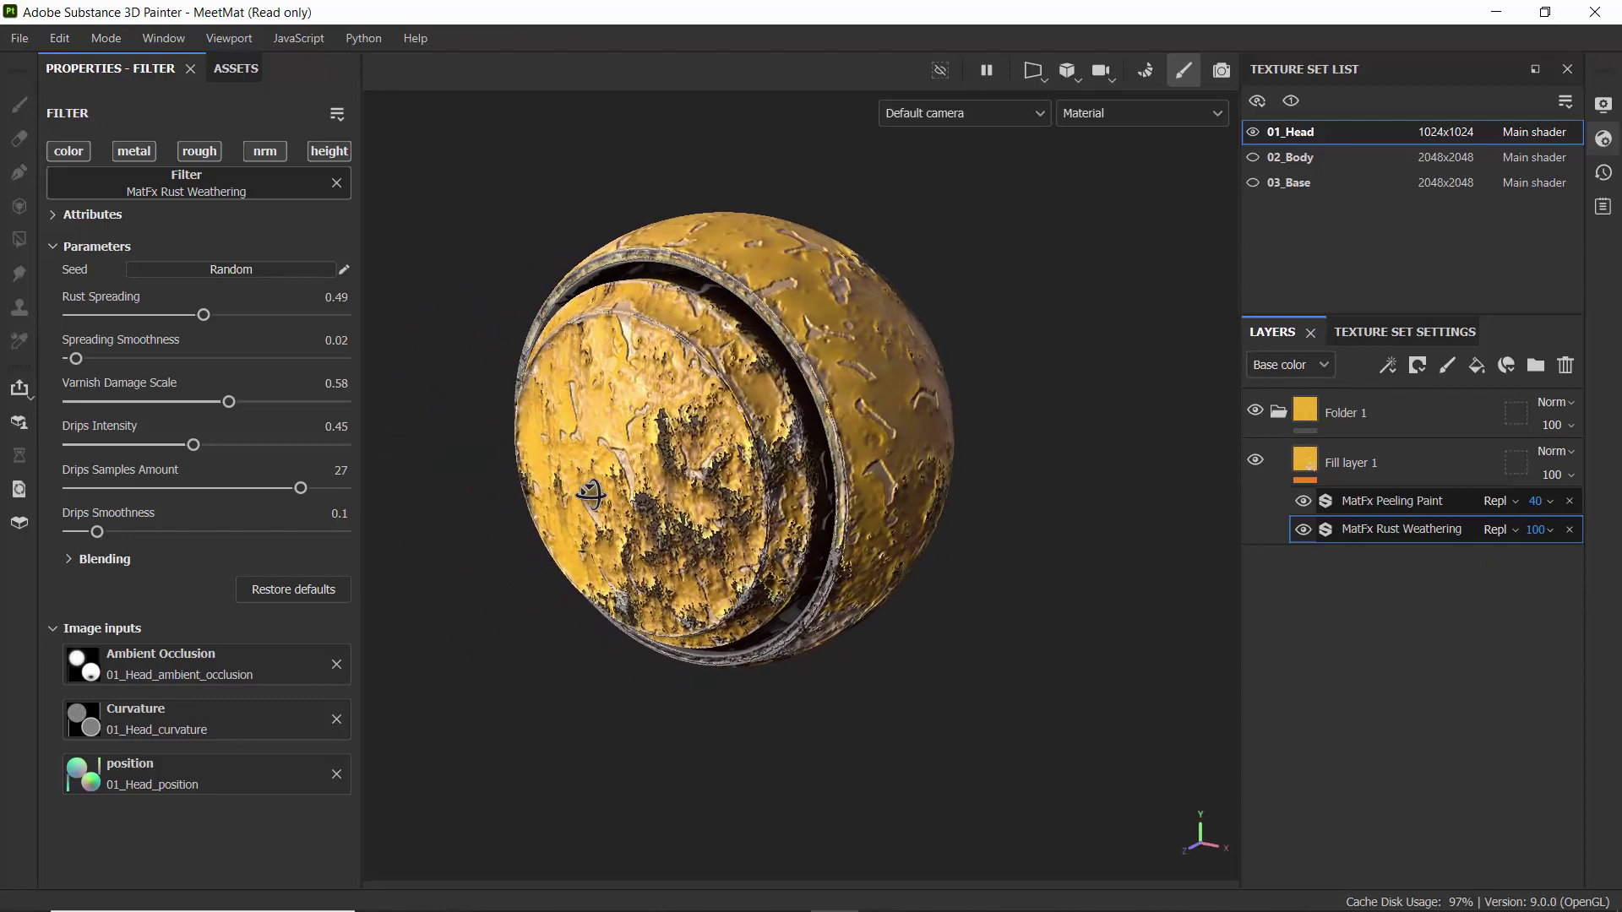
left_click(1304, 502)
left_click(1305, 503)
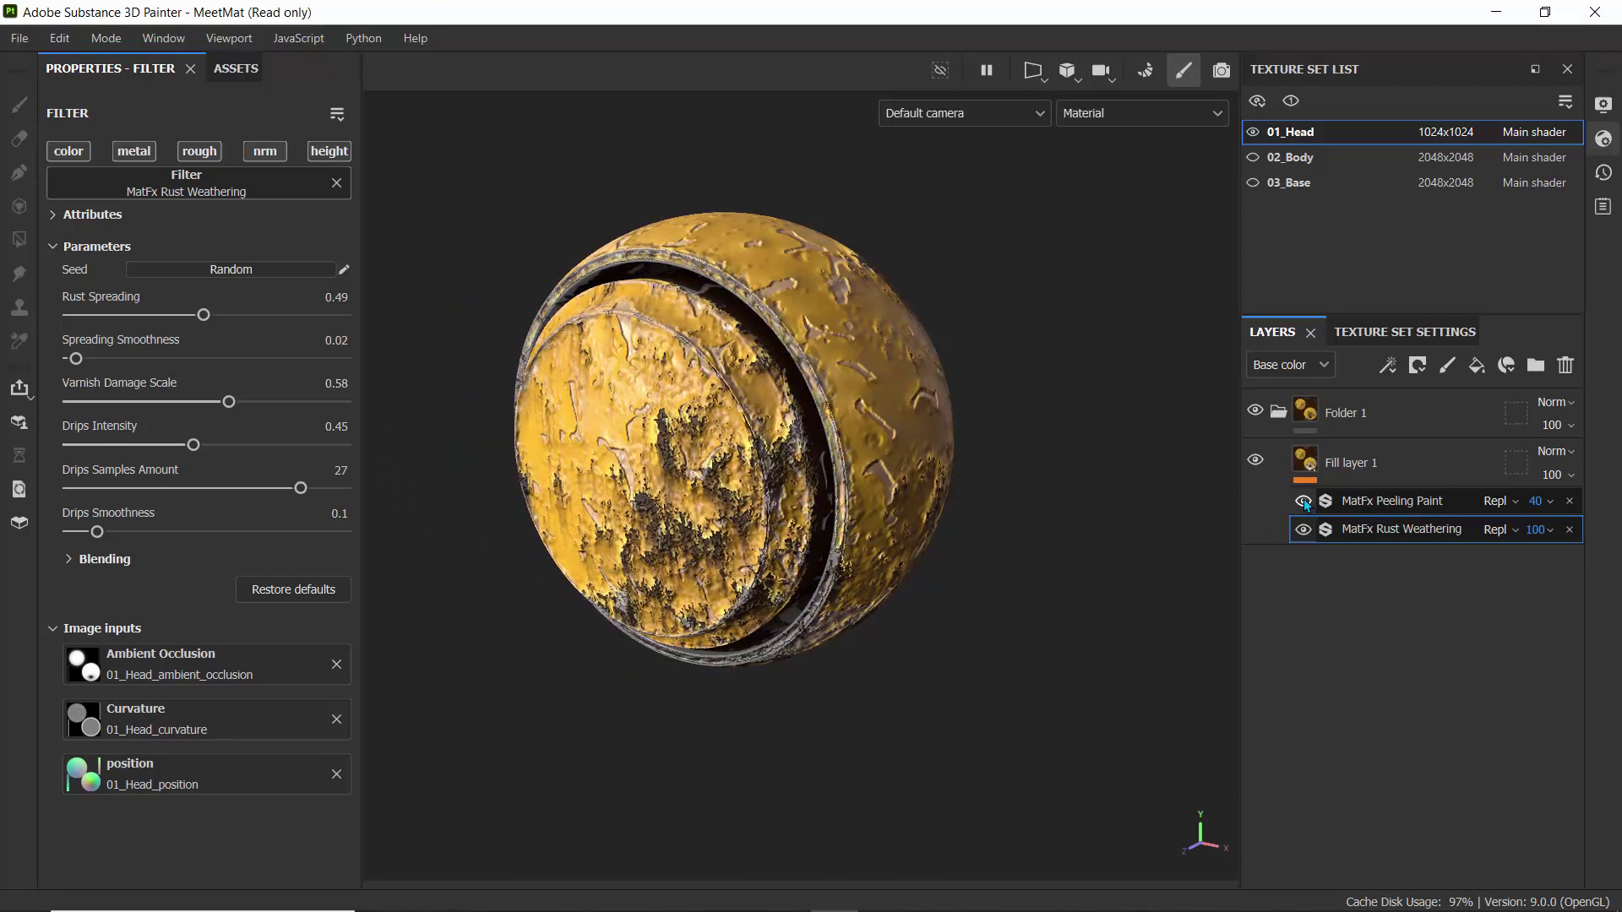
left_click(1304, 501)
left_click(1304, 502)
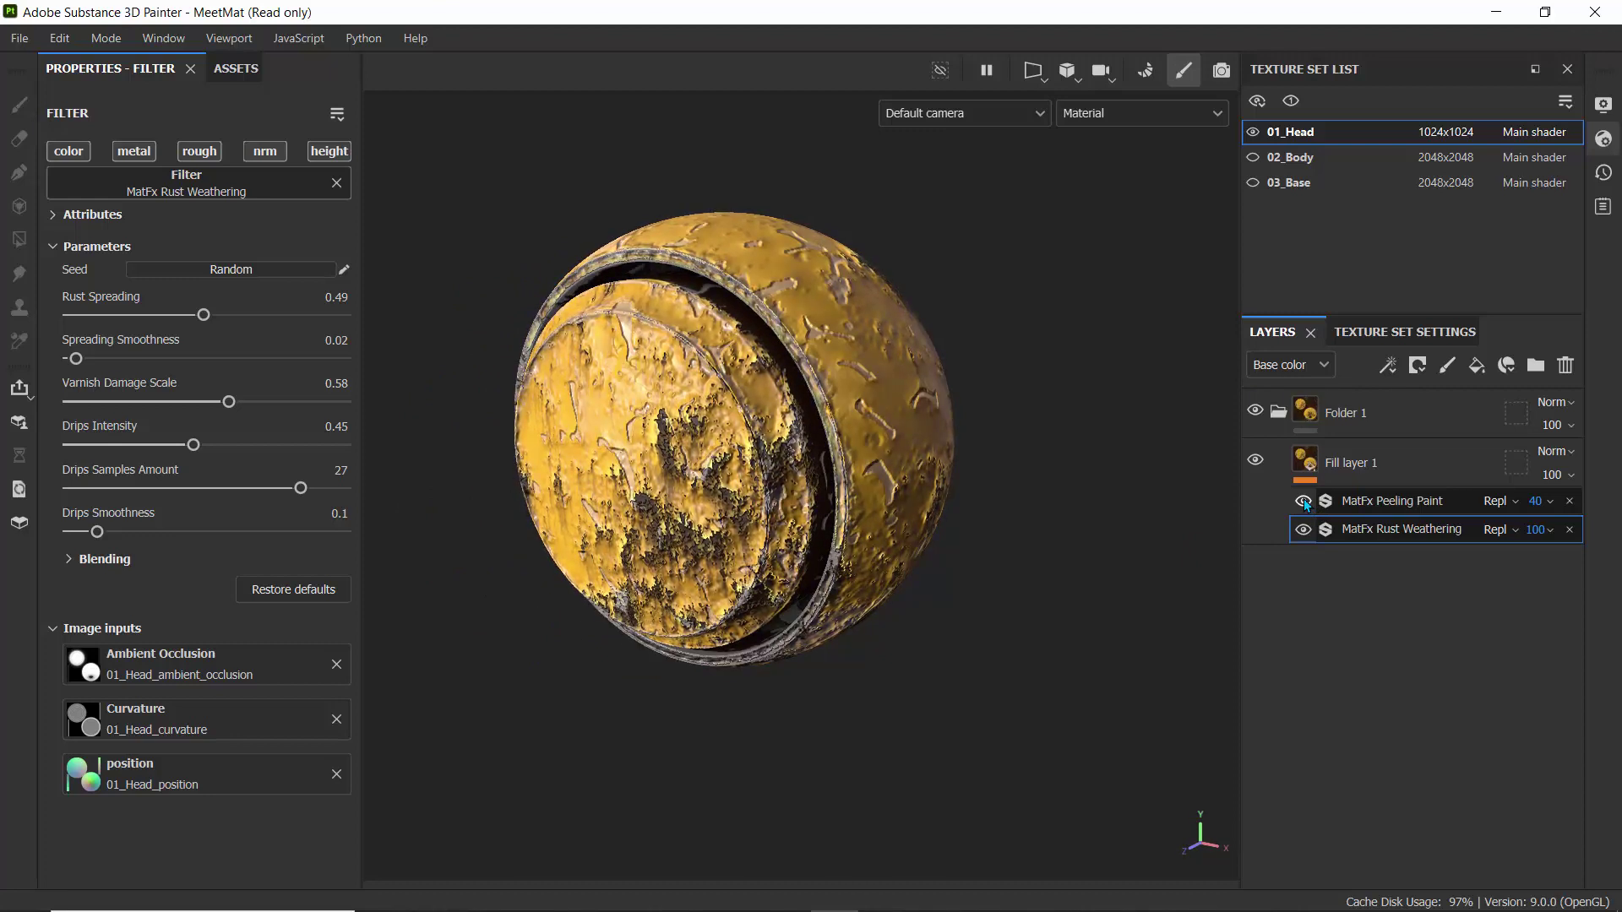